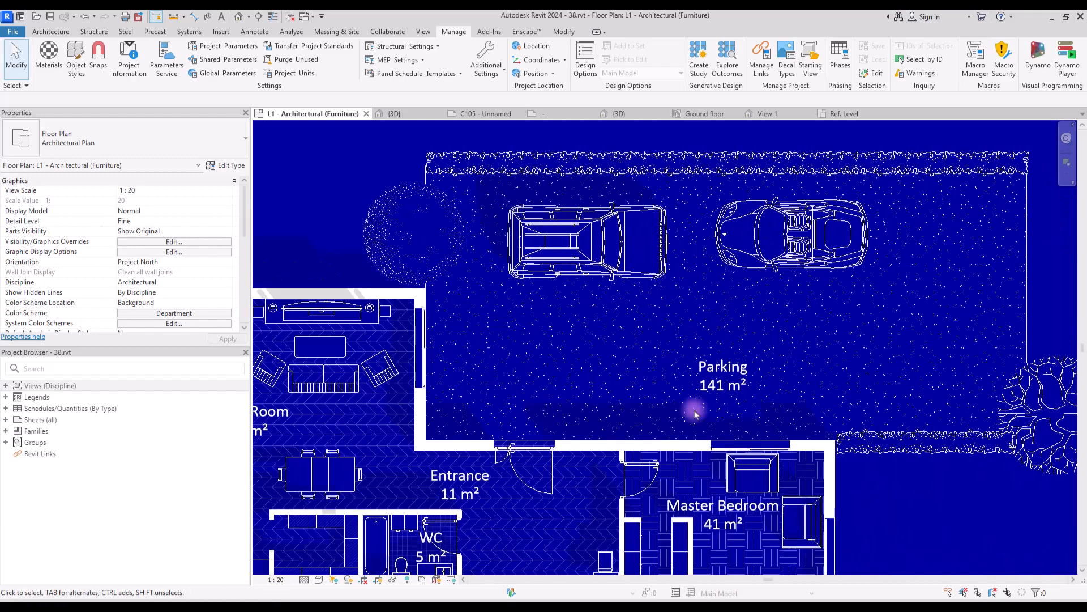
middle_click_drag(888, 399, 600, 399)
middle_click_drag(653, 266, 906, 348)
middle_click_drag(294, 353, 751, 358)
scroll(751, 359, "down", 6)
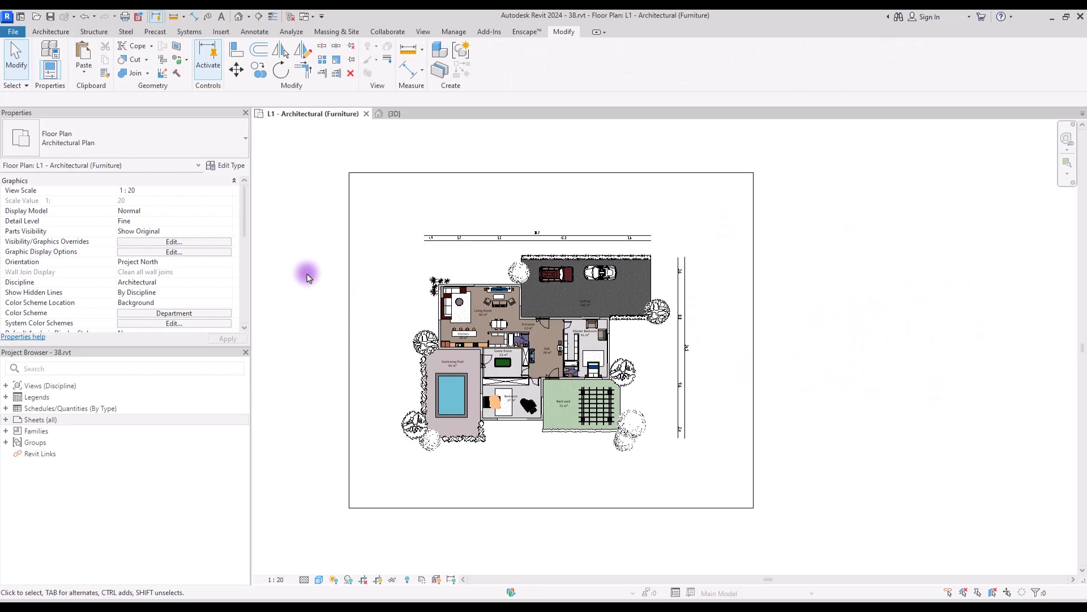
- Create a new sheet using the A1 metric titleblock
right_click(50, 419)
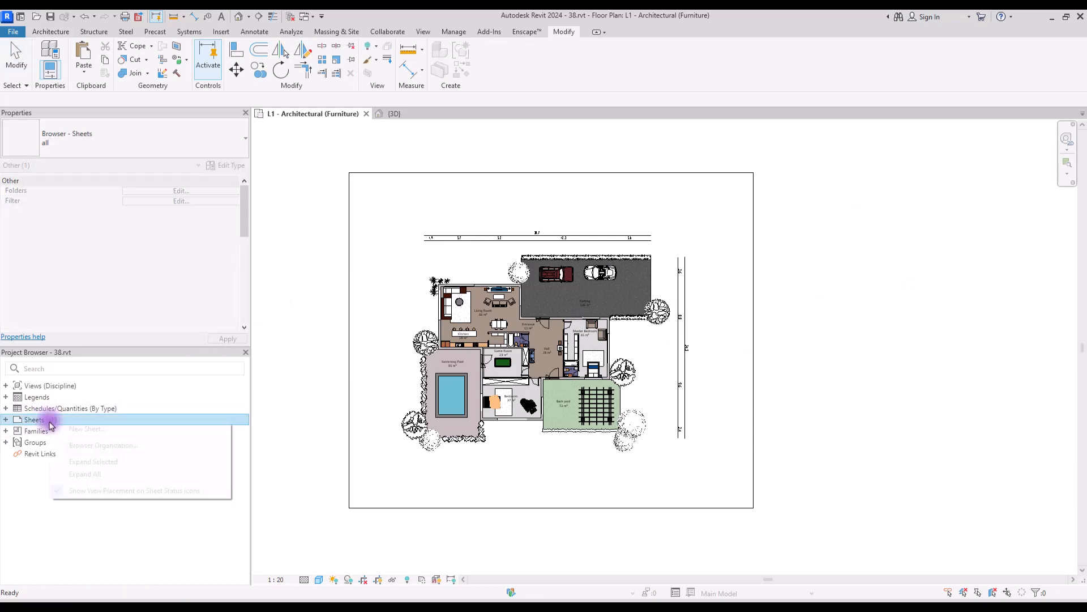
left_click(84, 429)
left_click(450, 214)
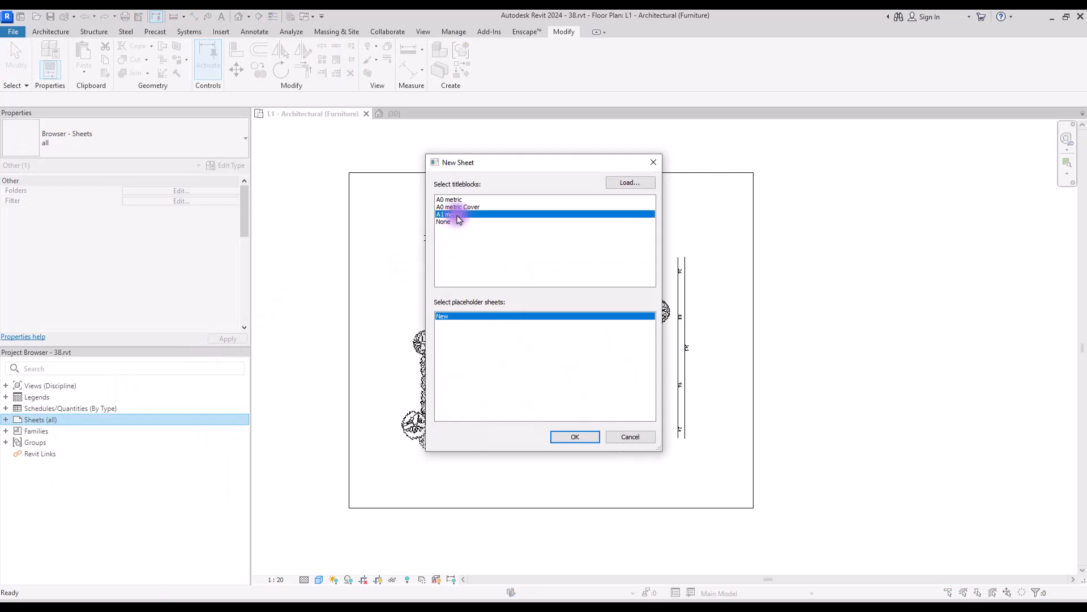
left_click(575, 443)
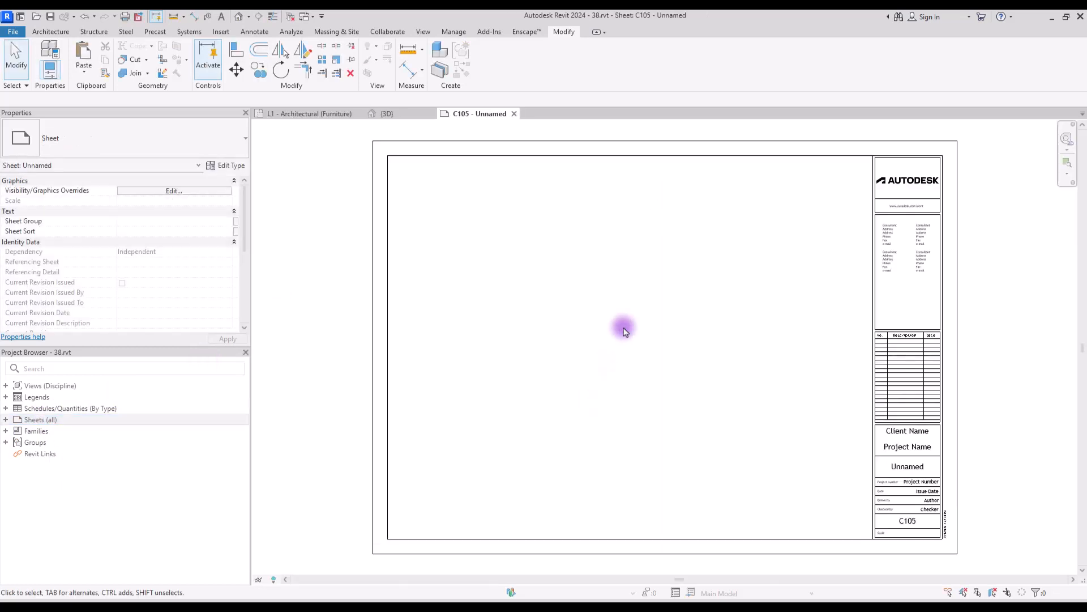
- Open the sheet's title block family for editing and create a rectangular filled region covering the whole outer sheet border
left_click(877, 226)
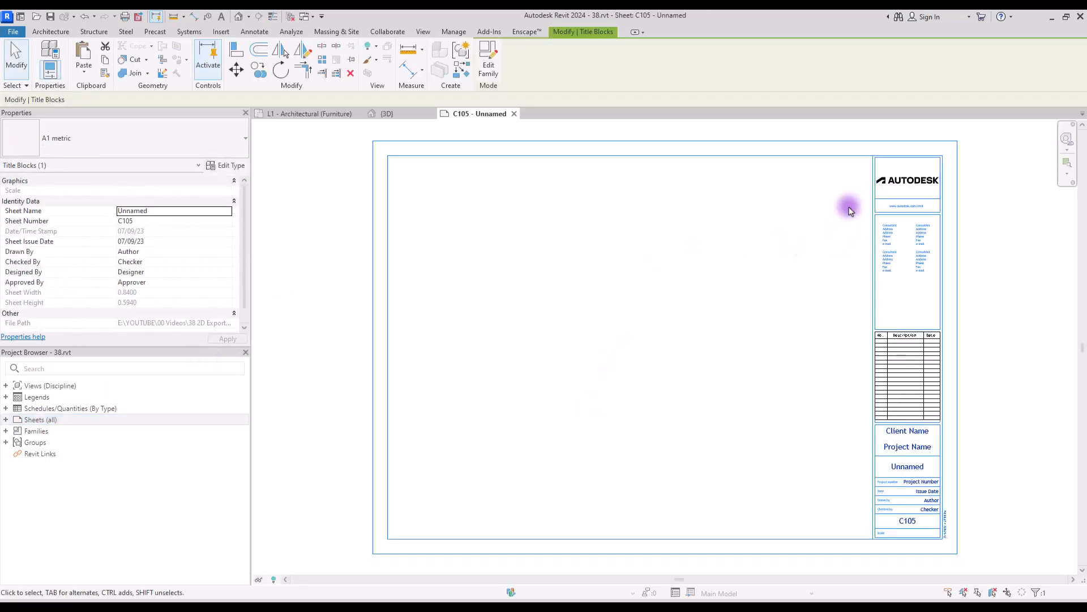
left_click(485, 61)
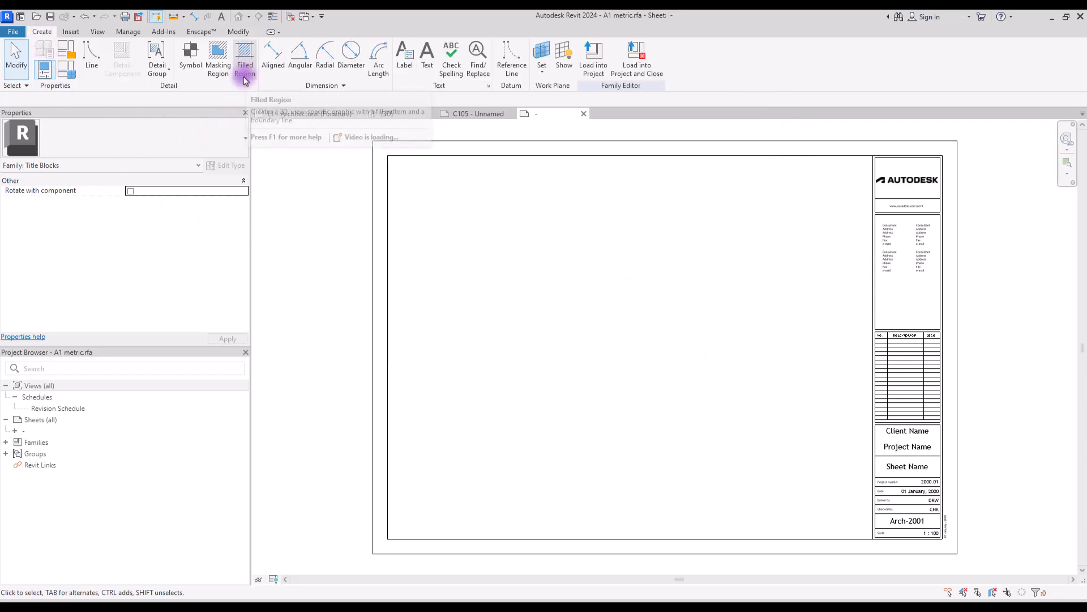
left_click(243, 77)
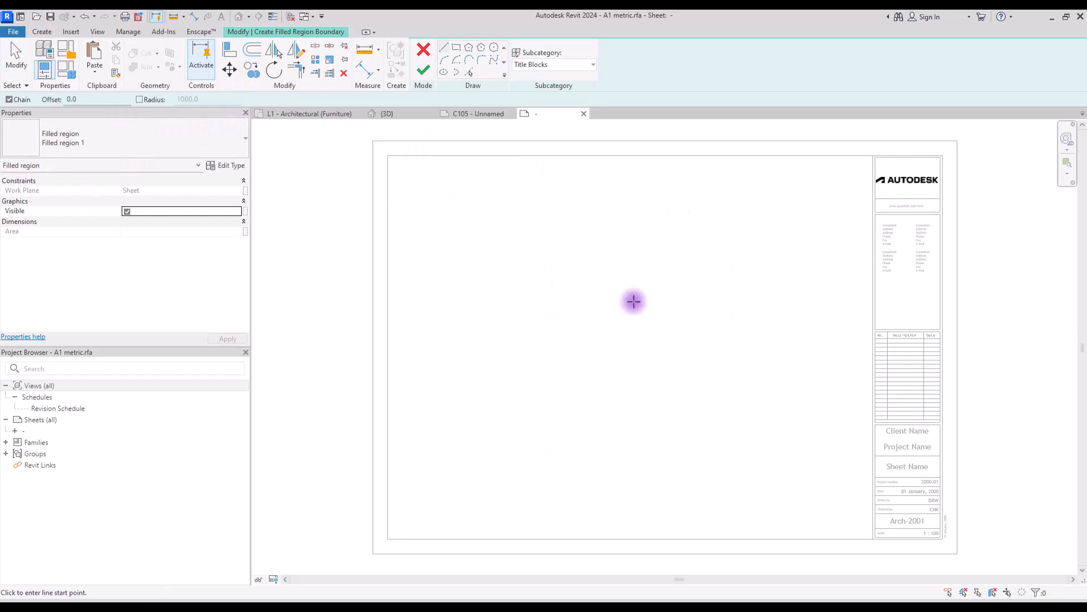
left_click(456, 47)
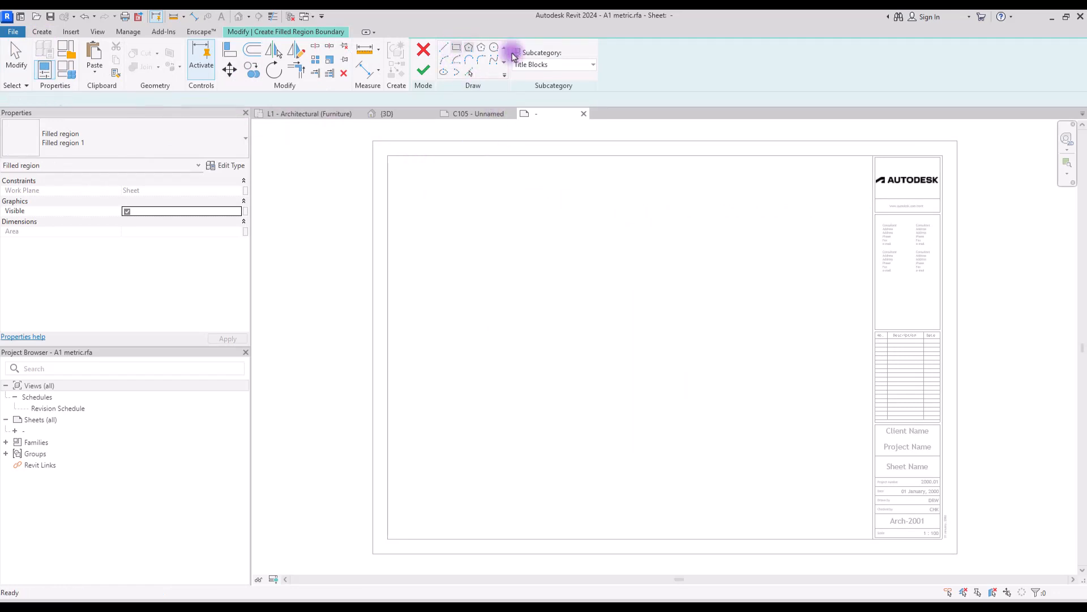
left_click(943, 136)
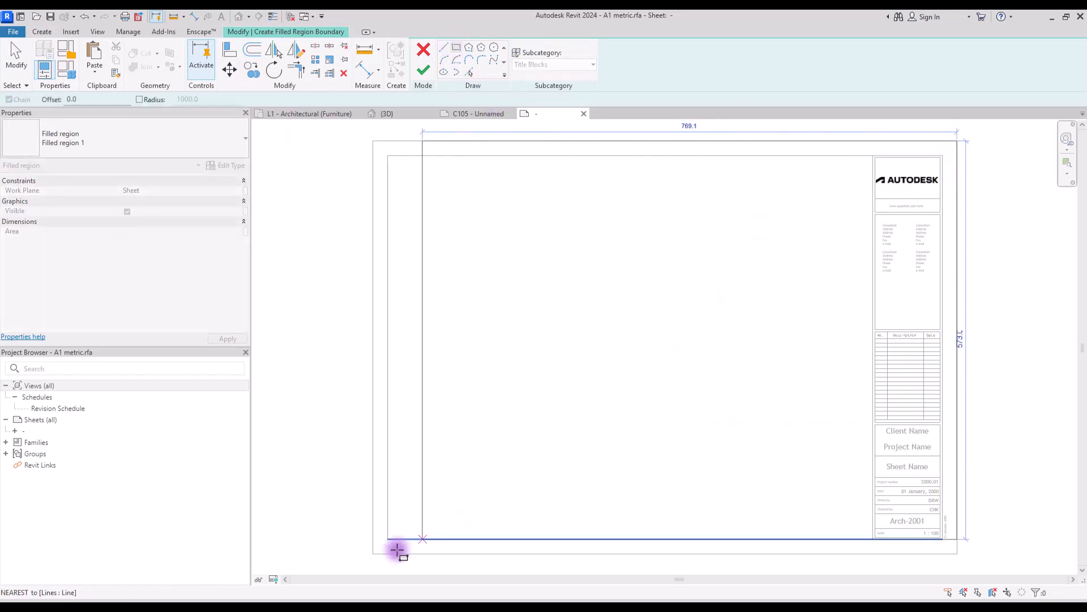
left_click(368, 552)
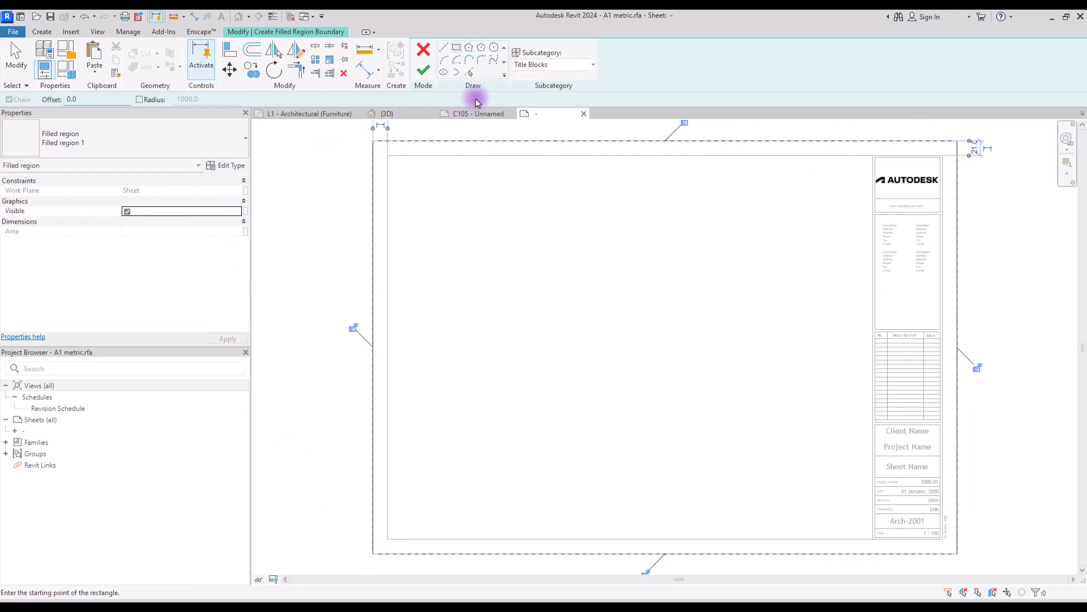
left_click(426, 74)
- Set the foreground fill pattern of the Filled region 1 type to Solid fill
left_click(227, 164)
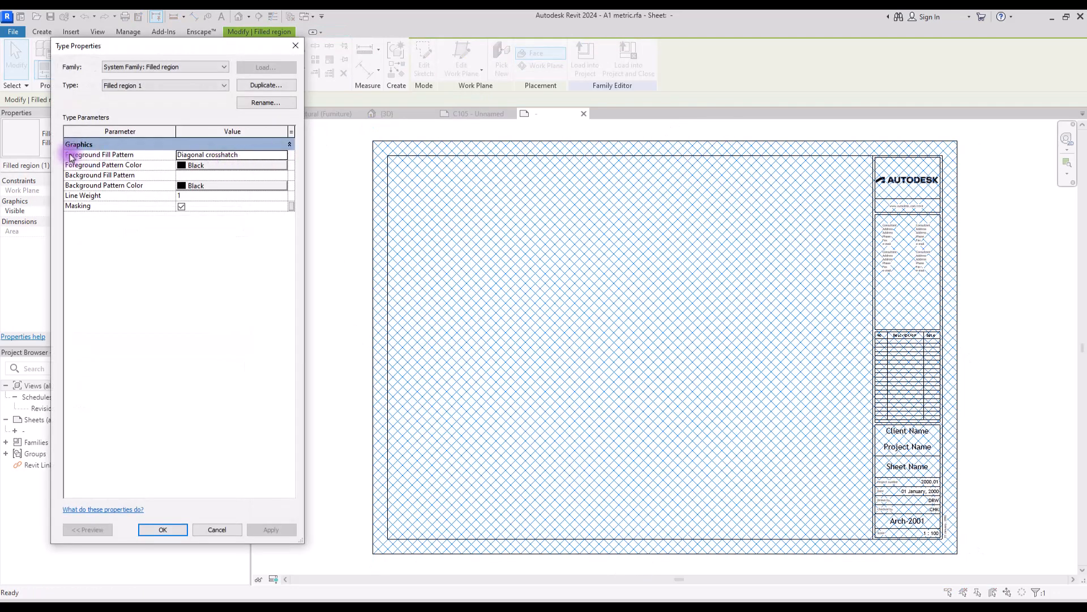
left_click(272, 154)
left_click(282, 154)
left_click(439, 202)
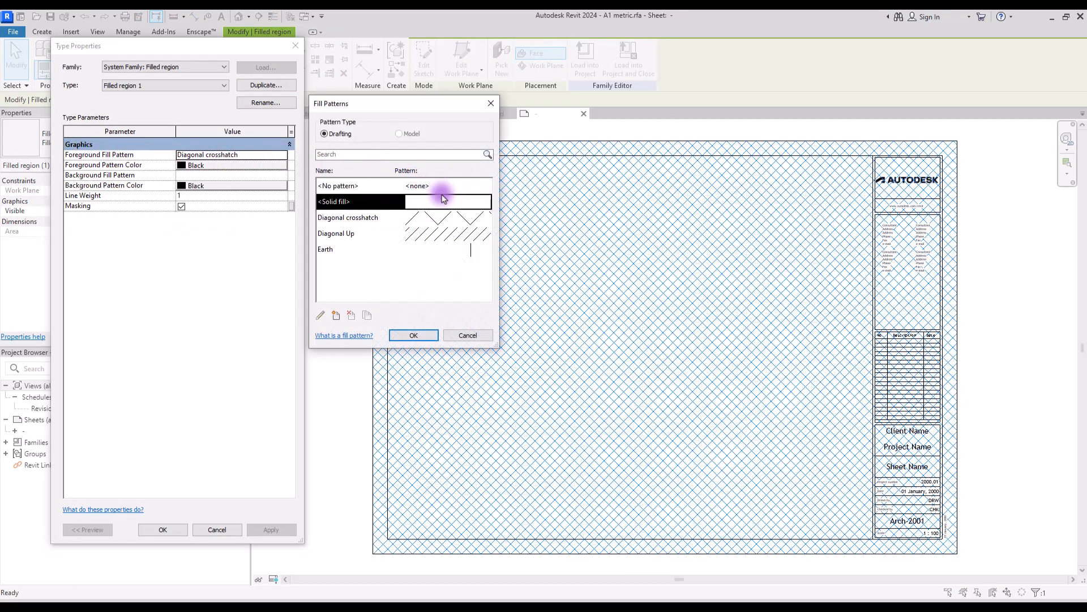
left_click(414, 336)
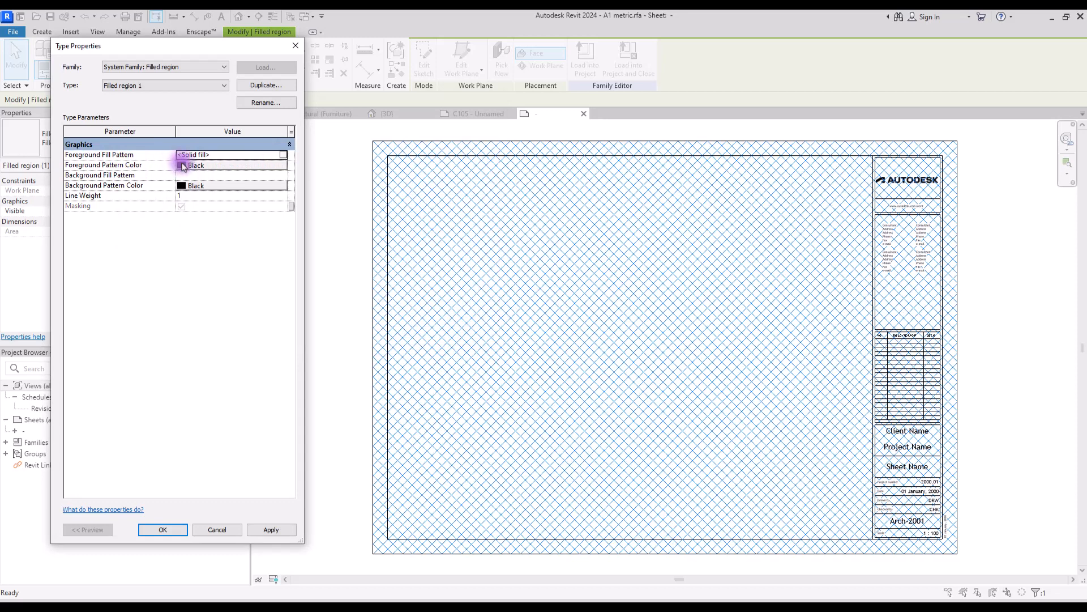
- Set the filled region type's foreground pattern color to bright blue and apply the type changes
left_click(183, 166)
left_click(119, 251)
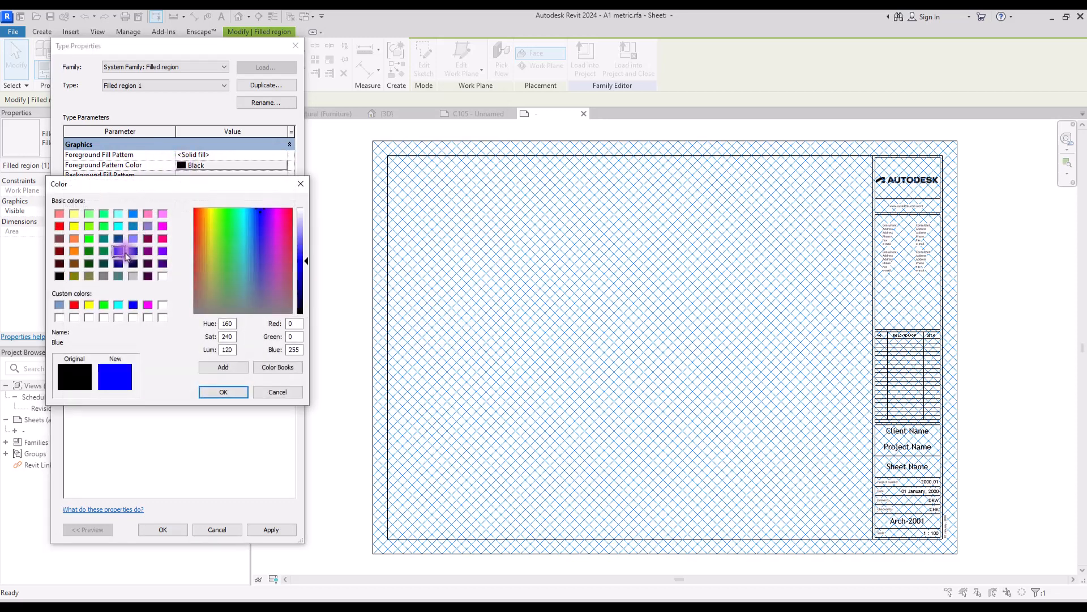
left_click(134, 251)
left_click(133, 215)
left_click(215, 393)
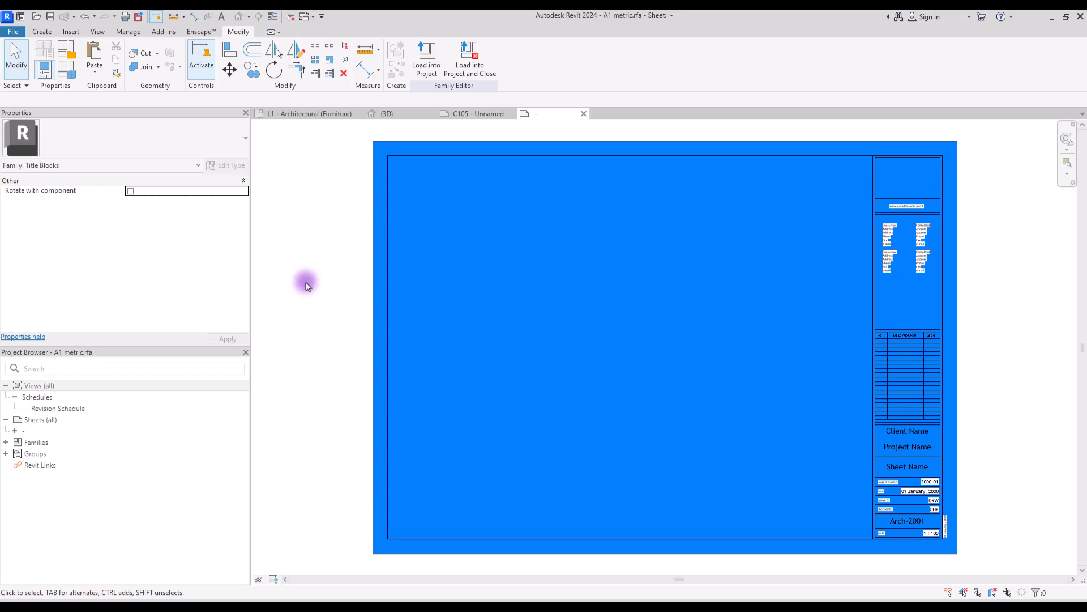
- Switch to the project's {3D} view and orient it to the top
left_click(402, 114)
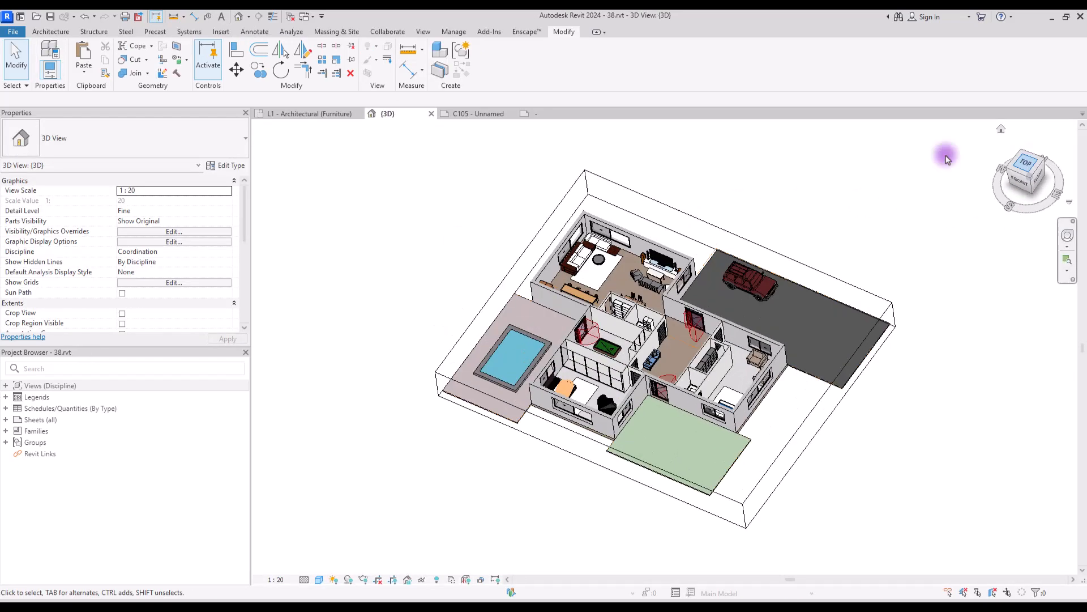
left_click(1025, 163)
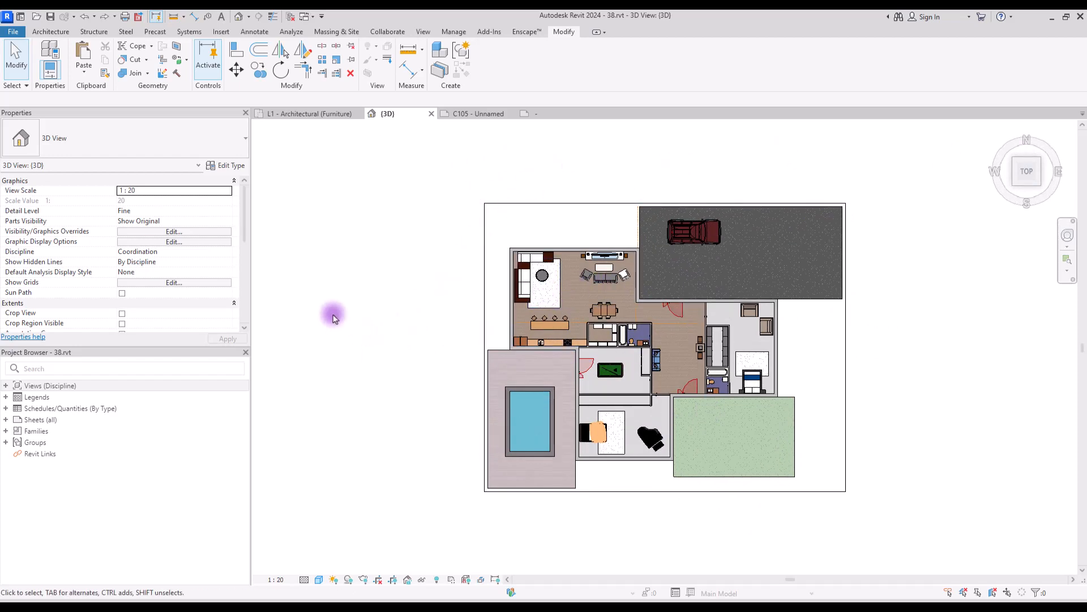
- Hide the section box in the 3D view and turn on the view's crop with its crop region visible
scroll(304, 309, "down", 2)
left_click(489, 231)
left_click(490, 232)
right_click(490, 232)
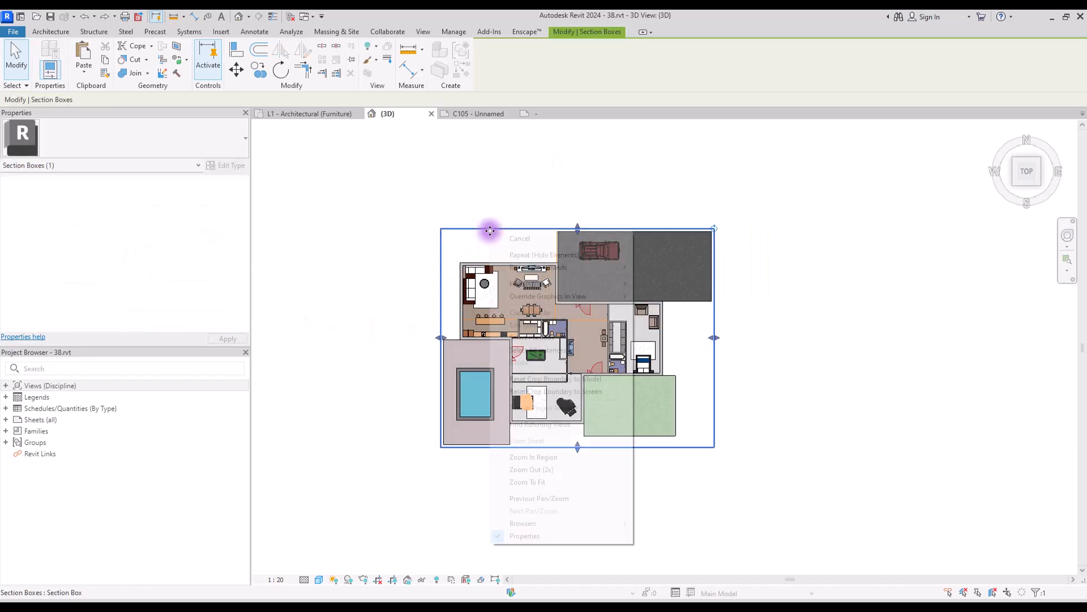
mouse_move(549, 290)
left_click(662, 283)
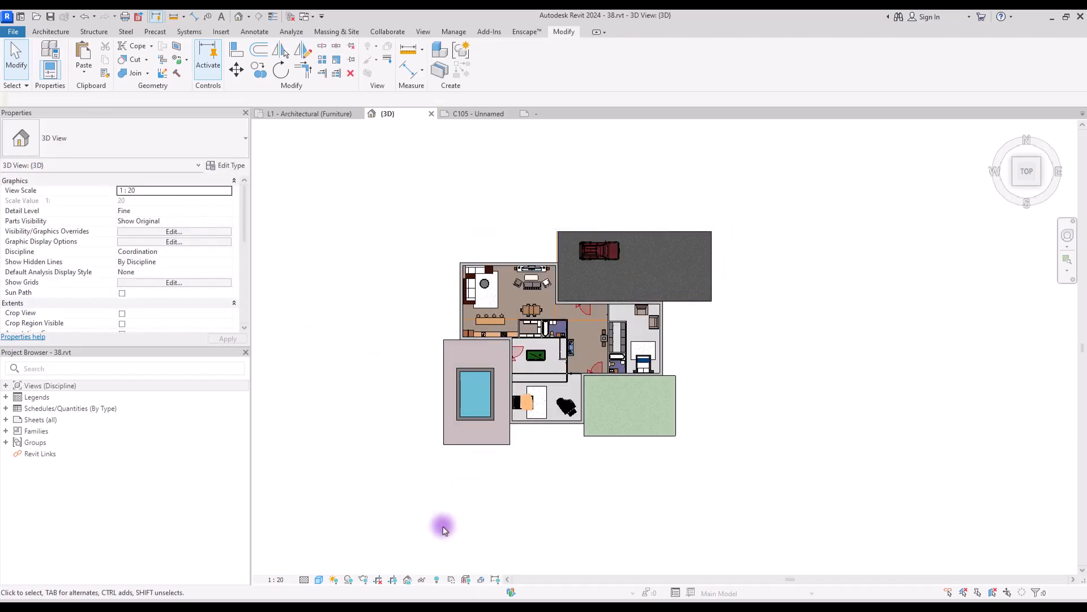
left_click(395, 583)
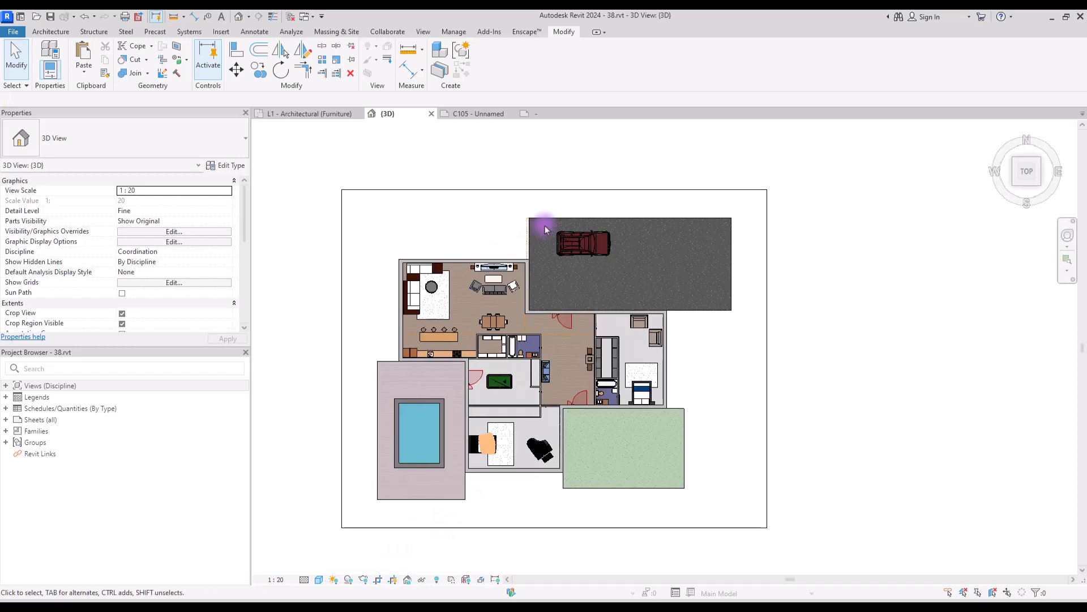
- Open the 3D view's graphic display options and apply a Sky background with ground color RGB 000-000-160
left_click(319, 580)
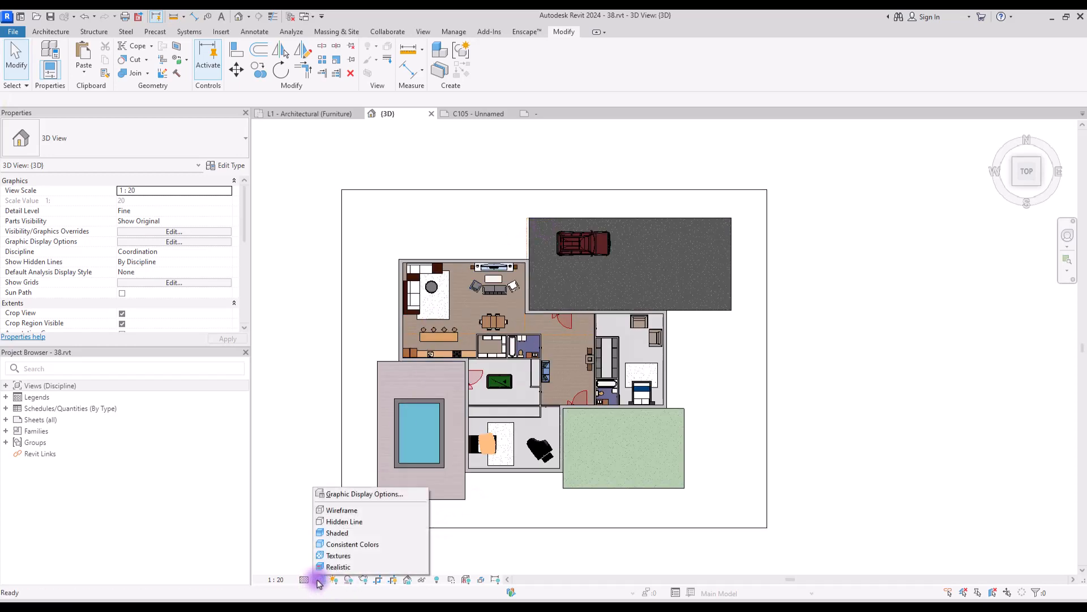
left_click(358, 495)
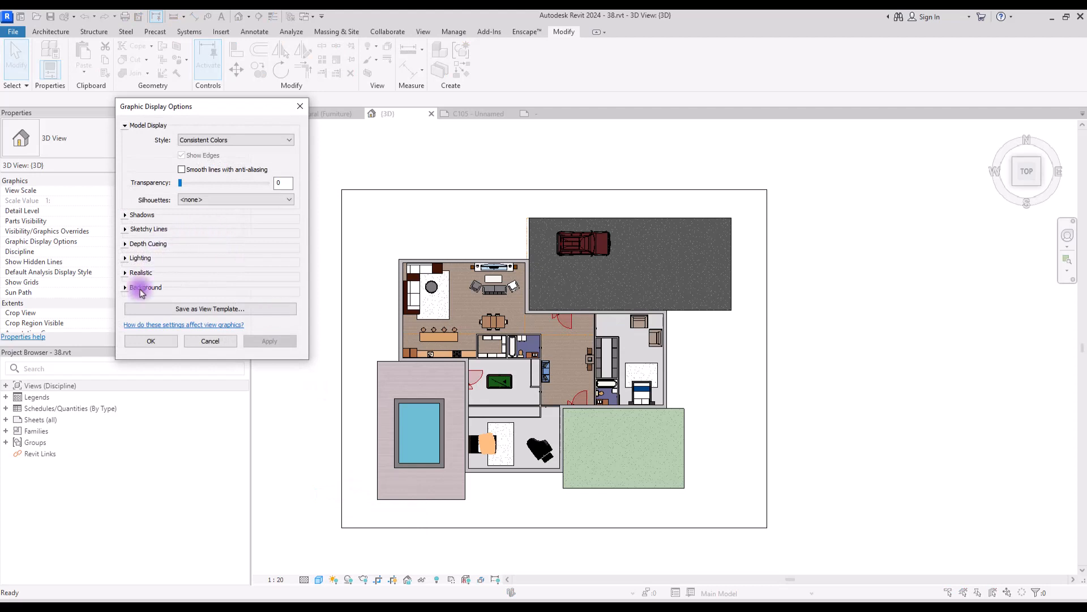
left_click(125, 287)
left_click(221, 304)
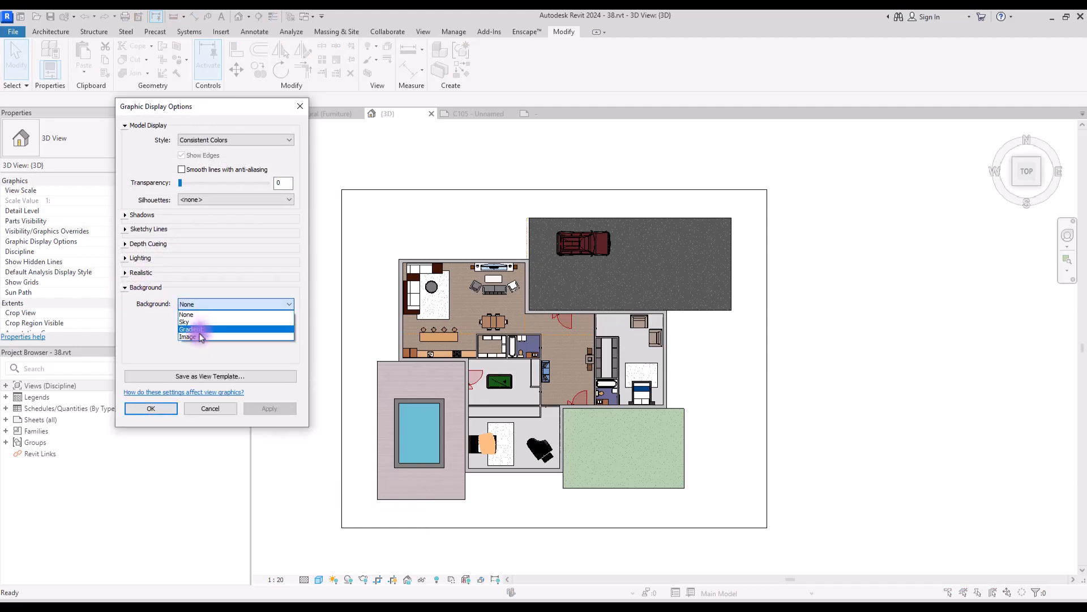
left_click(195, 322)
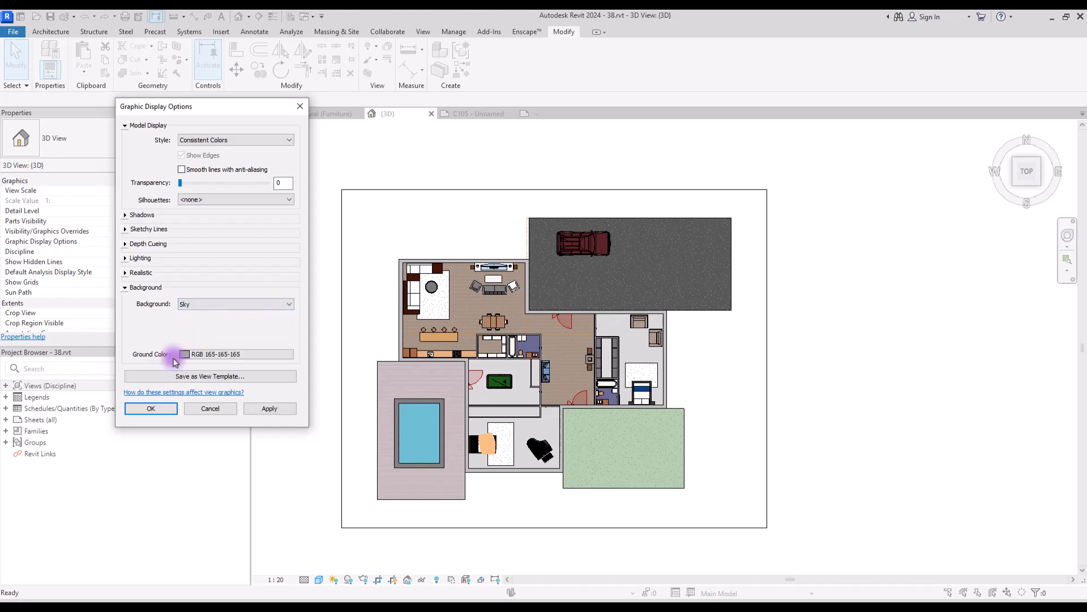
left_click(180, 356)
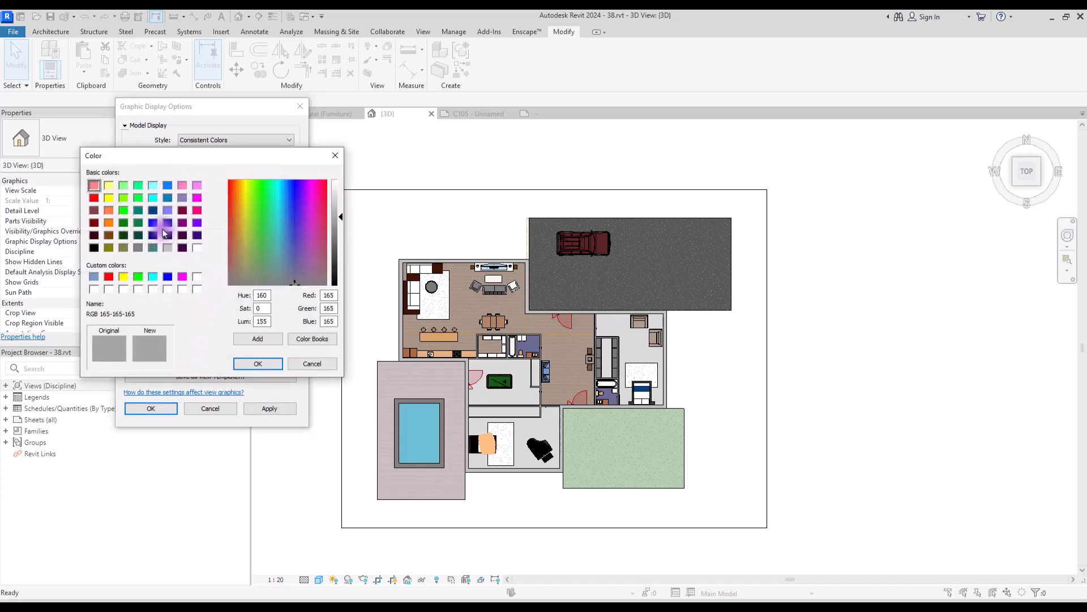
left_click(168, 222)
left_click(259, 364)
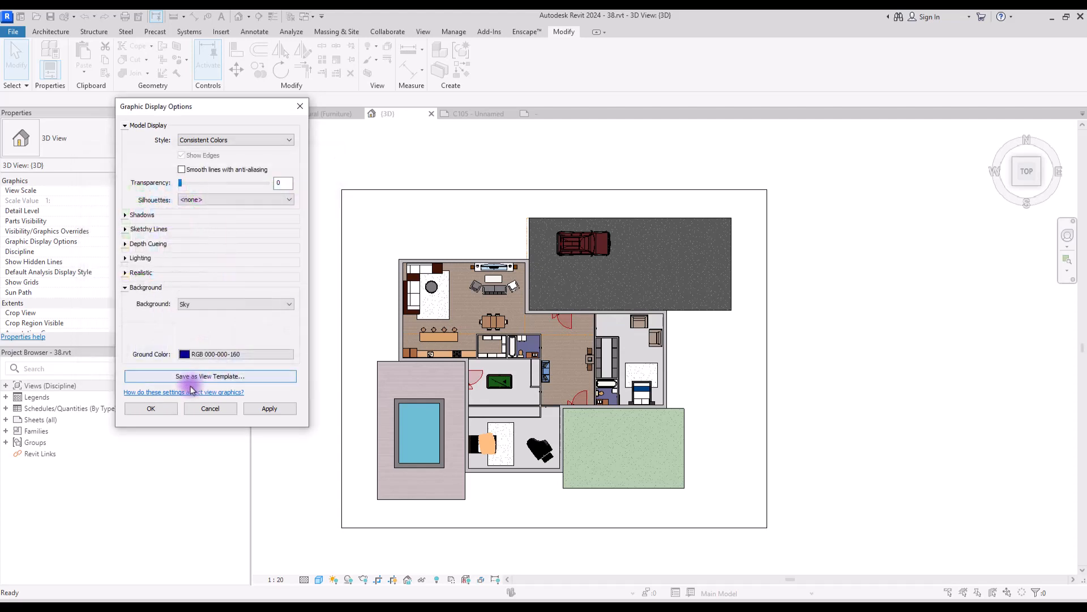
left_click(278, 411)
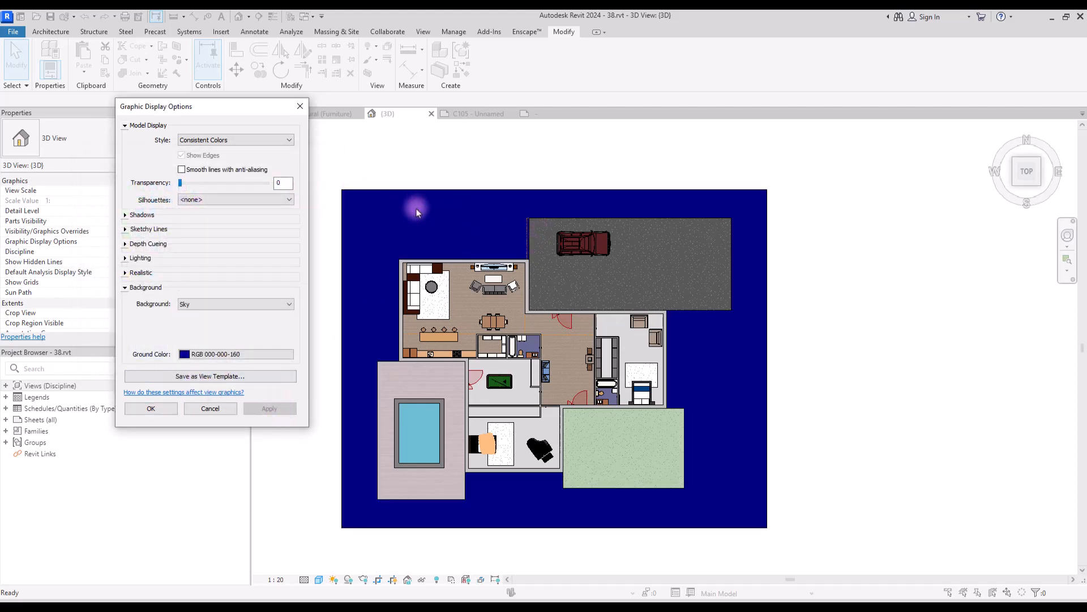
- Change the 3D view's background type to Gradient
left_click(195, 306)
left_click(187, 333)
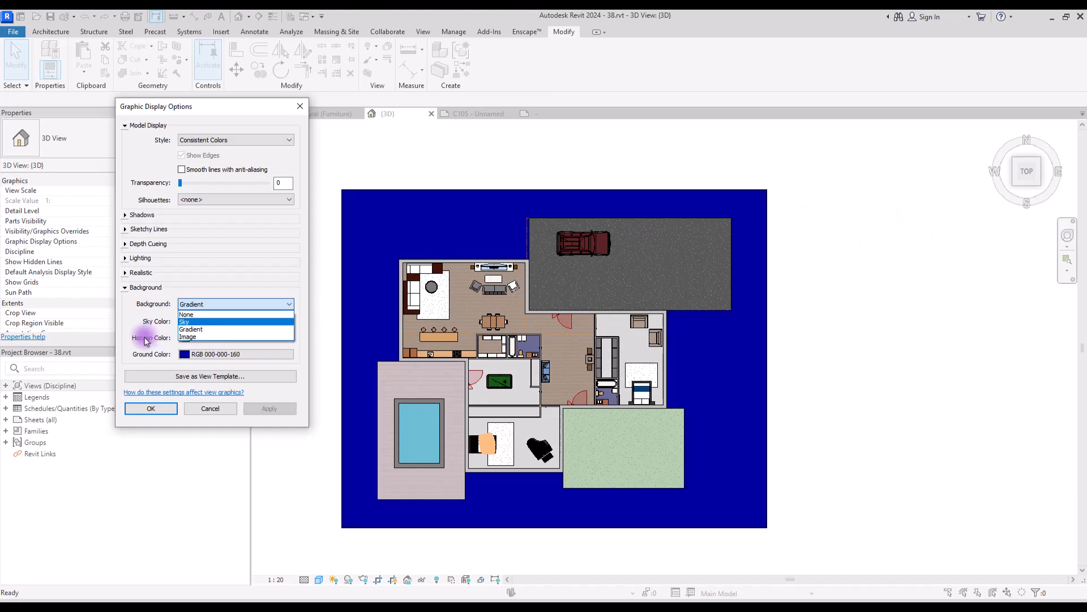
left_click(144, 321)
- Change the 3D view's background to Image, load B.jpg with the Stretch scale, and apply it
left_click(245, 308)
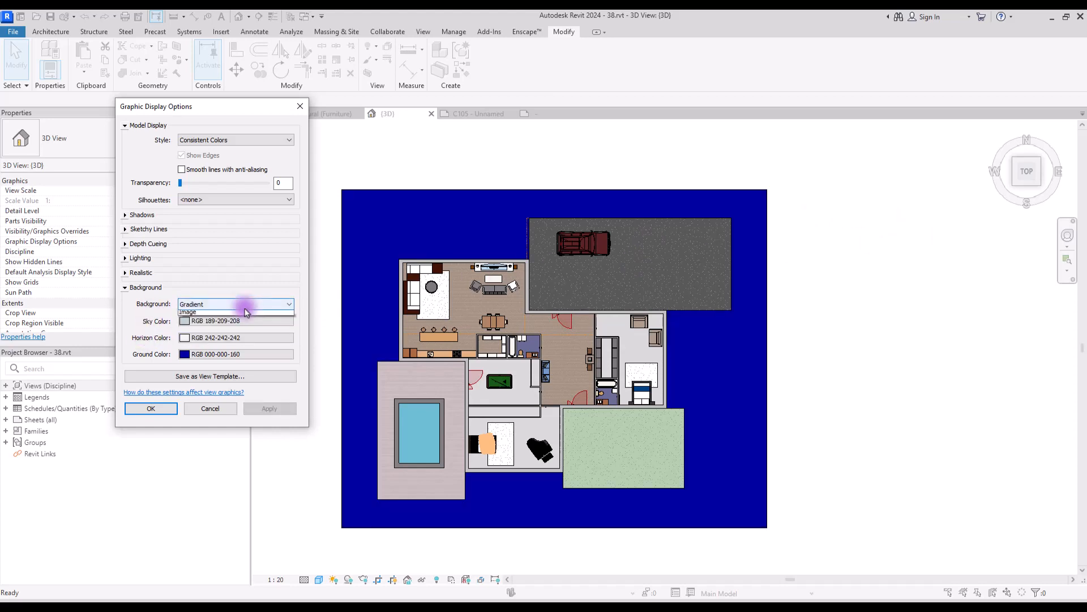
left_click(213, 332)
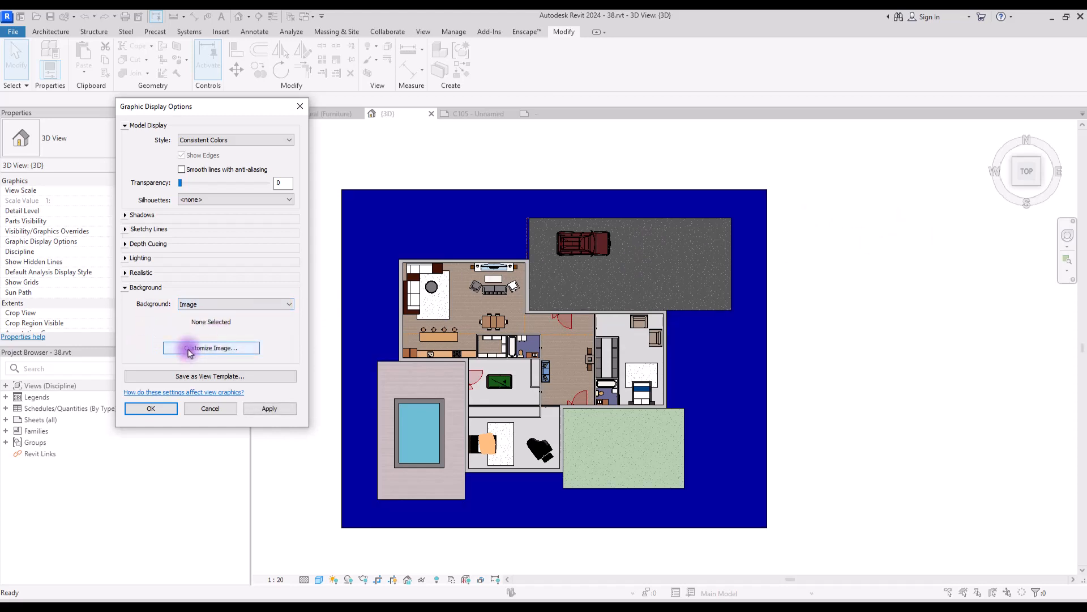
left_click(189, 350)
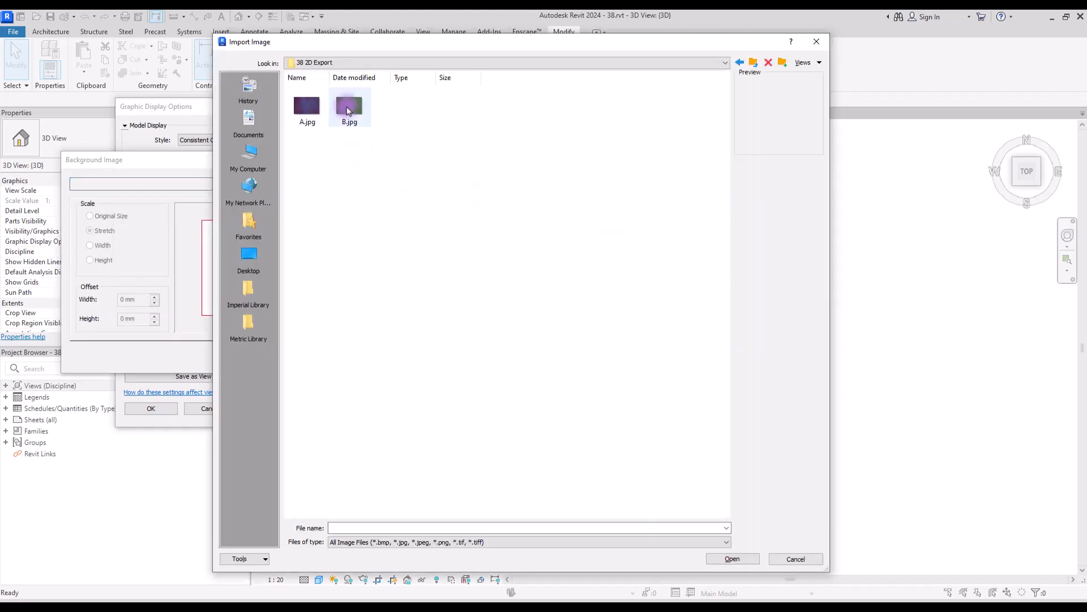
double_click(348, 110)
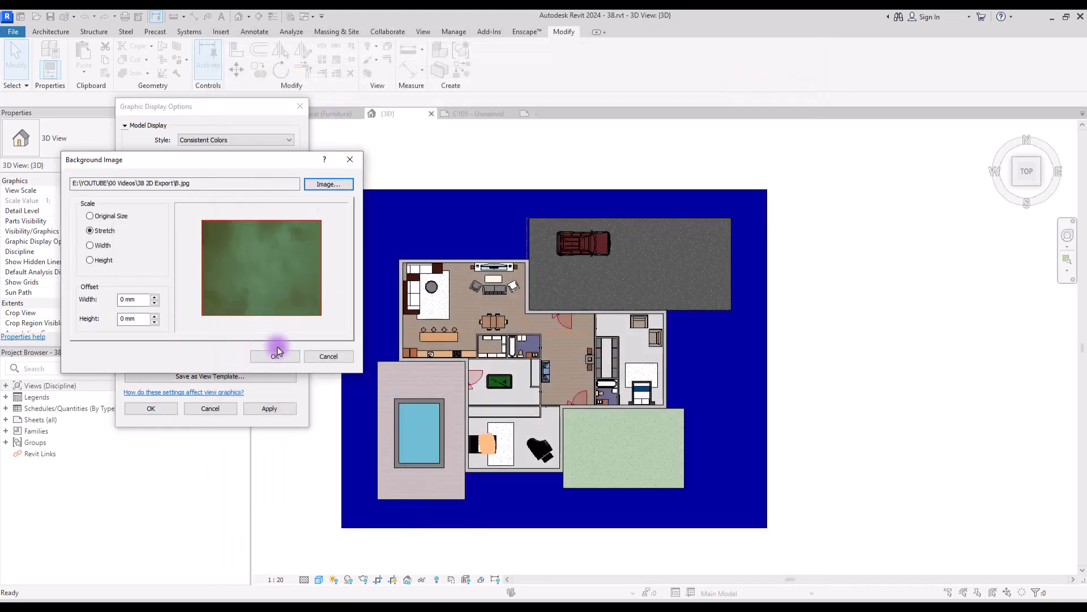
left_click(276, 354)
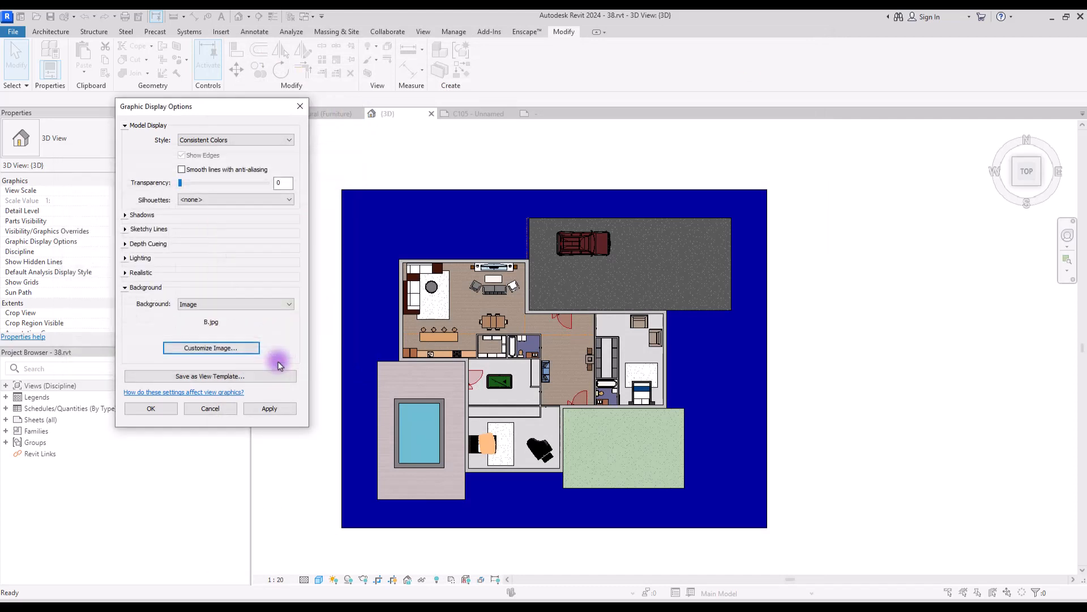
left_click(266, 409)
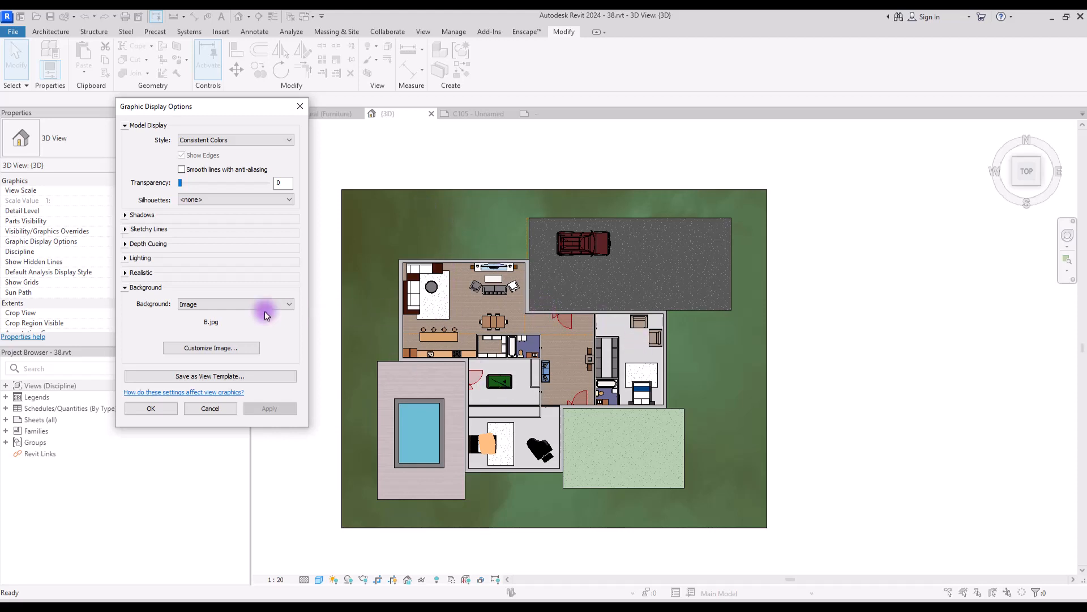
- Change the 3D view's background from the image to Sky and apply it
left_click(232, 304)
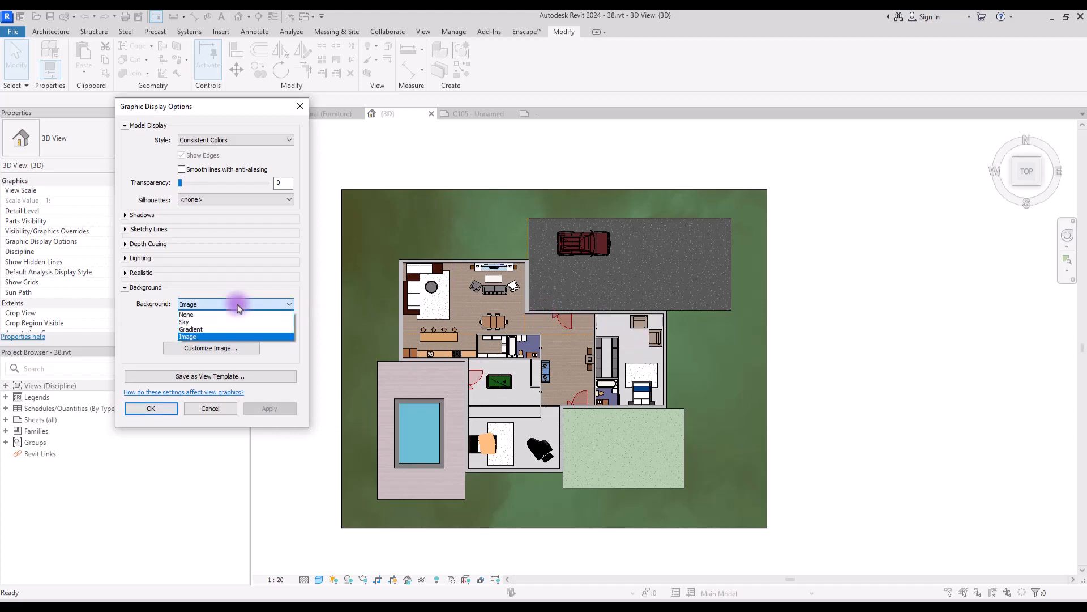
left_click(196, 324)
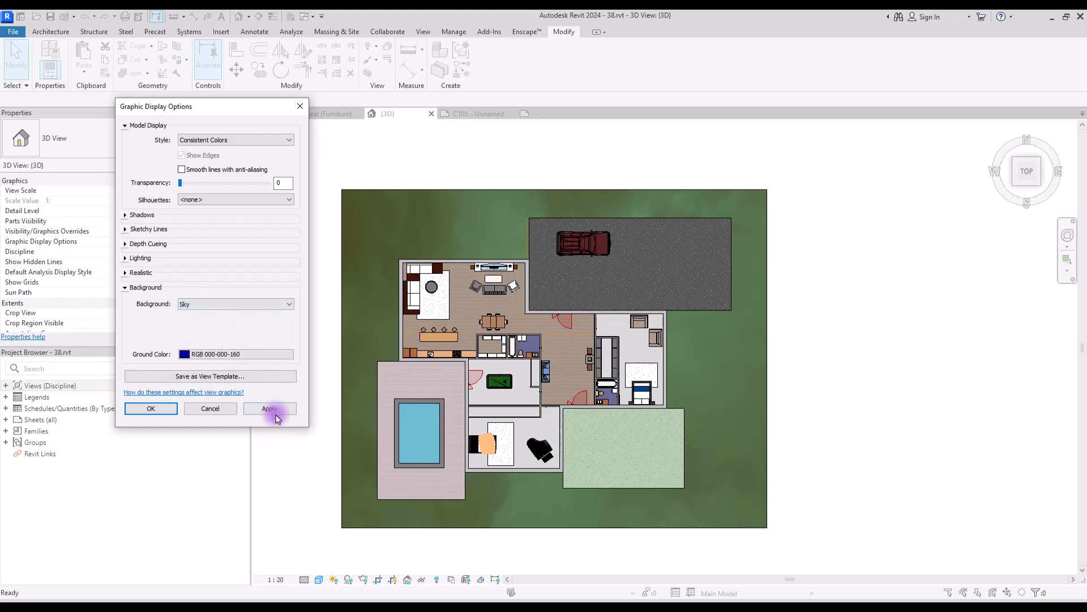
left_click(275, 411)
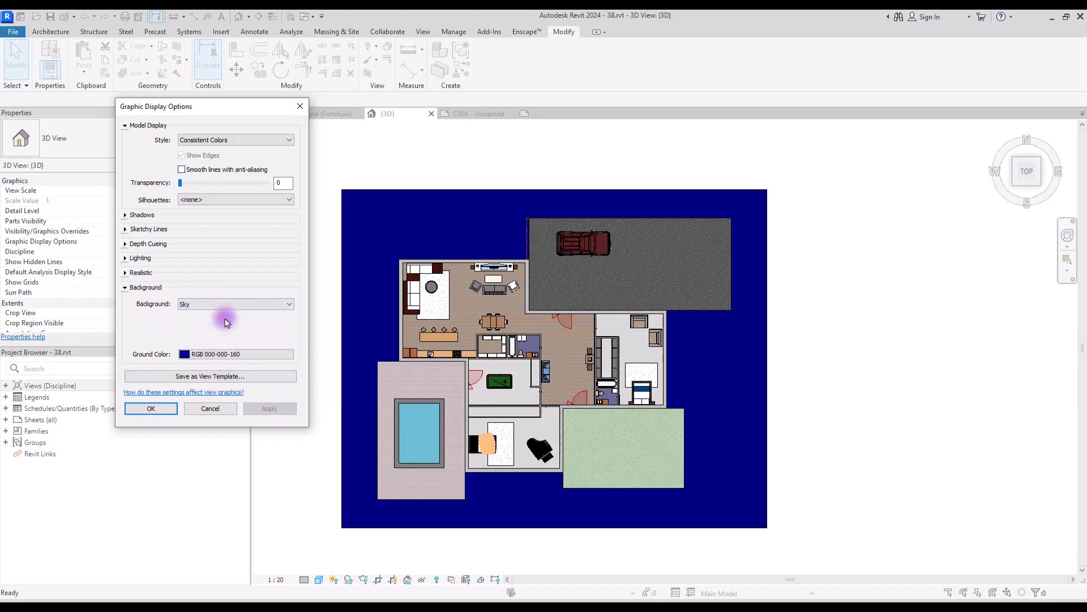
- Set the 3D view's background to None and confirm the graphic display options
left_click(232, 305)
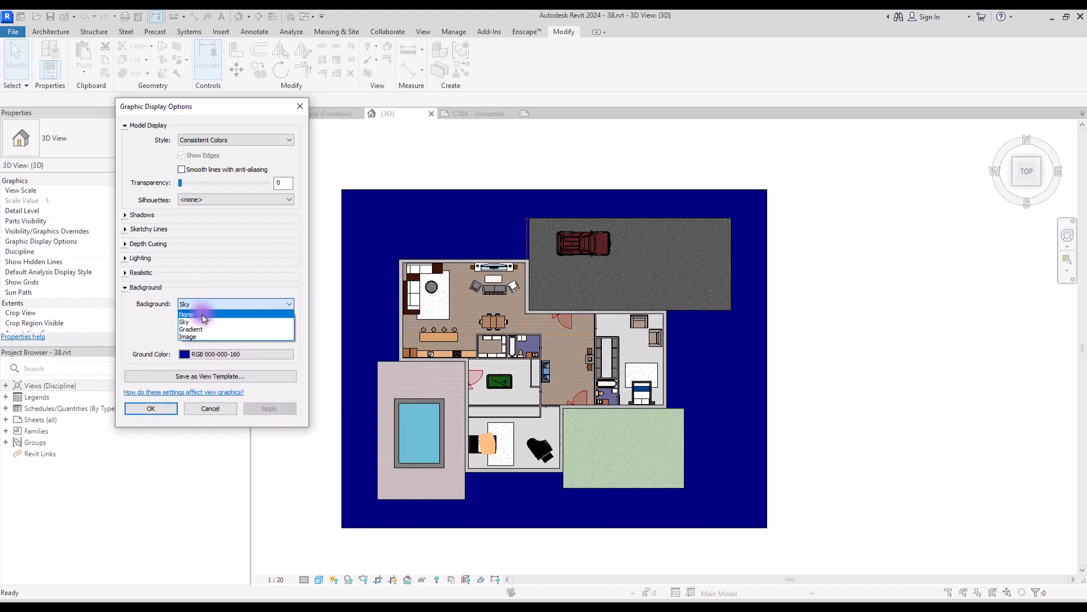
left_click(195, 314)
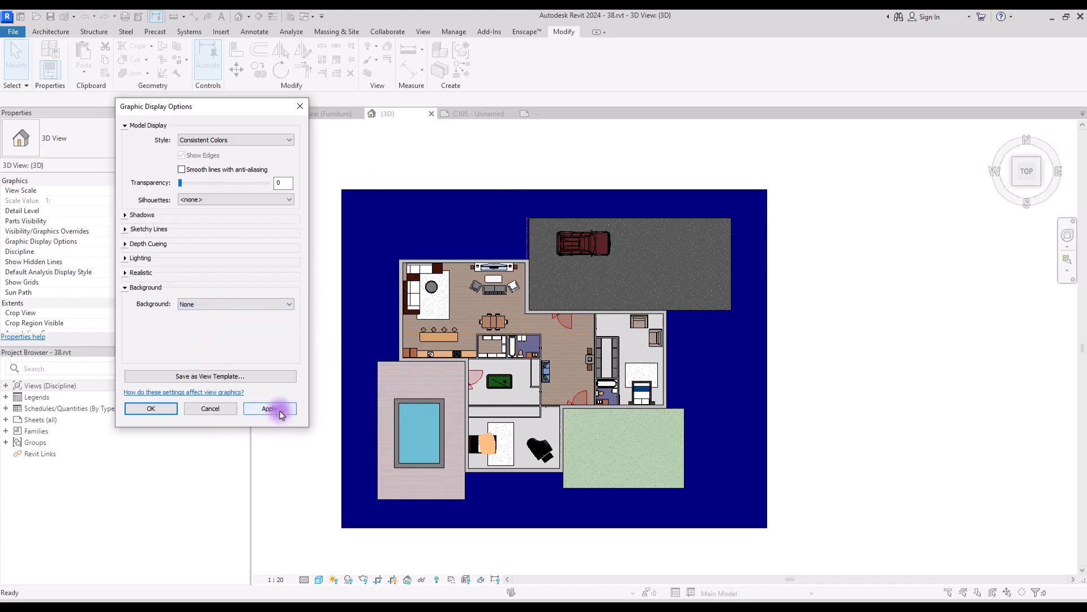
left_click(280, 412)
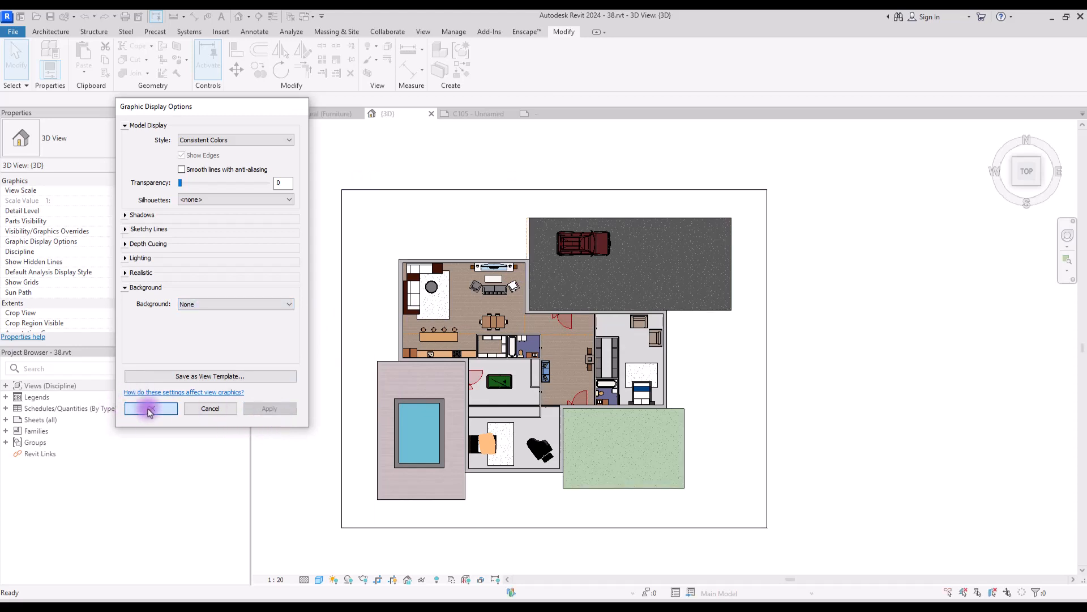
left_click(150, 408)
- Switch to the L1 - Architectural (Furniture) floor plan and set the canvas color scheme to Dark in the program's color options
key("ctrl+Tab")
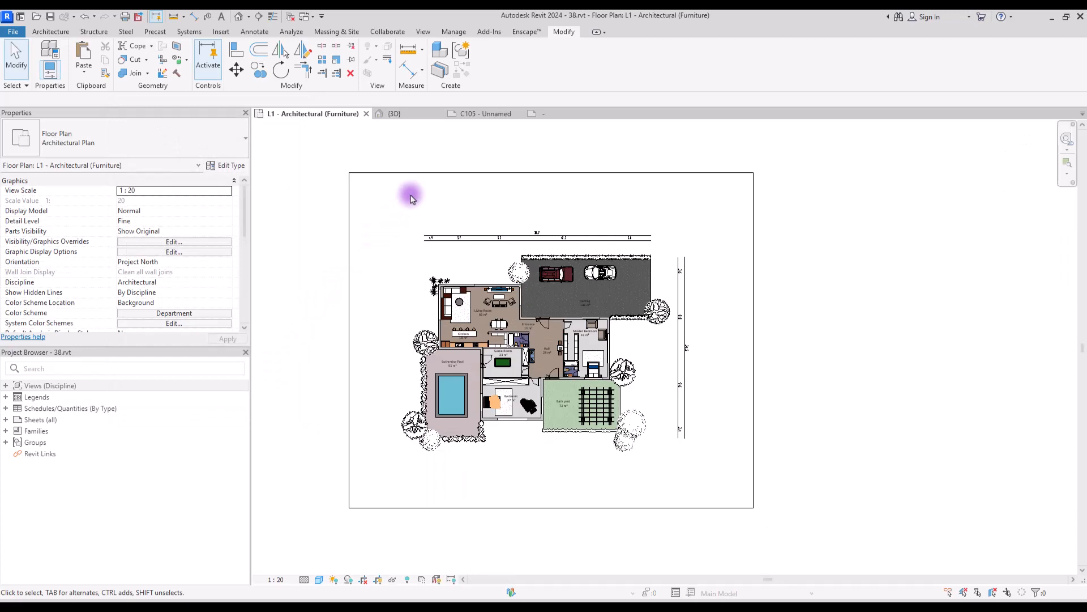
middle_click_drag(525, 202, 578, 211)
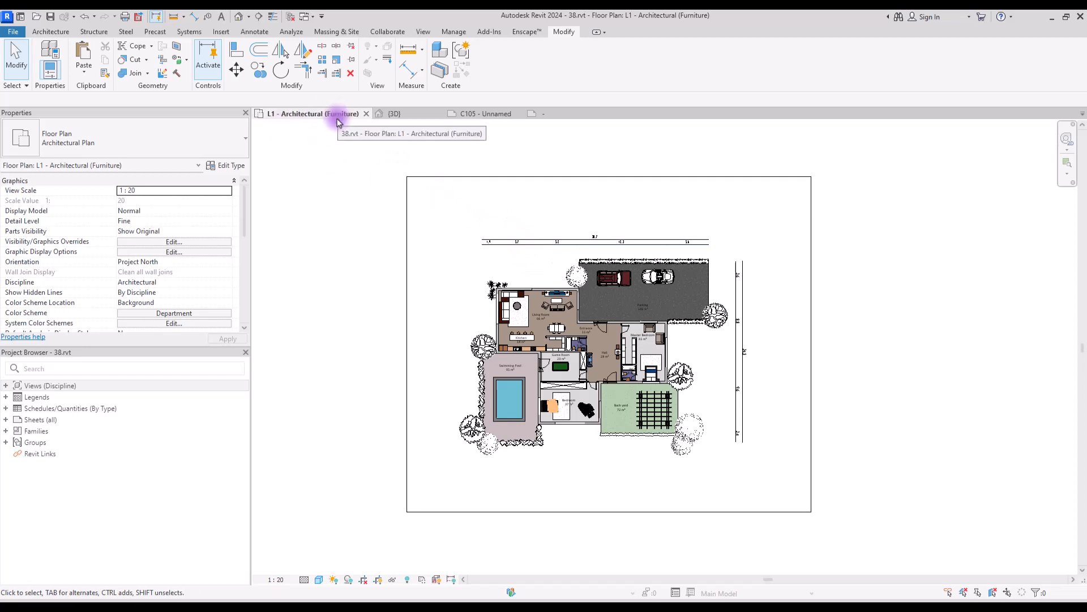
left_click(14, 33)
left_click(177, 290)
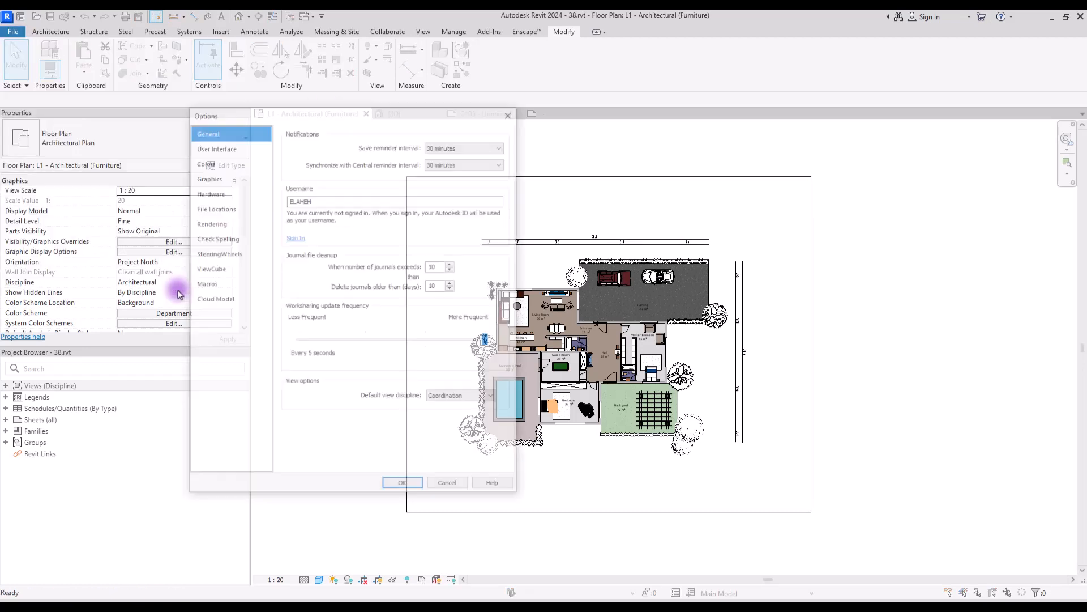
left_click(208, 162)
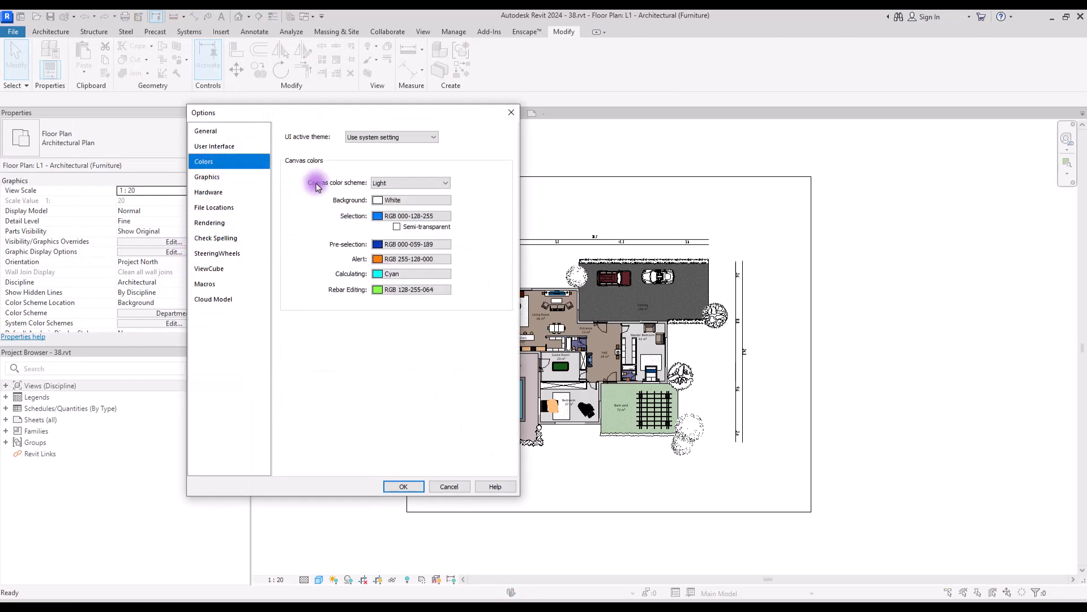
left_click(408, 182)
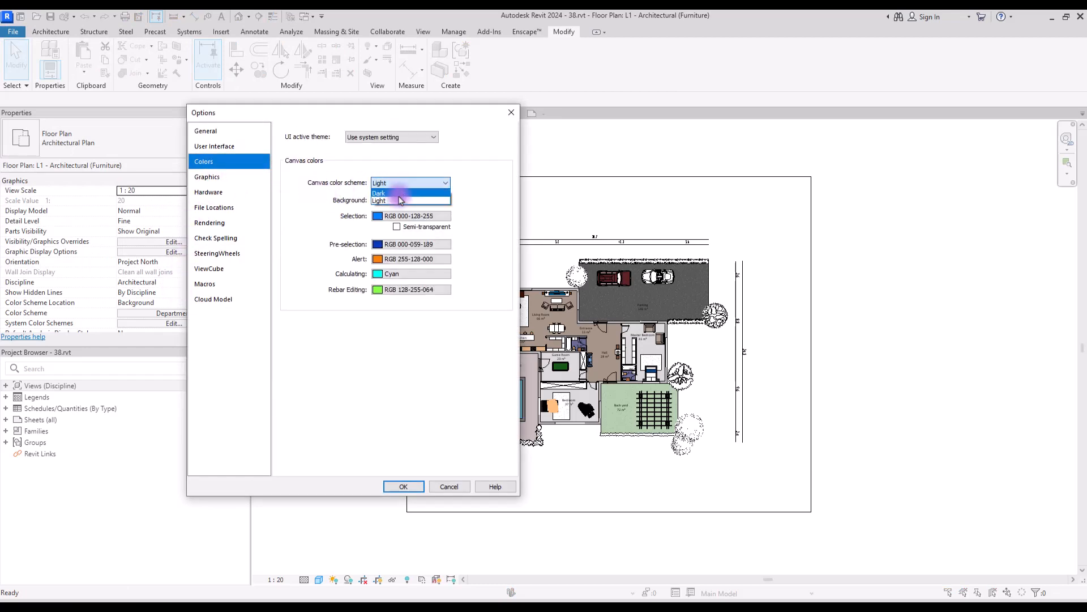
left_click(396, 193)
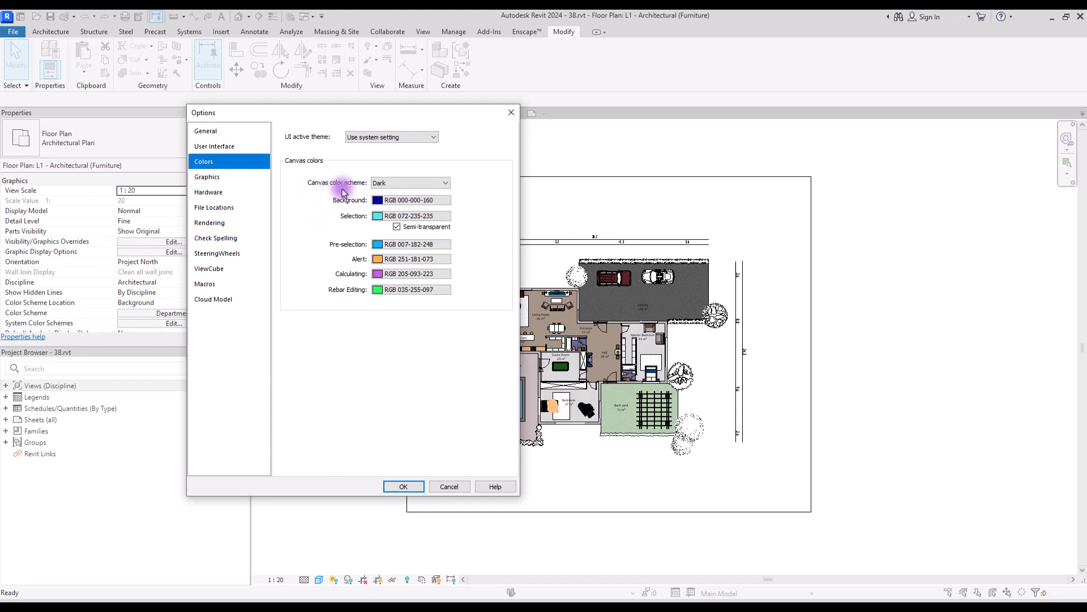
- Choose RGB 000-000-160 as the Dark scheme's canvas background color and confirm the options
left_click(379, 202)
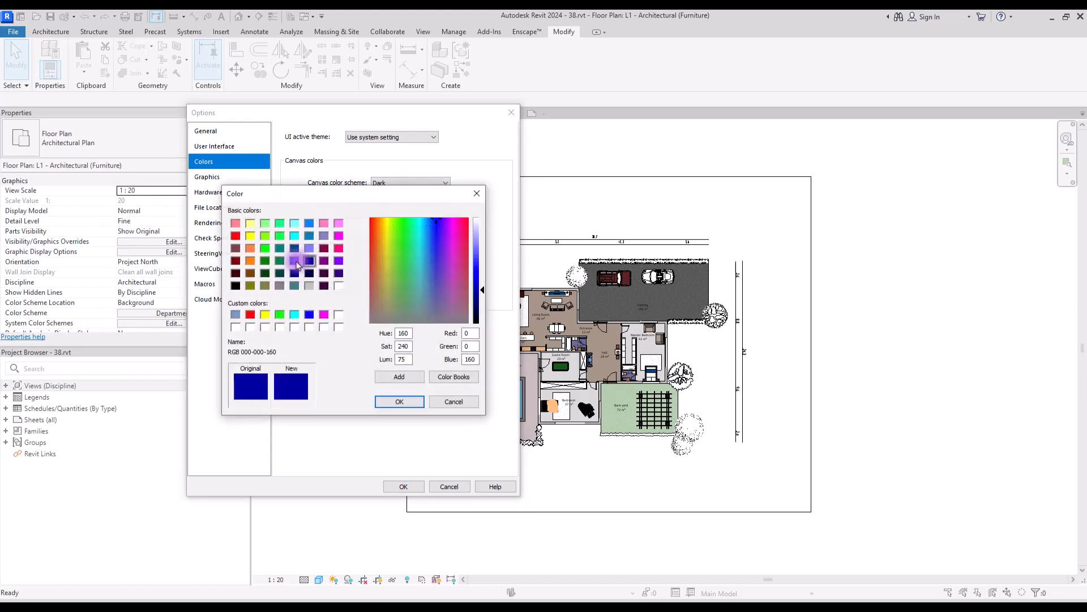
left_click(309, 223)
left_click(310, 262)
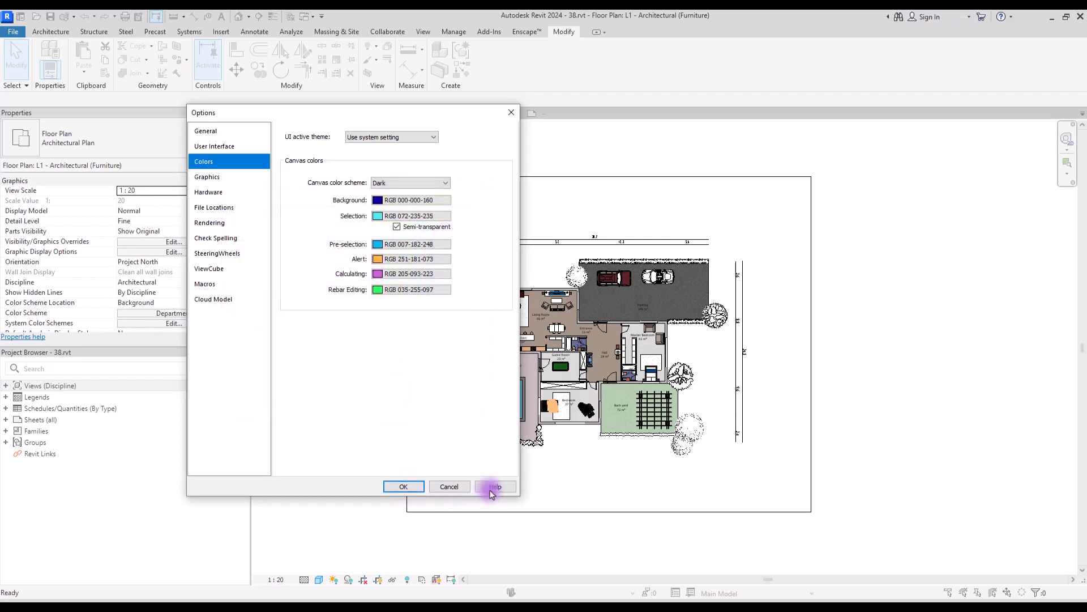
left_click(399, 486)
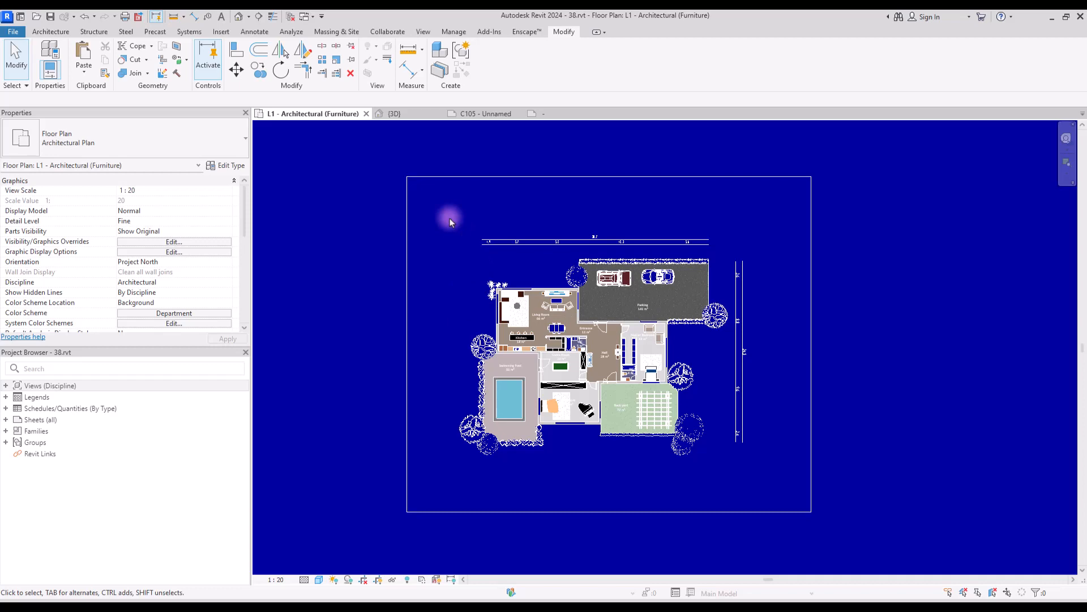
- Set the floor plan's visual style to Hidden Line
left_click(319, 580)
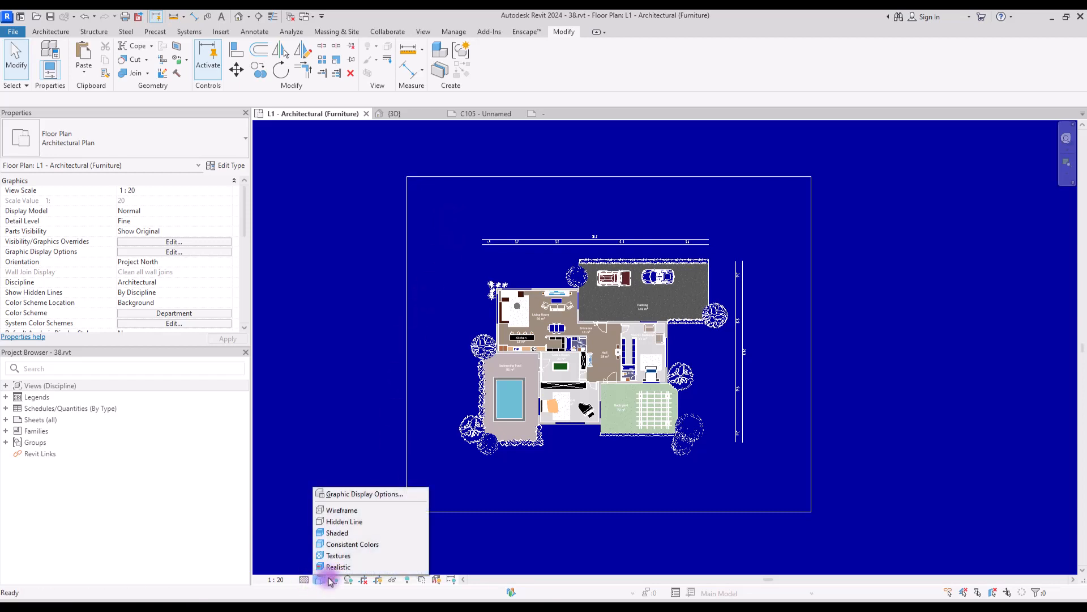
left_click(347, 521)
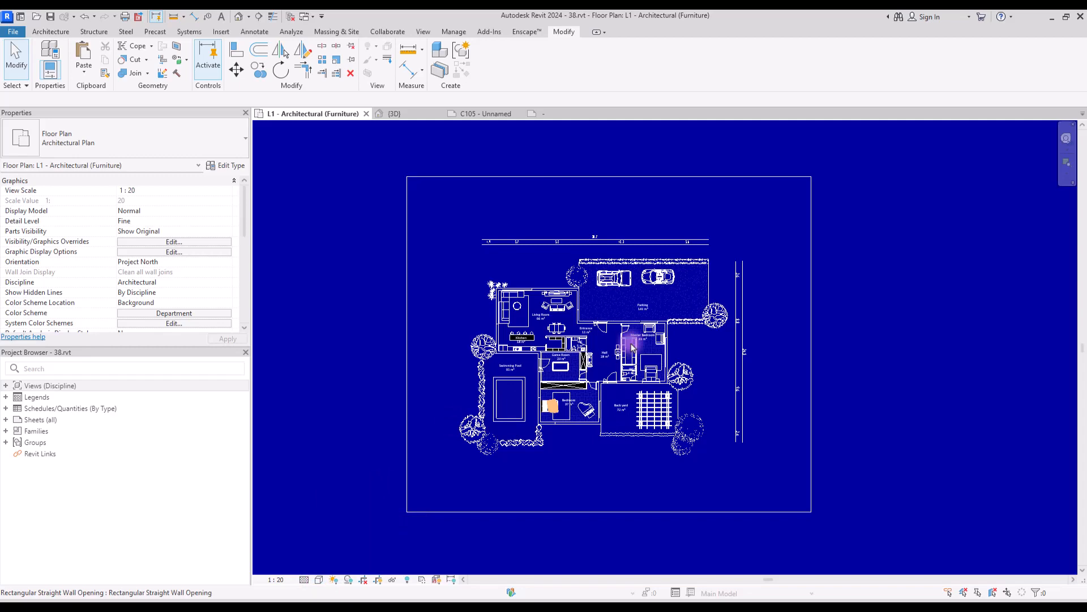
scroll(630, 337, "up", 2)
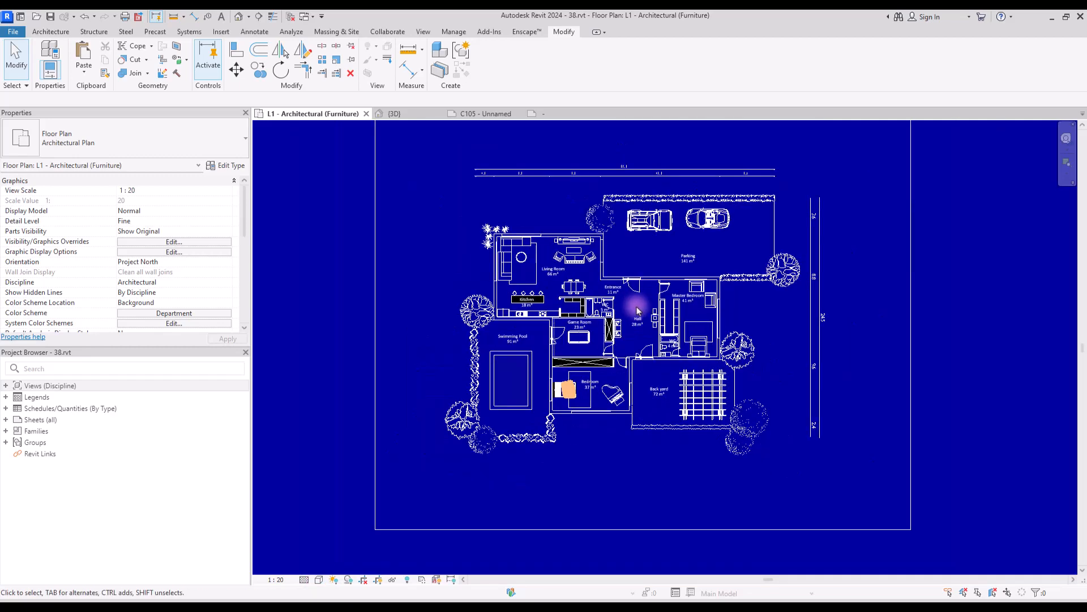
scroll(619, 366, "up", 2)
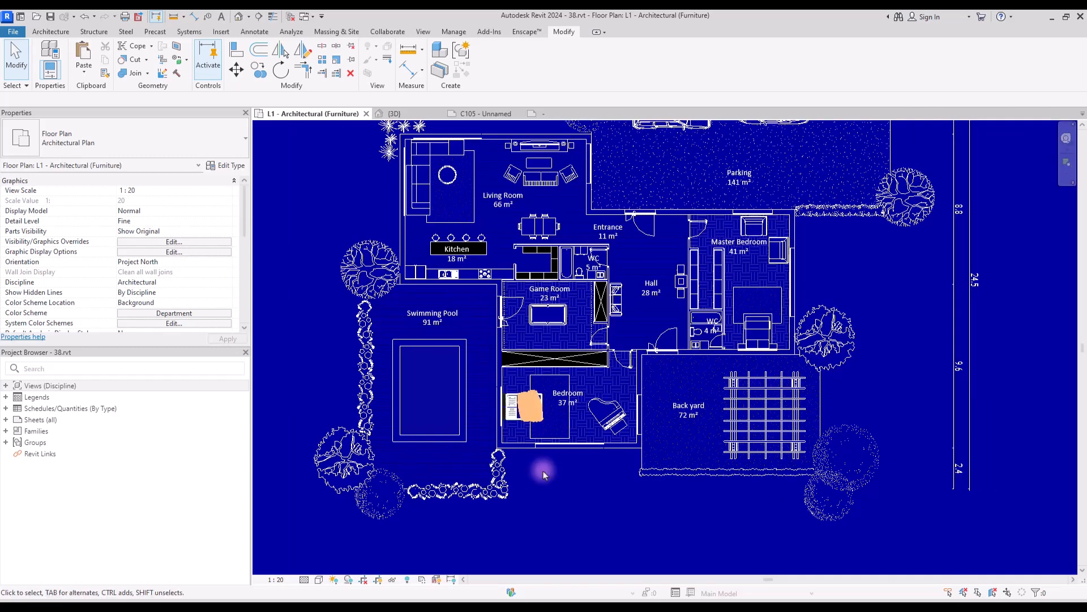
- Expand the imported categories in the floor plan's visibility/graphics overrides and select them all, from Imports in Families through TRUNK
left_click(522, 418)
left_click(593, 485)
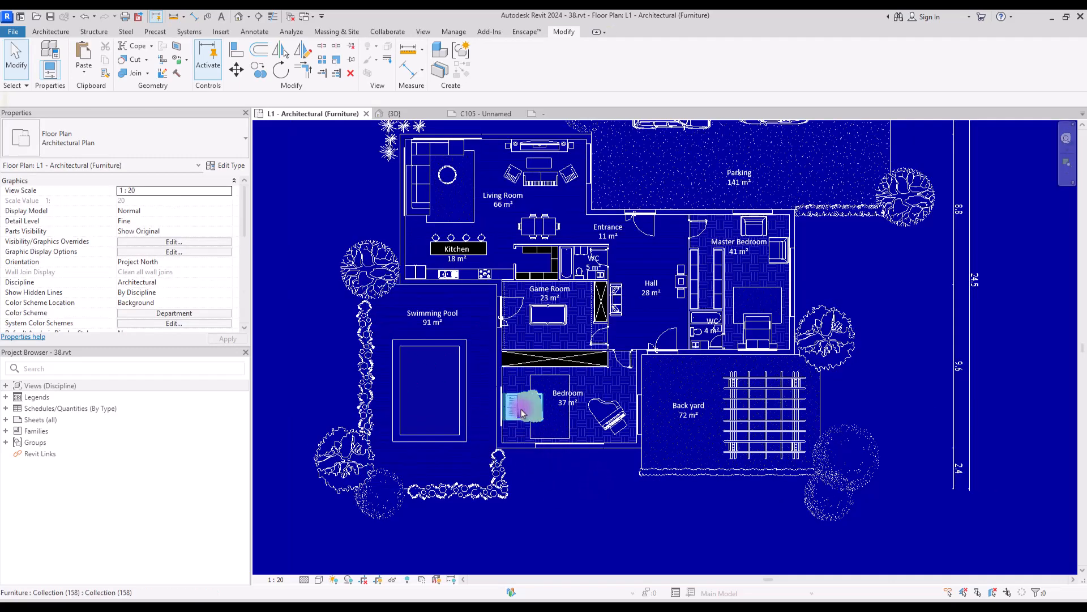
left_click(182, 242)
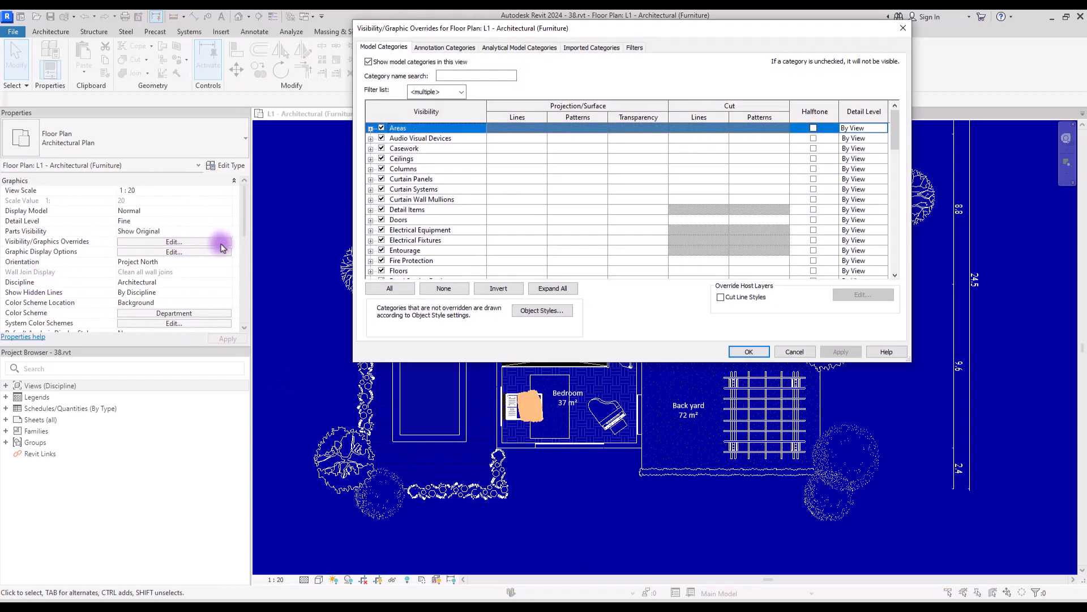
left_click(593, 47)
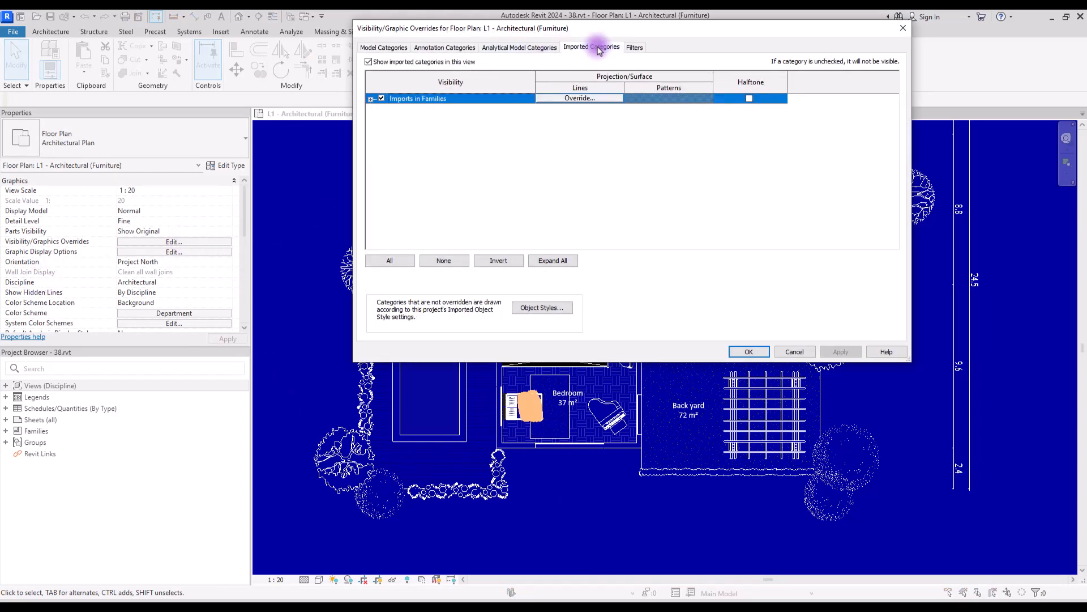
left_click(547, 262)
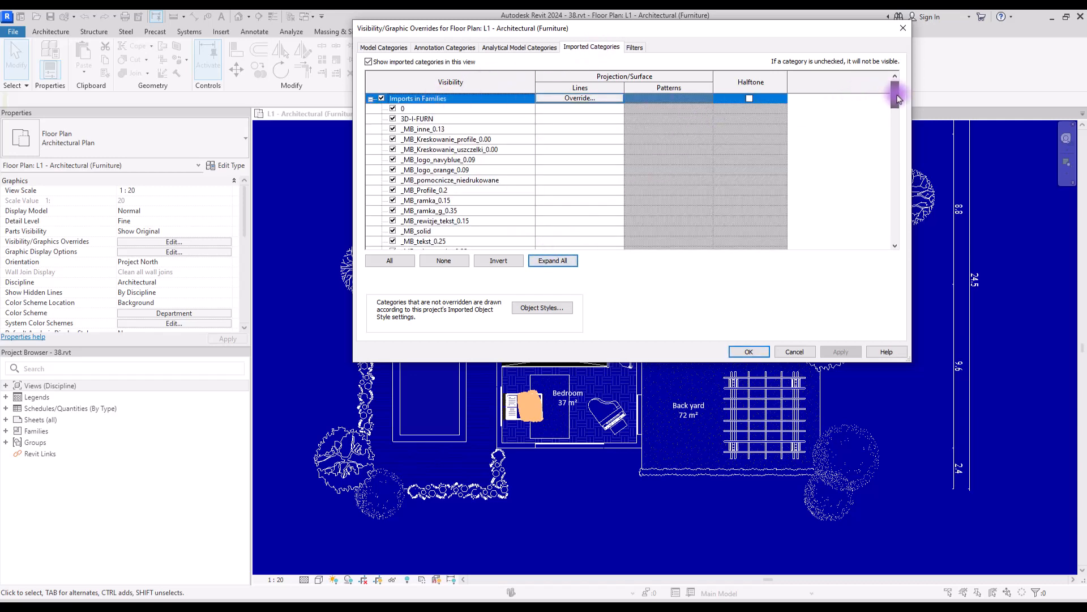
left_click_drag(897, 99, 892, 232)
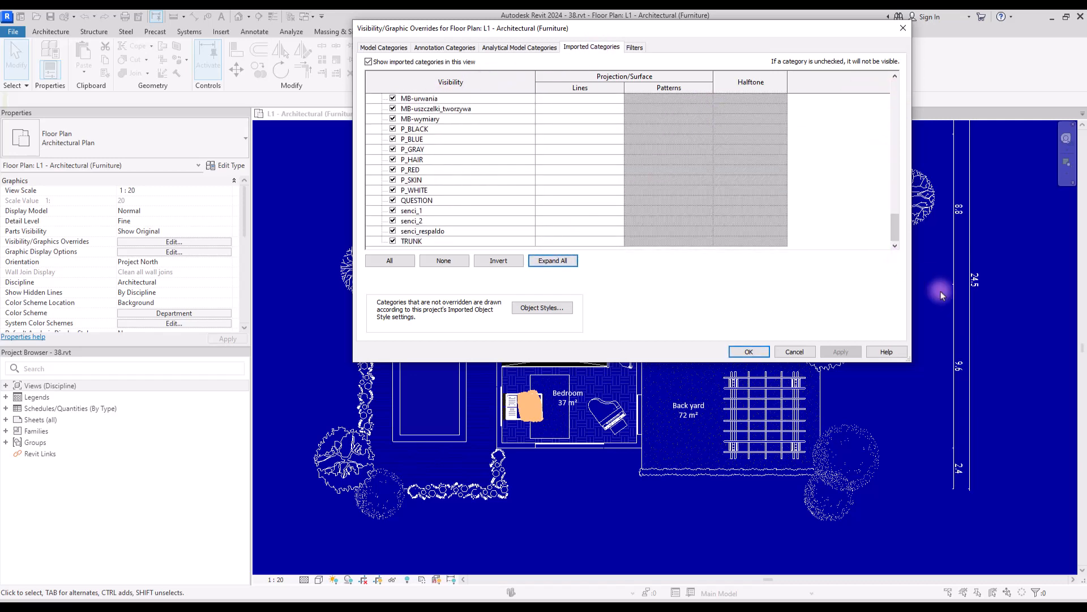
left_click(455, 242, "shift")
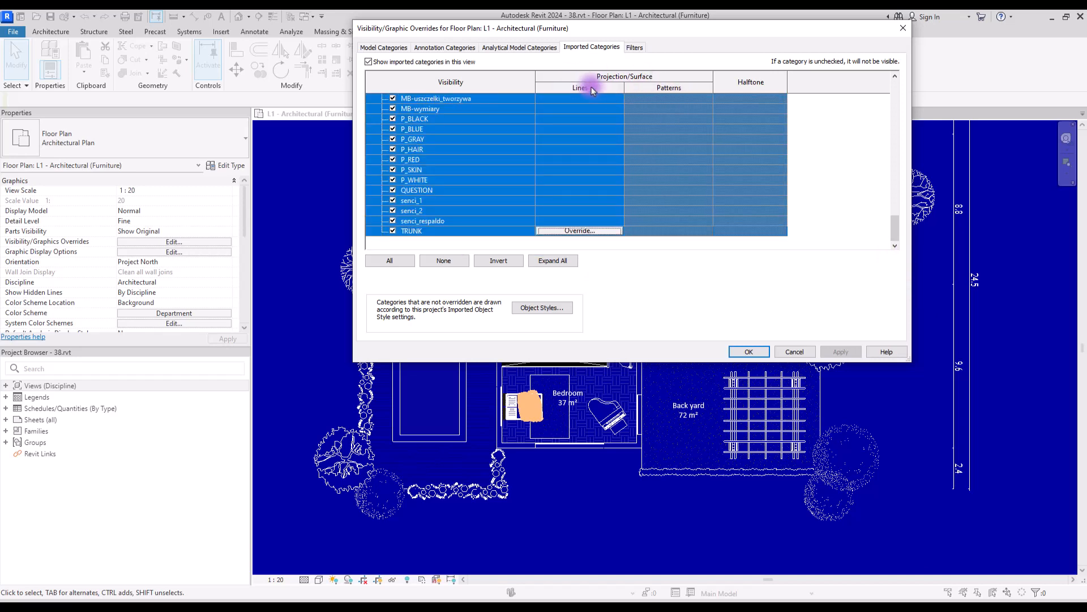
- Override the projection line color of the selected imported categories with Black, confirm, and check the bed in the bedroom
left_click(572, 233)
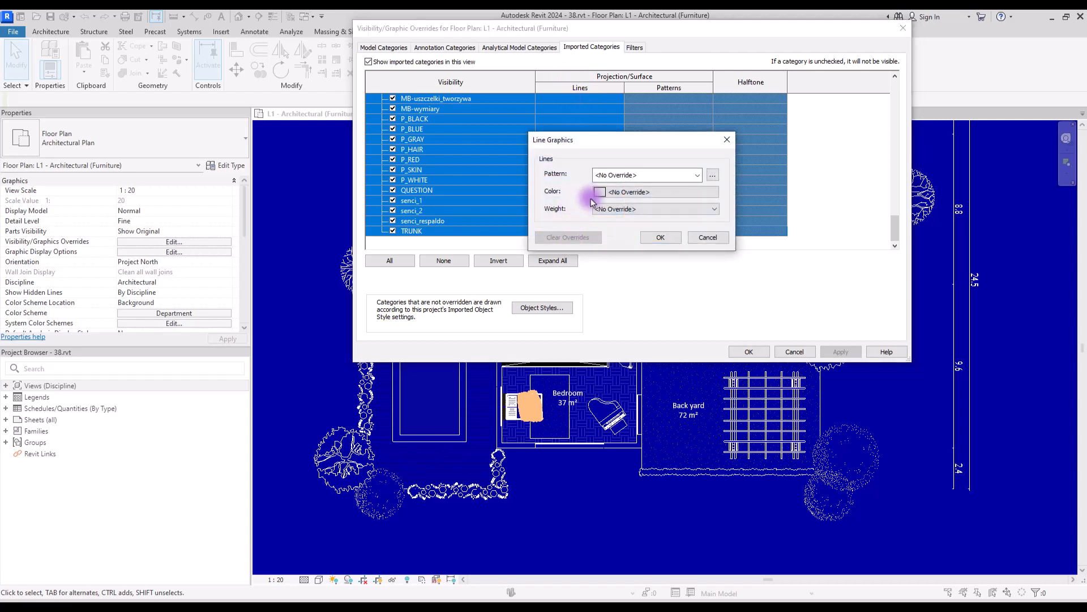
left_click(600, 193)
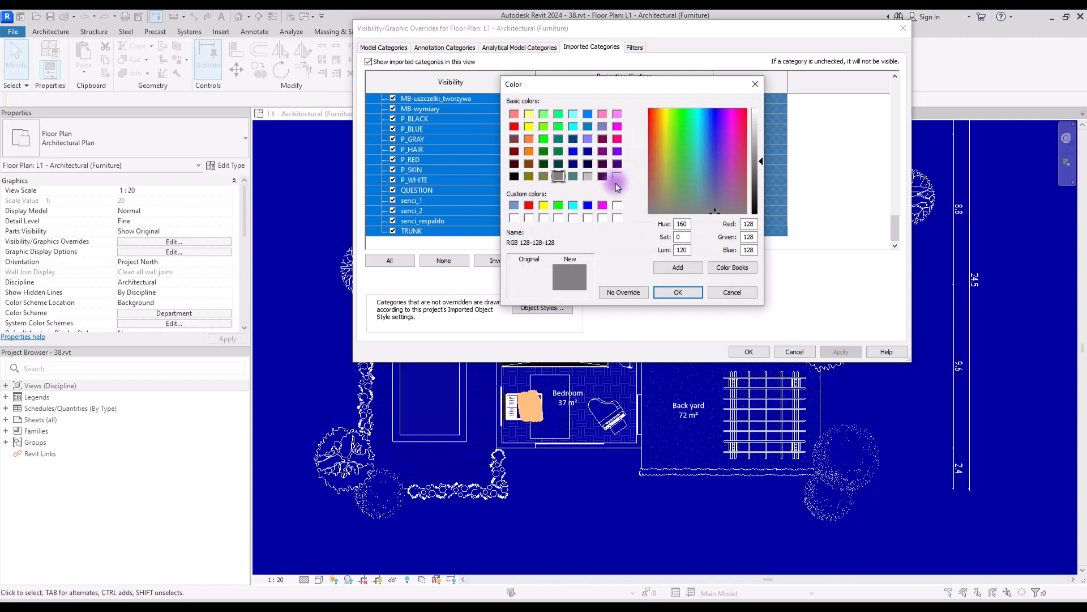
left_click(617, 177)
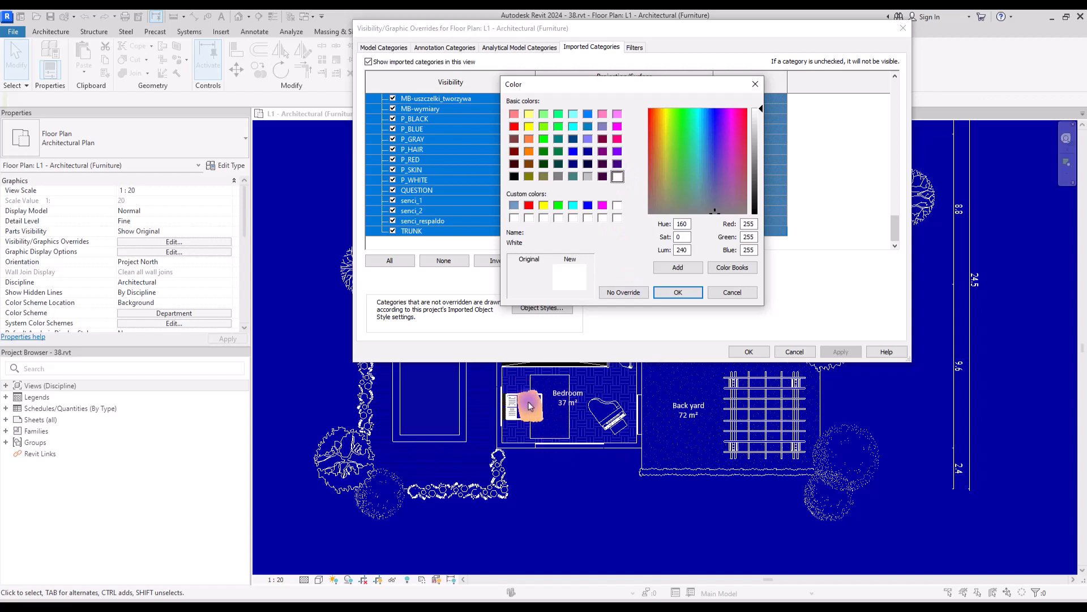
left_click(514, 177)
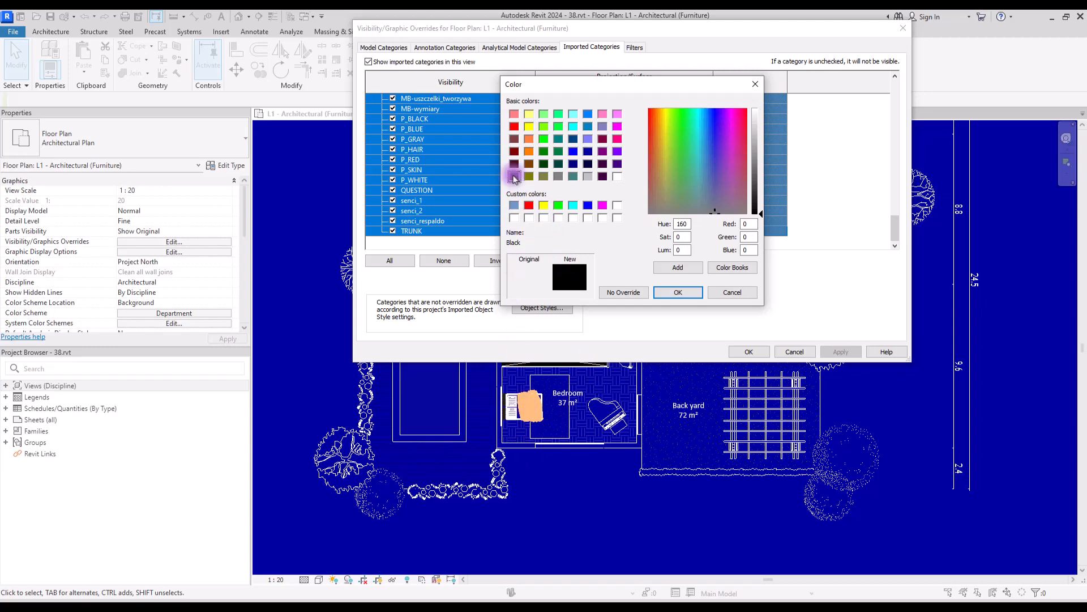
left_click(677, 292)
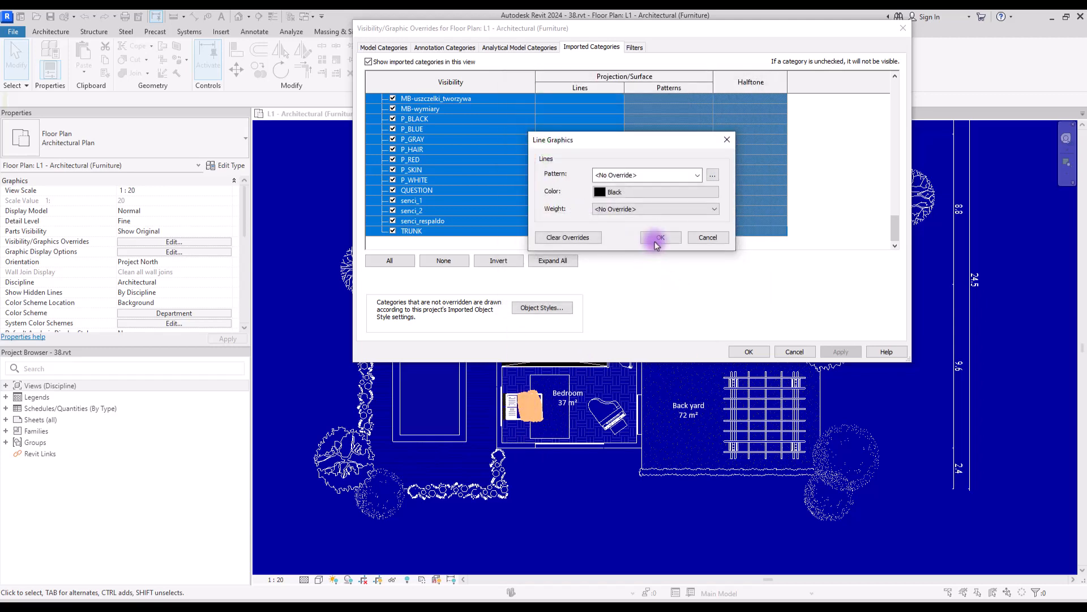
left_click(650, 238)
left_click(749, 352)
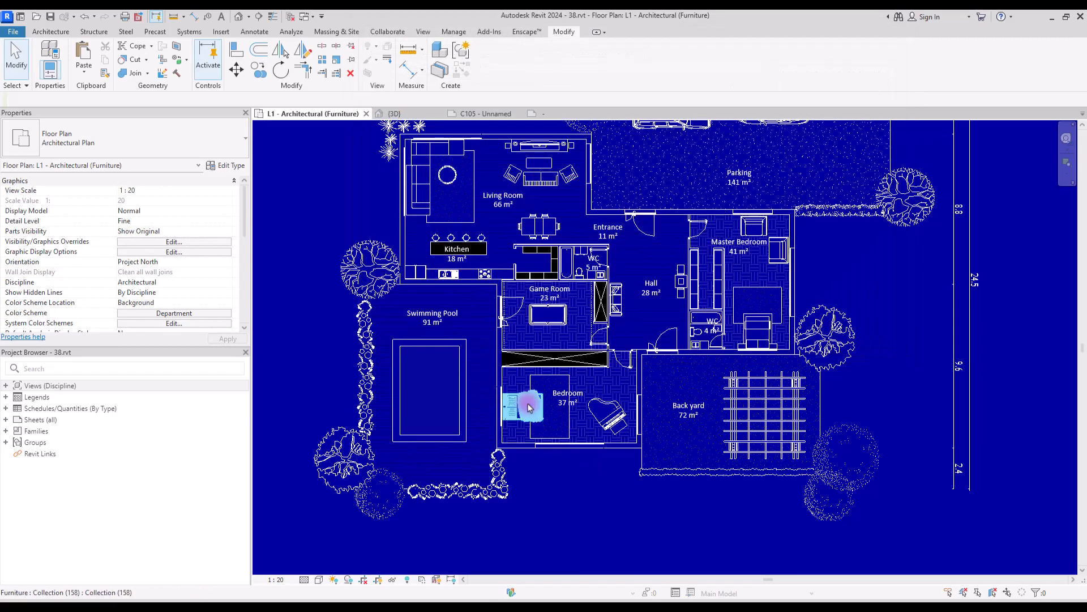
scroll(502, 465, "up", 5)
scroll(590, 486, "down", 3)
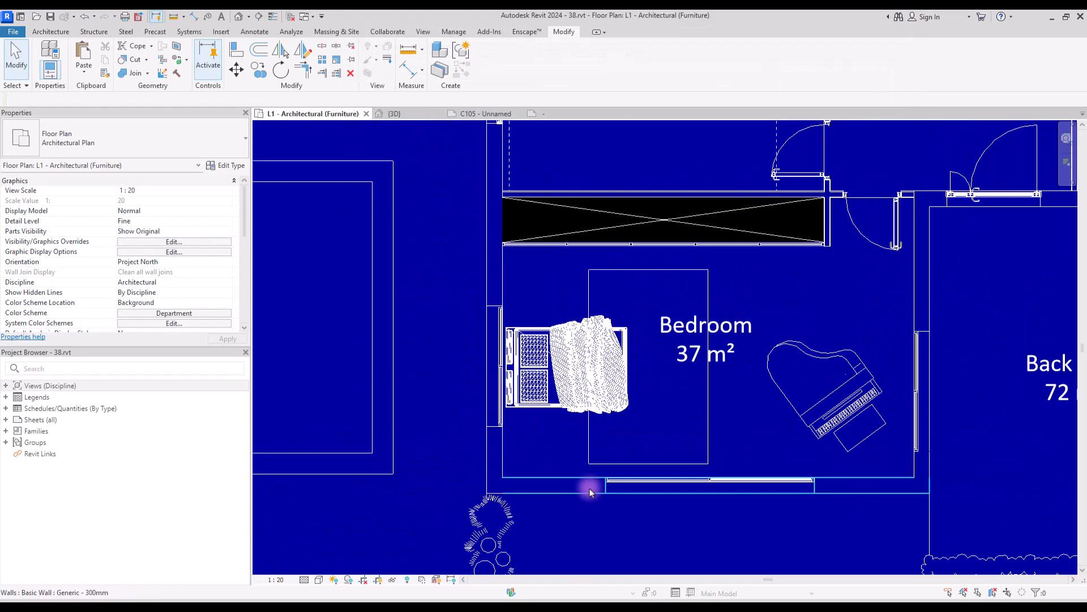
scroll(585, 420, "down", 5)
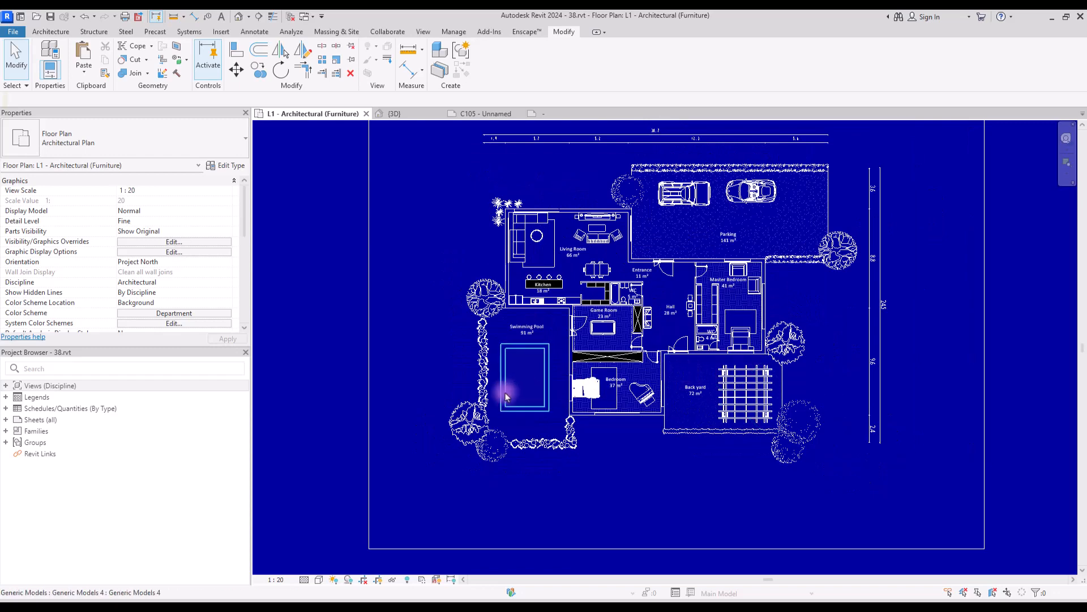
- In the floor plan's visibility/graphics overrides, expand the Floors model category and select it with all its subcategories through Split Lines
scroll(547, 336, "up", 4)
scroll(544, 304, "up", 3)
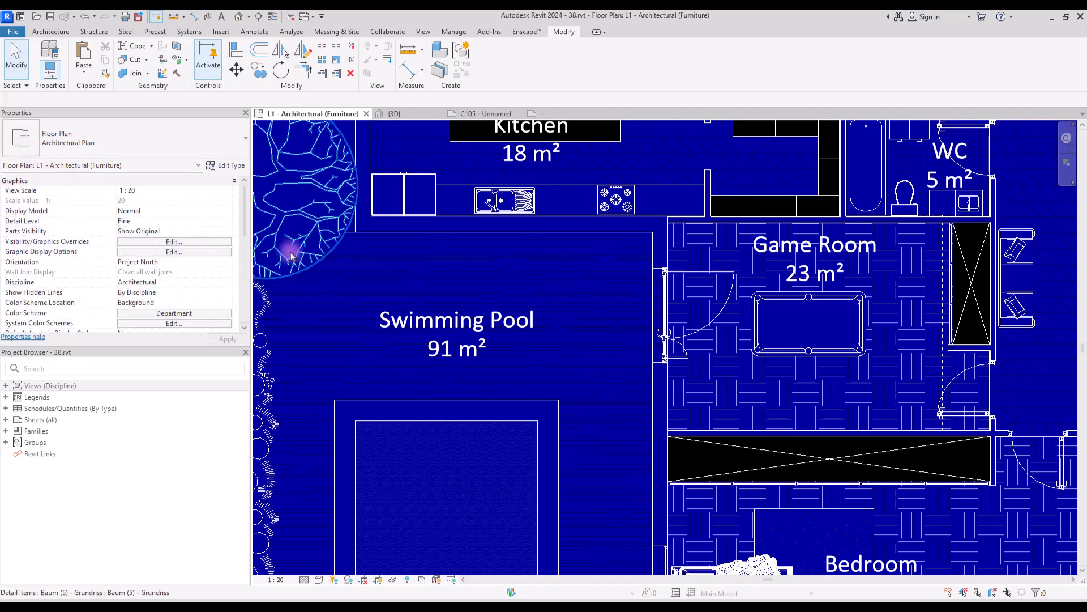
left_click(161, 242)
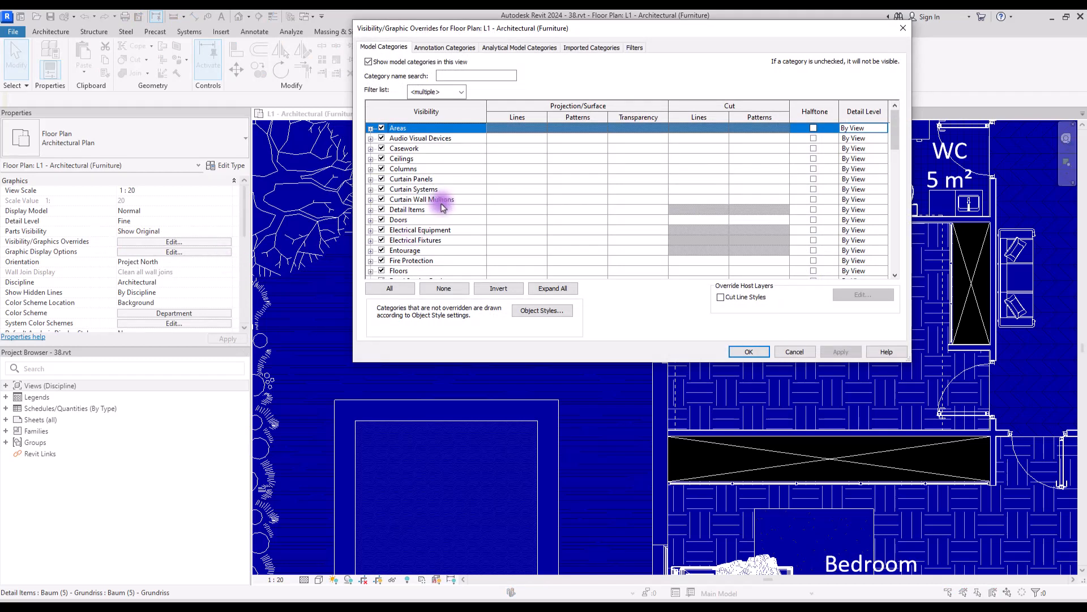
scroll(413, 234, "down", 2)
left_click(401, 219)
scroll(380, 205, "down", 1)
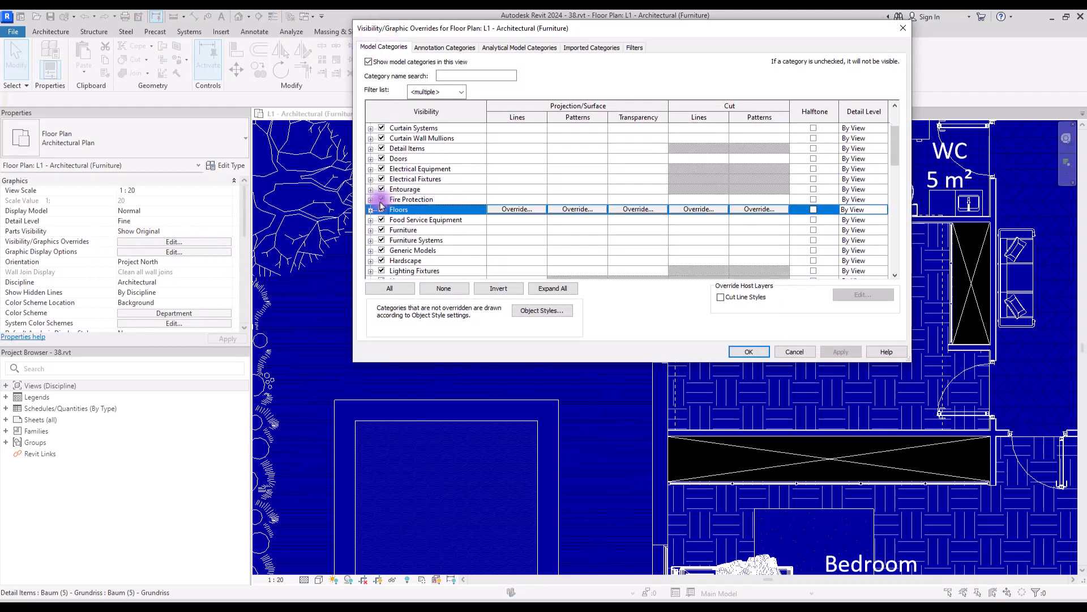
left_click(371, 210)
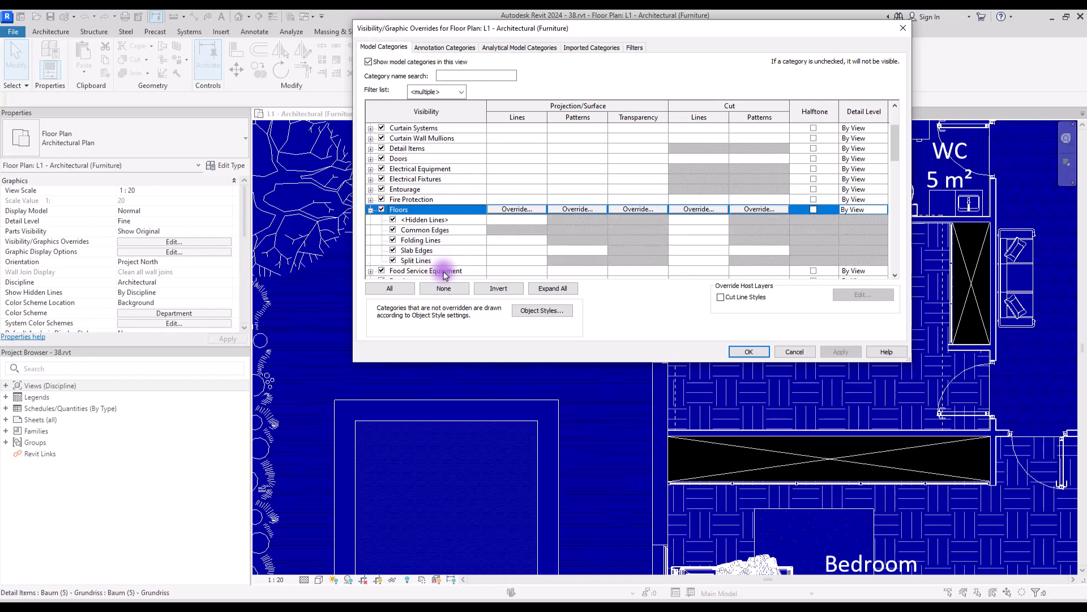
left_click(425, 260, "shift")
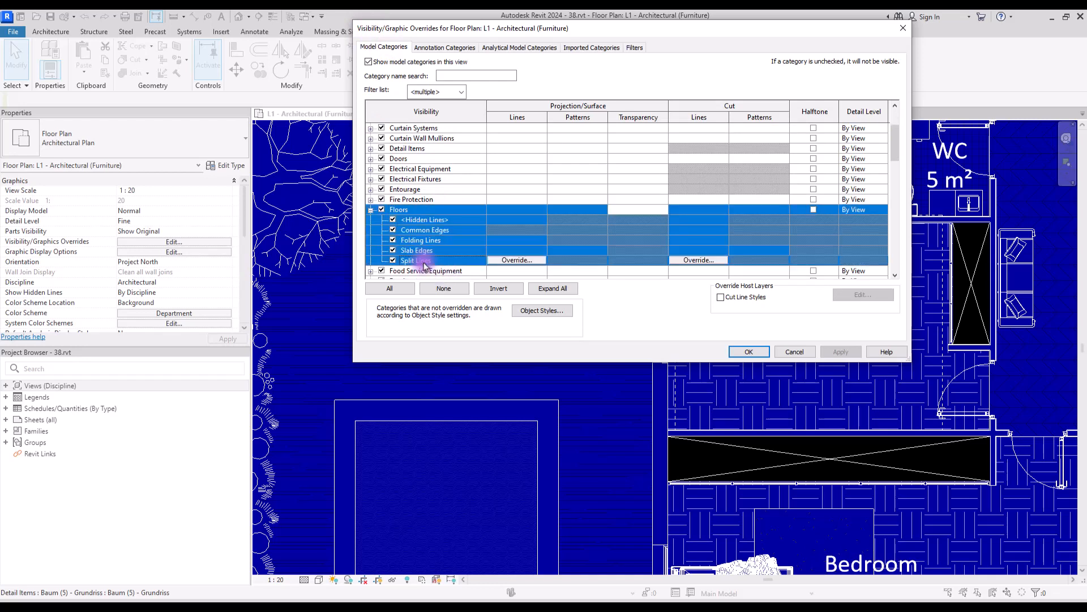
scroll(446, 216, "down", 2)
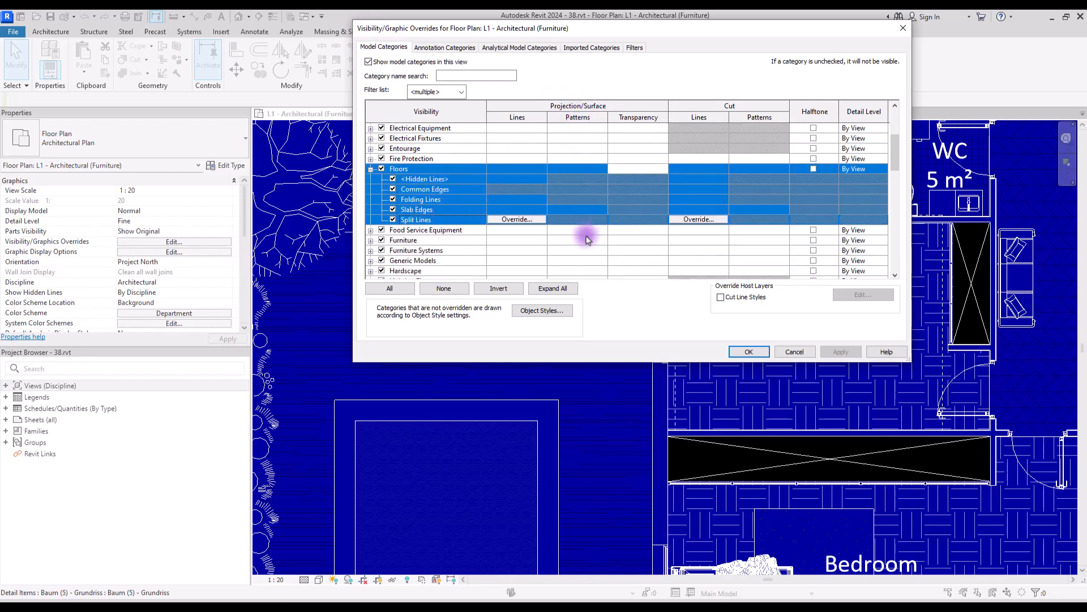
- Override the selected floor categories' projection pattern with Black as both foreground and background color, then apply and confirm the overrides
left_click(600, 209)
left_click(599, 209)
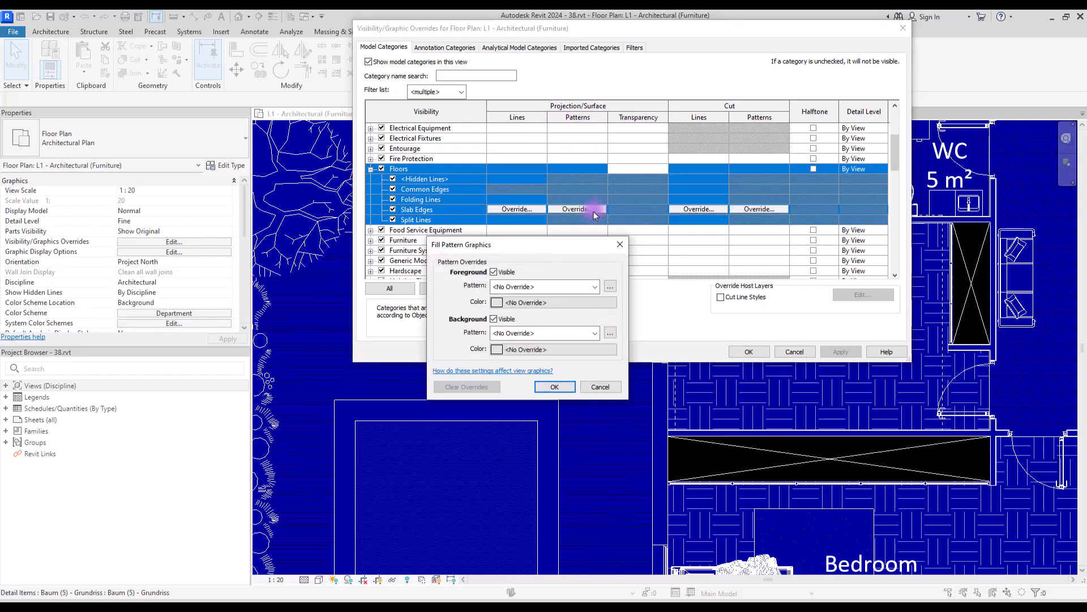
left_click(498, 302)
left_click(410, 303)
left_click(573, 419)
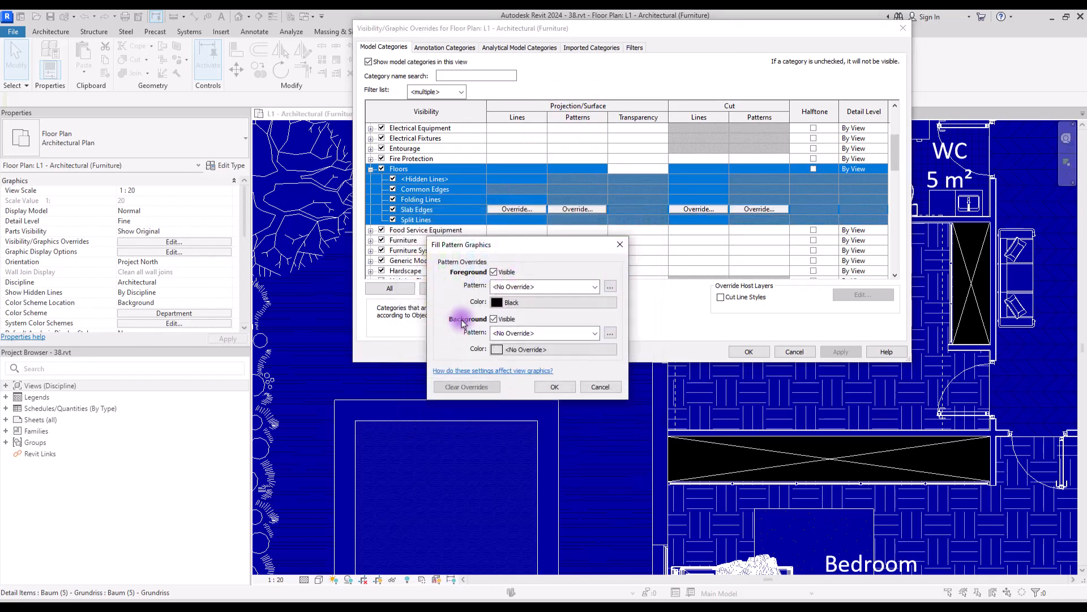
left_click(495, 347)
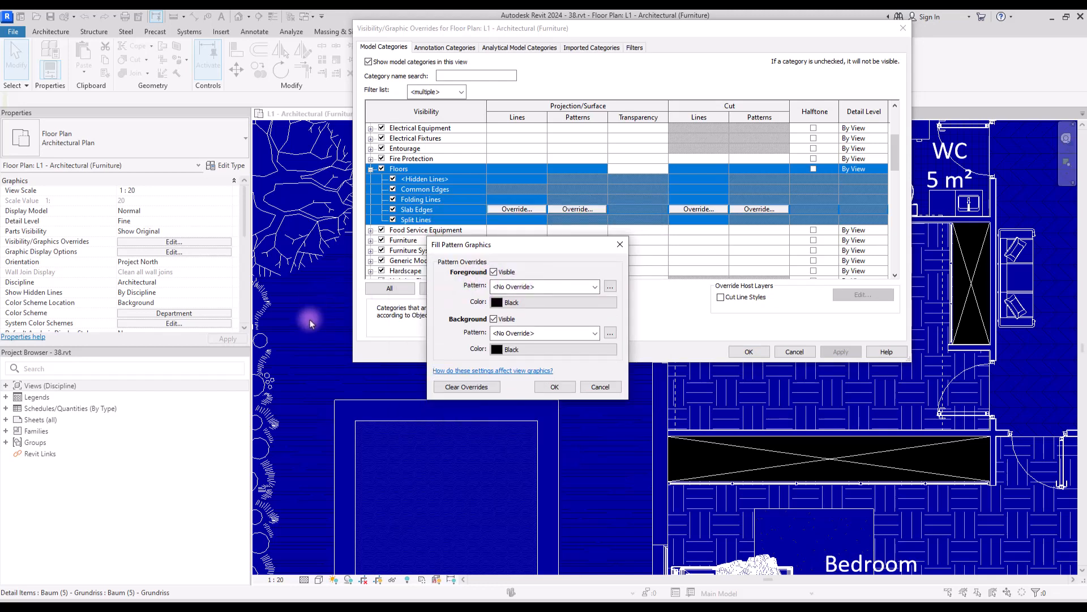
left_click(557, 388)
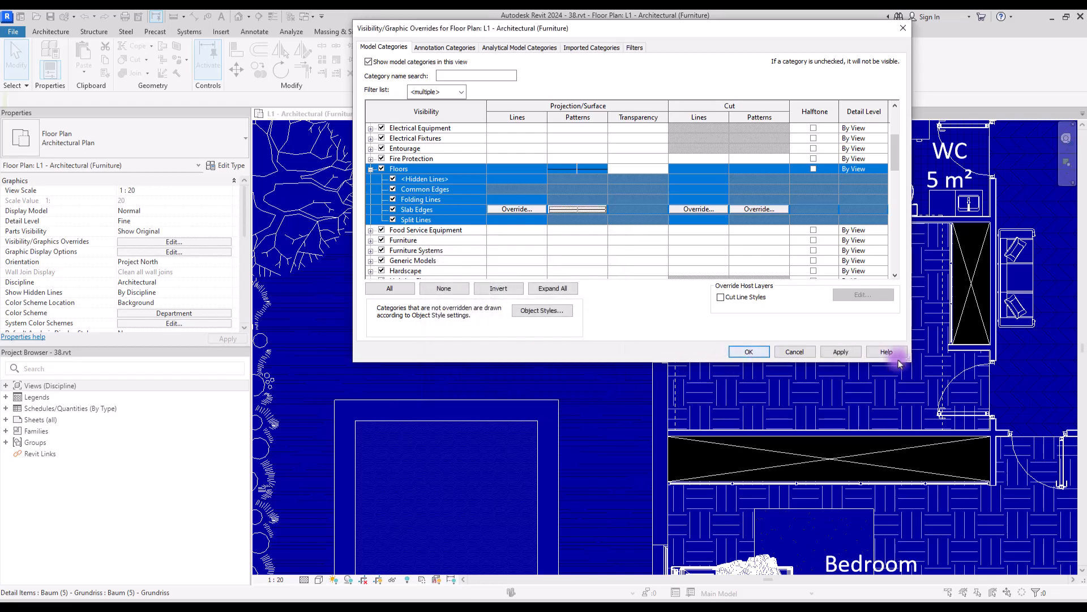
left_click(839, 353)
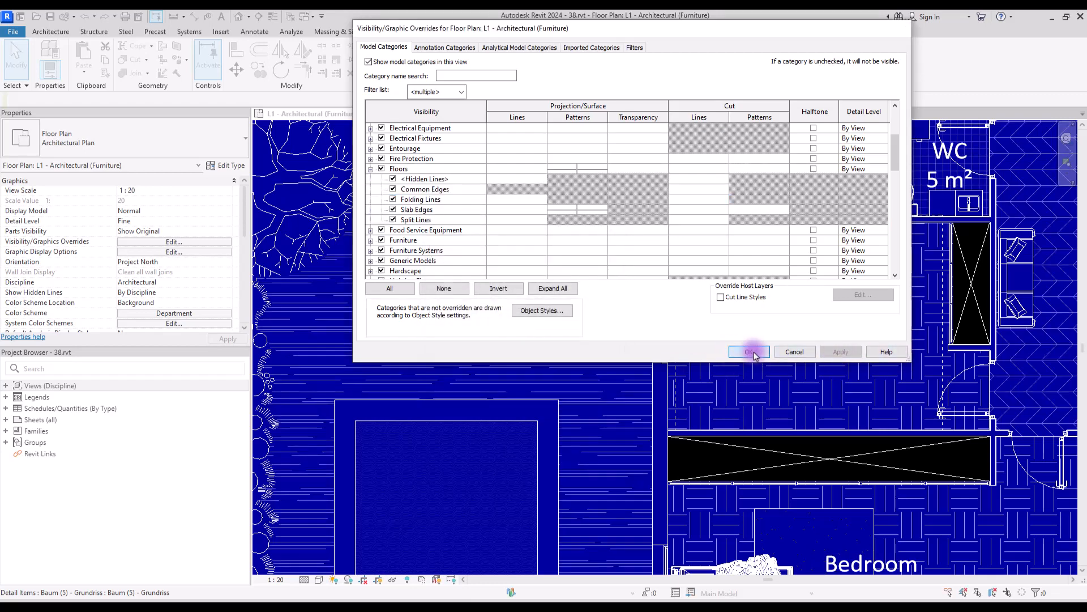
left_click(749, 352)
- Open the kitchen shelving unit's family for editing and select the filled region in its Ground floor ceiling plan
scroll(551, 406, "down", 4)
scroll(744, 298, "up", 3)
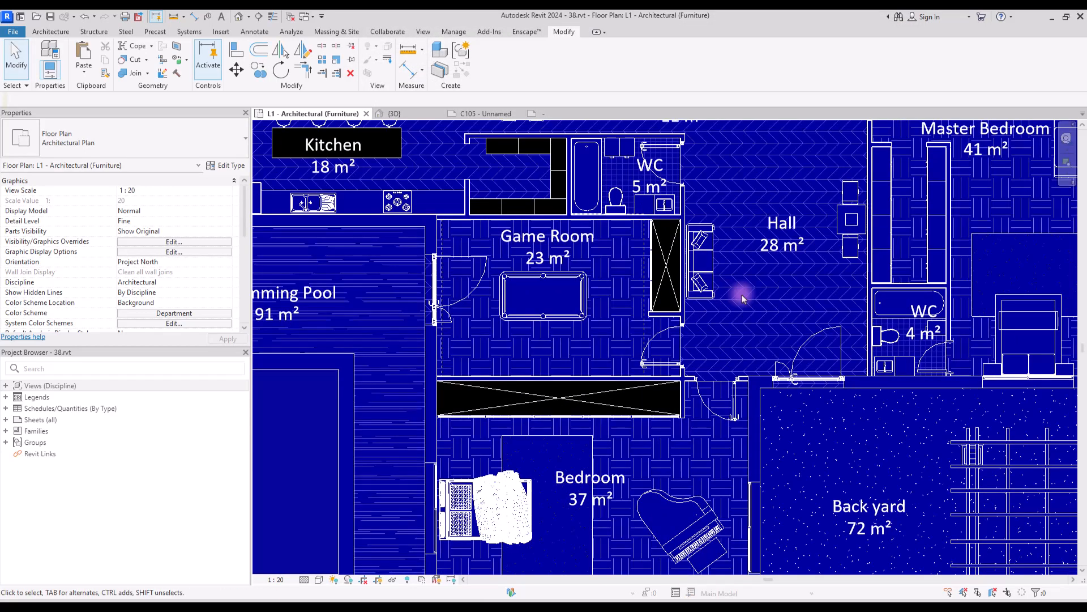
middle_click_drag(967, 321, 713, 299)
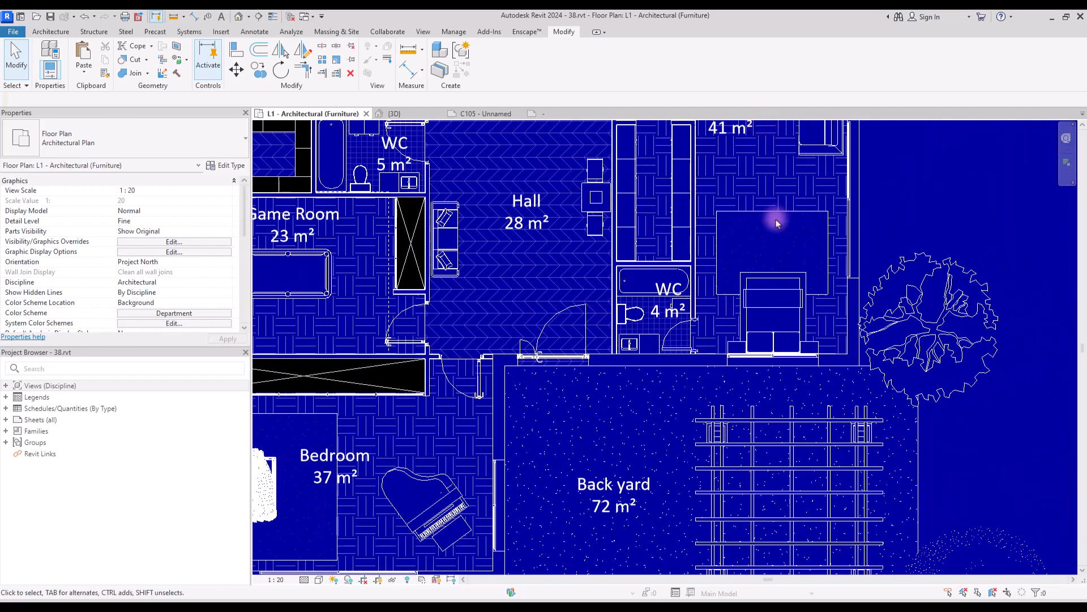
scroll(777, 224, "down", 5)
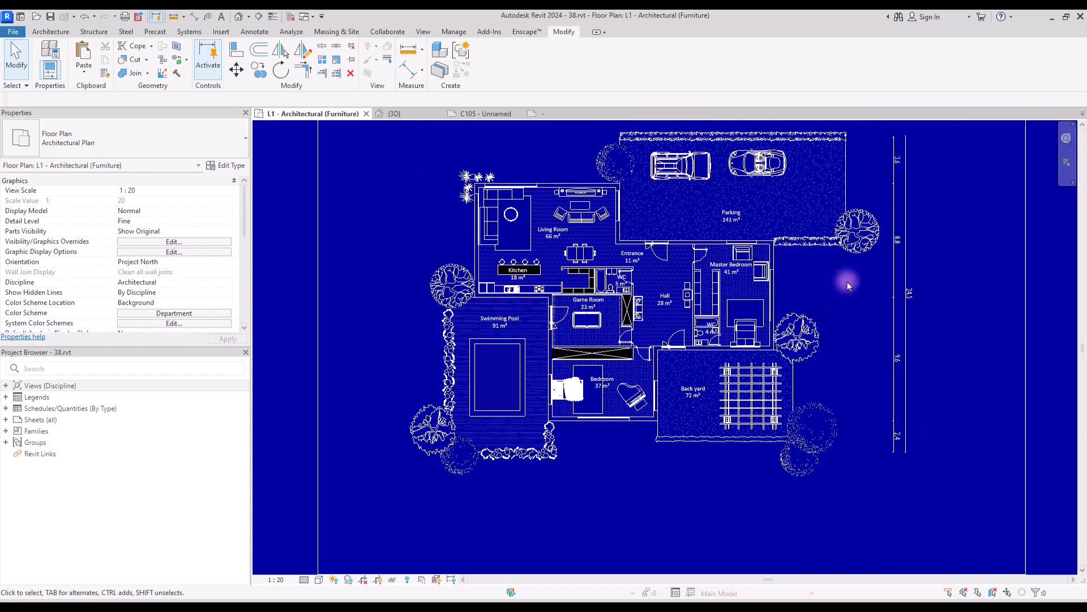
scroll(551, 363, "up", 1)
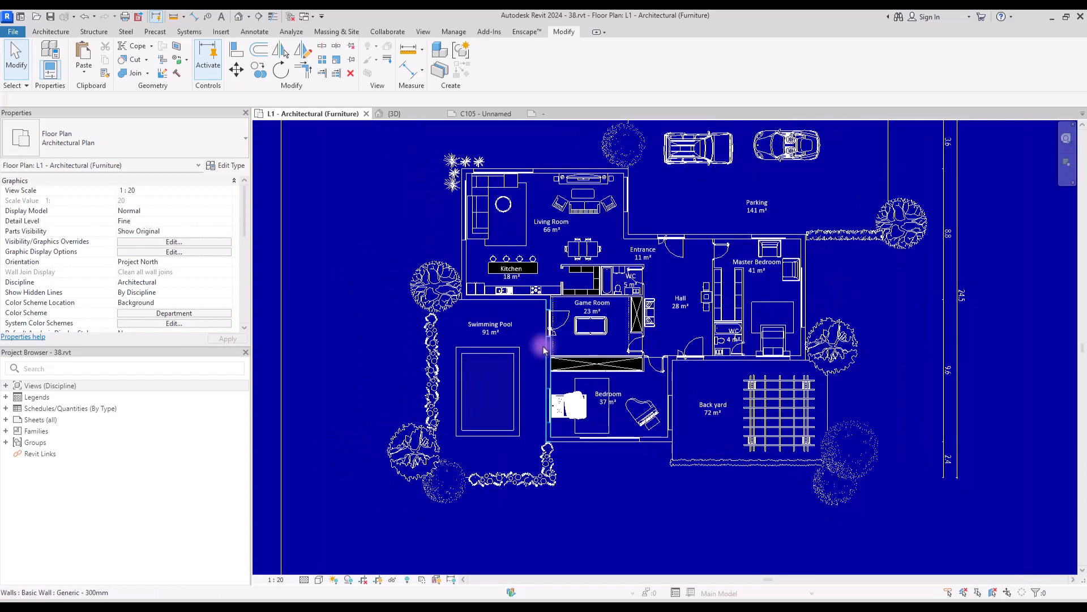
scroll(544, 350, "up", 2)
scroll(601, 243, "up", 3)
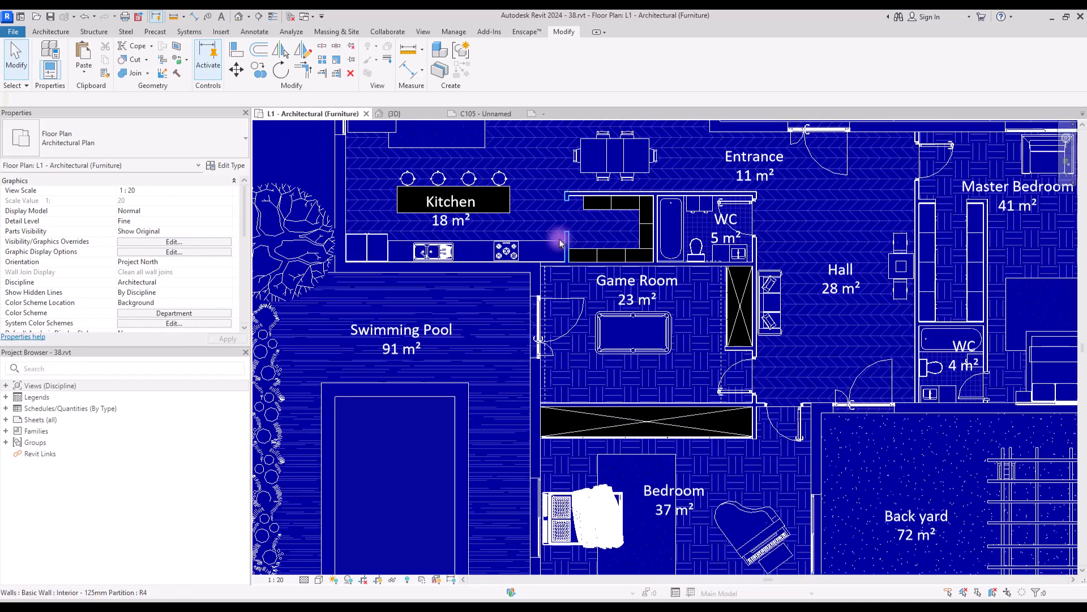
left_click(624, 209)
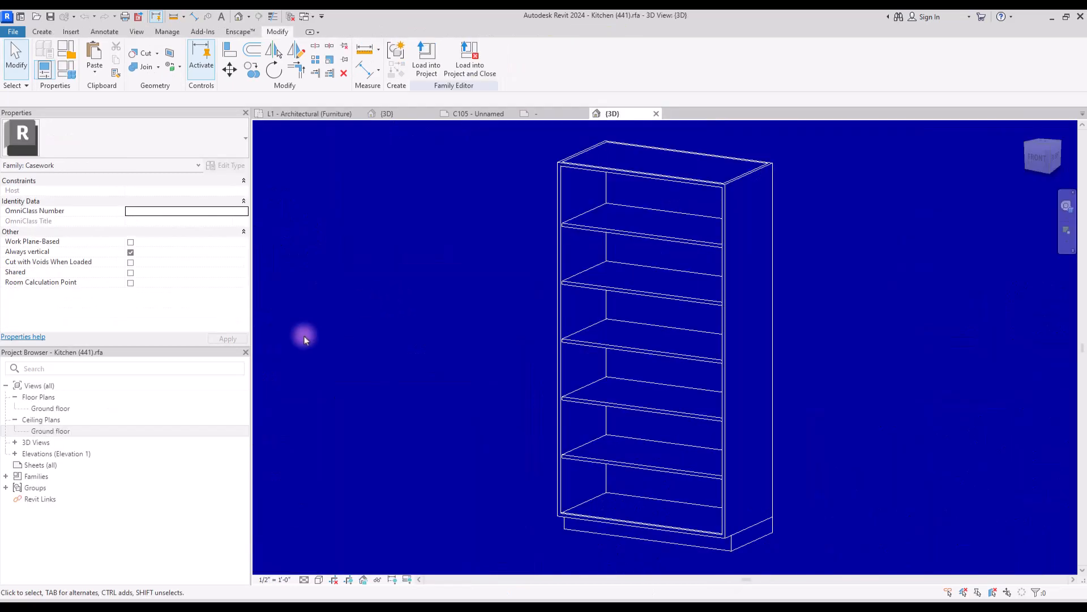
double_click(51, 431)
left_click(606, 366)
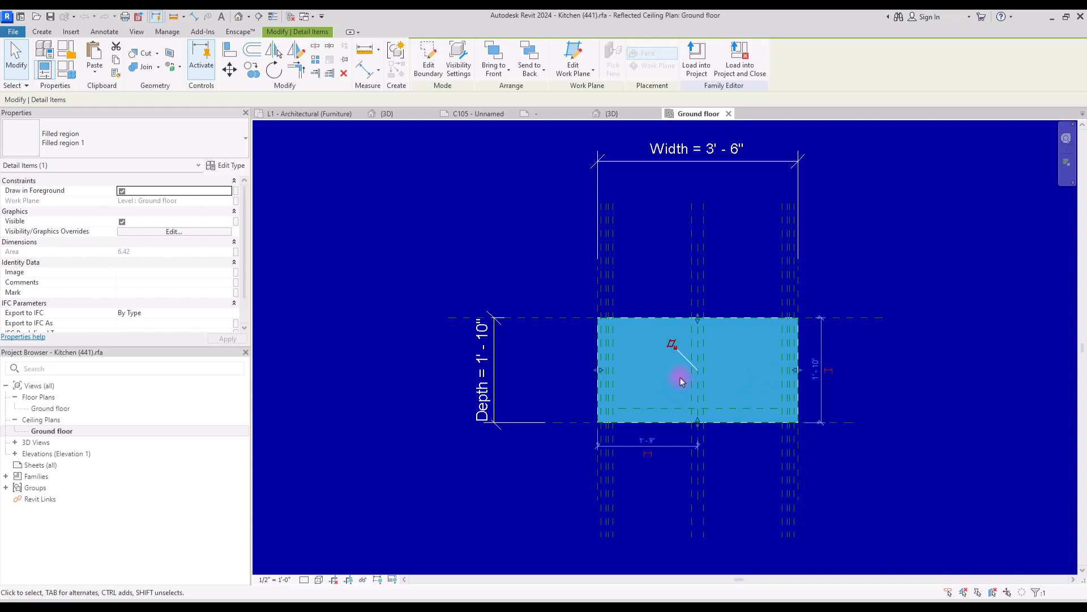
- Set the filled region type's foreground pattern color to Black and its foreground fill pattern to Diagonal Up
left_click(238, 167)
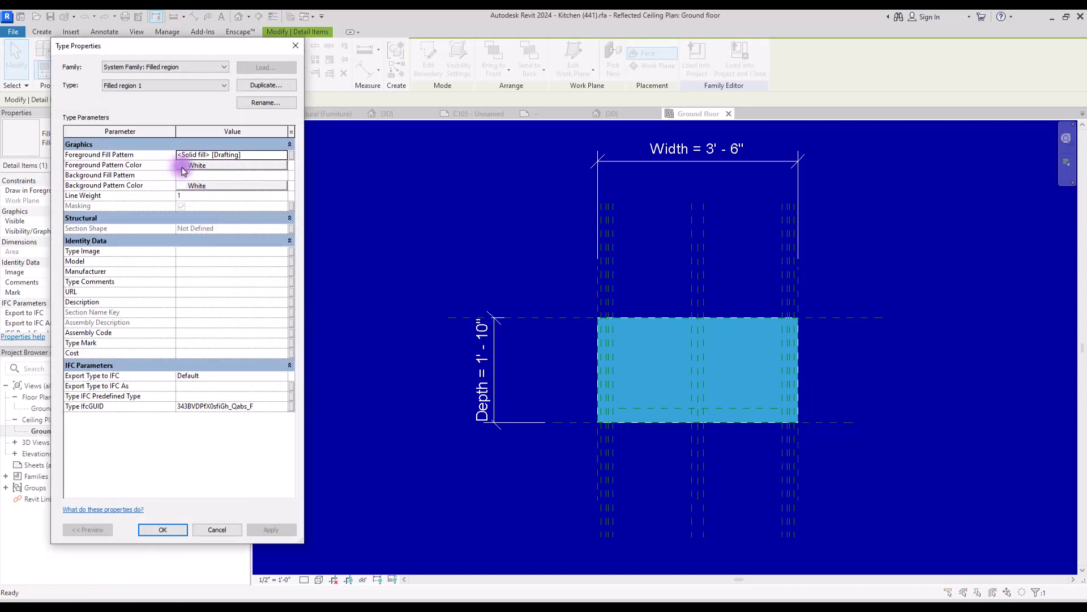
left_click(184, 164)
left_click(60, 276)
left_click(211, 393)
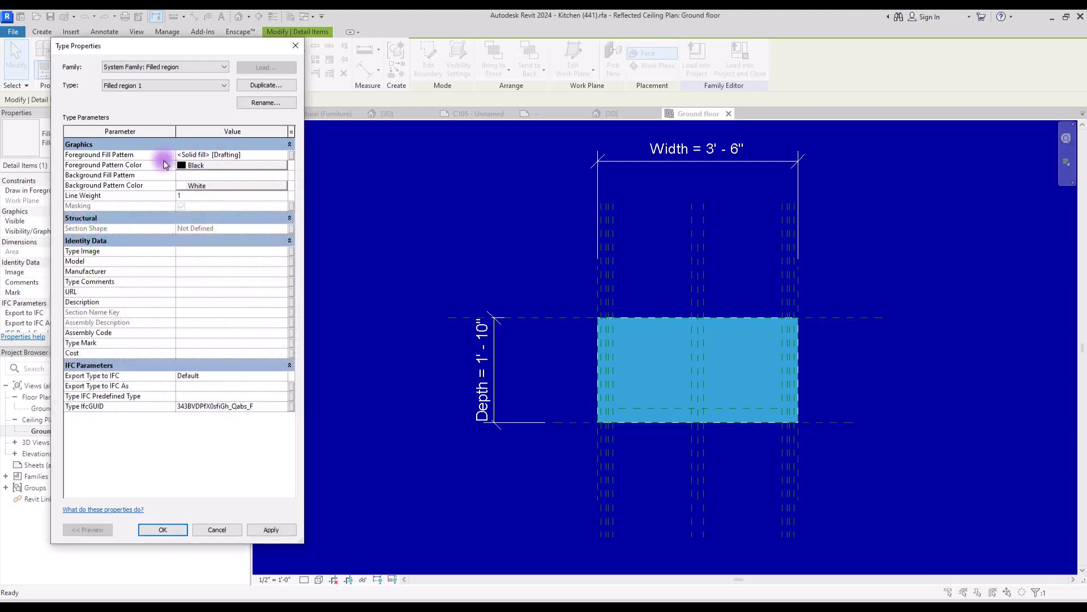
left_click(286, 157)
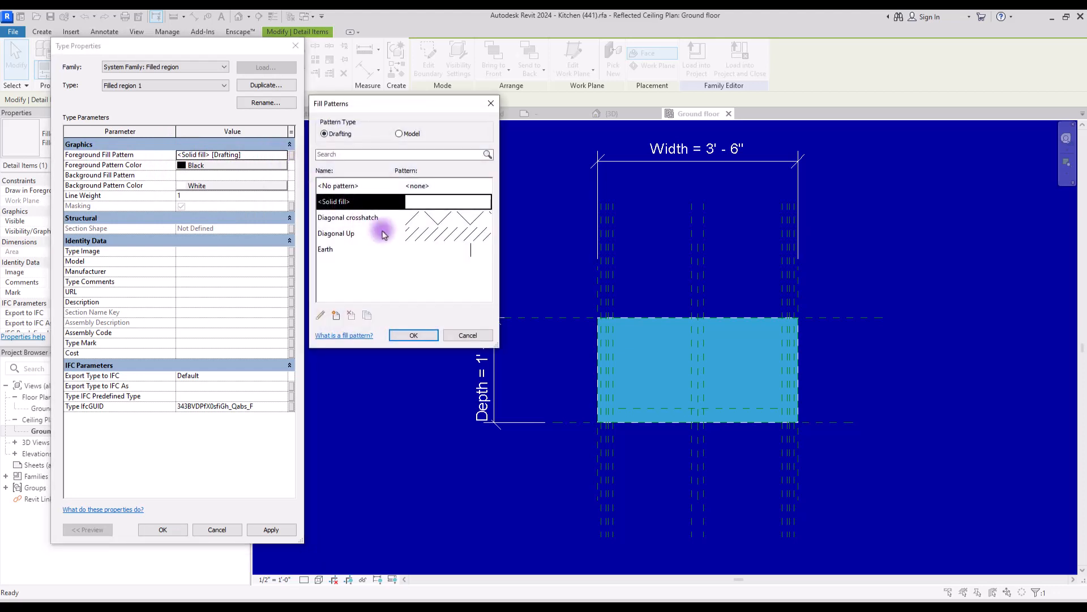
left_click(426, 232)
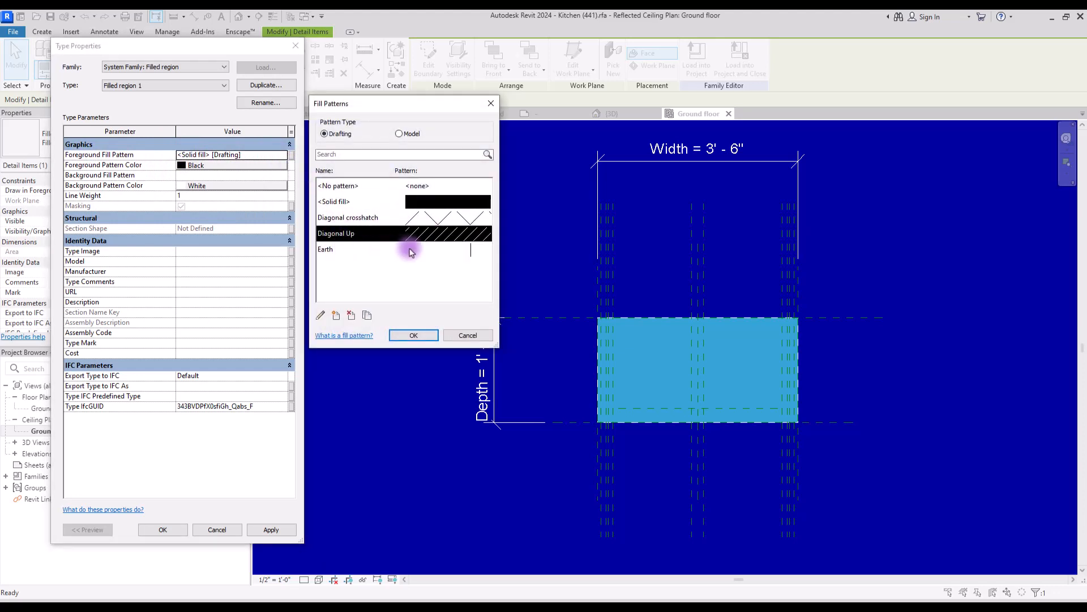
left_click(413, 335)
left_click(164, 530)
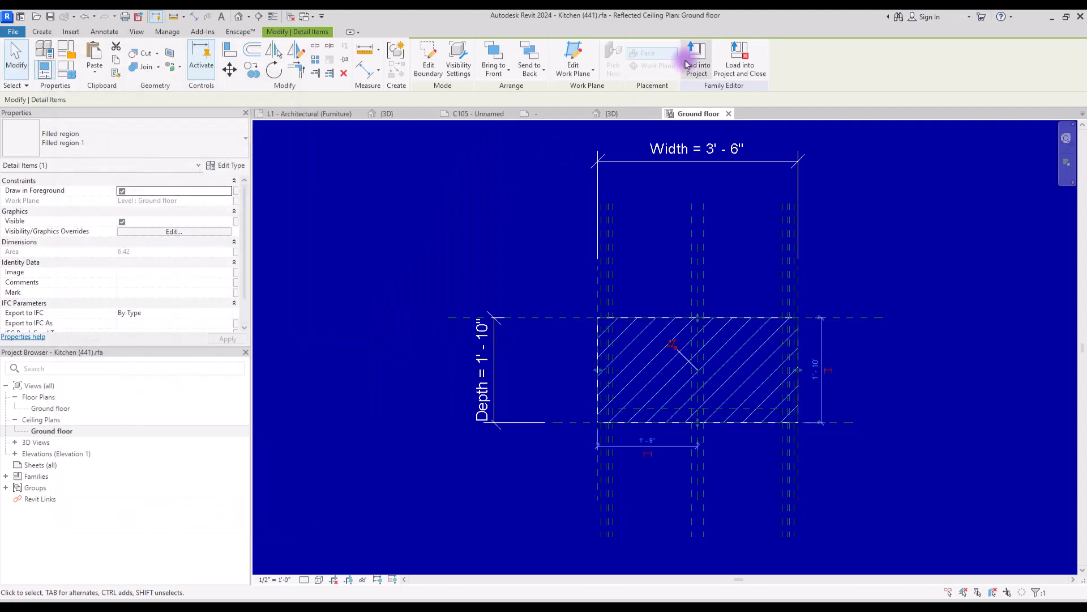
- Load the edited shelving family into the 38.rvt project, replacing its existing version
left_click(696, 60)
left_click(284, 238)
left_click(327, 384)
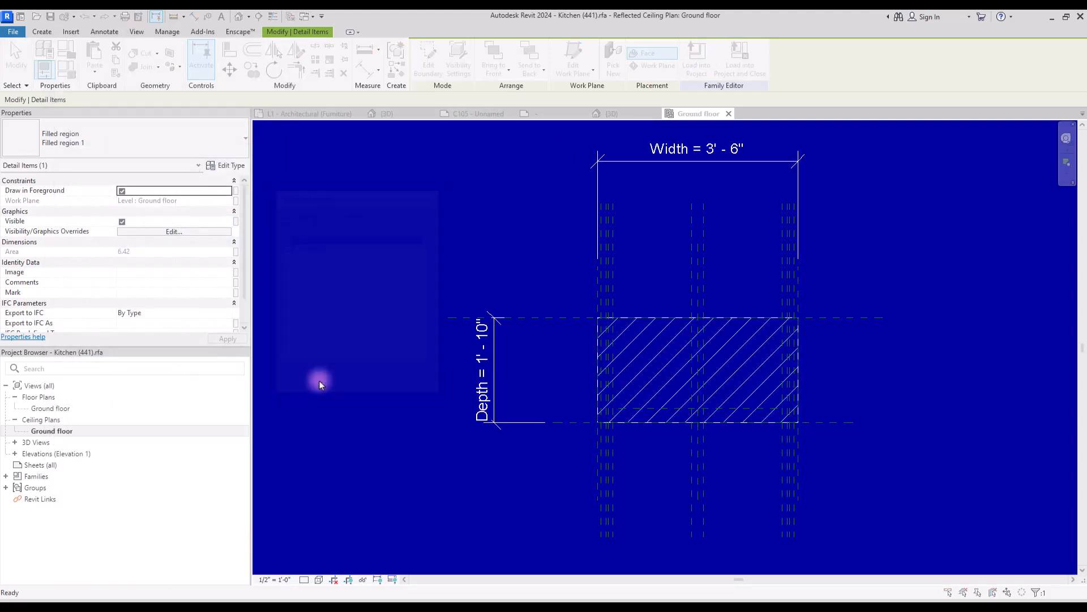
left_click(544, 301)
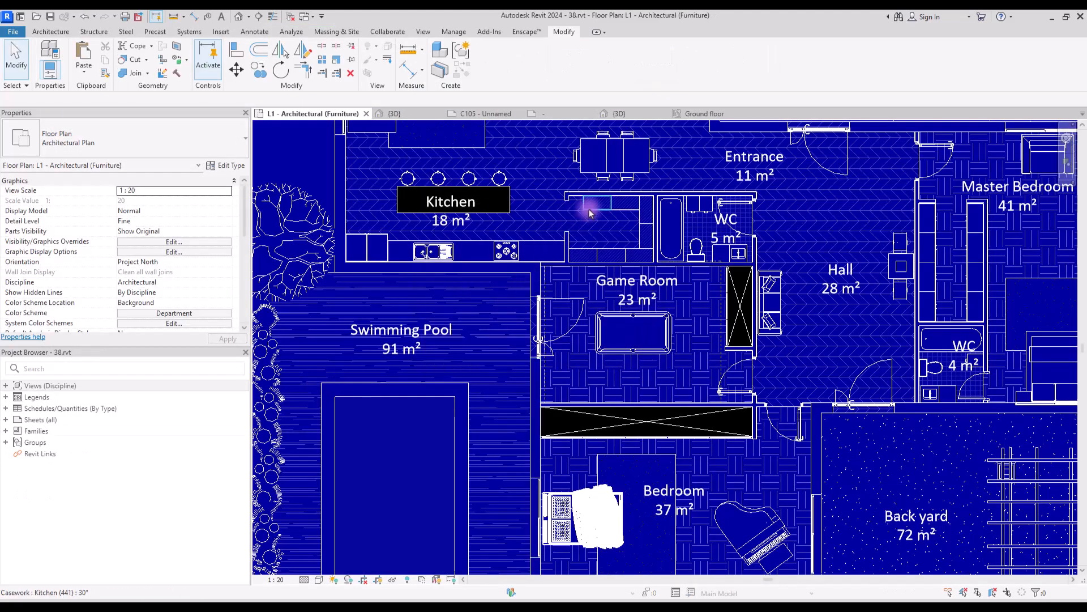
- Open the kitchen table-and-stools family for editing and go to its Ref. Level floor plan
left_click(500, 204)
left_click(503, 70)
left_click(430, 235)
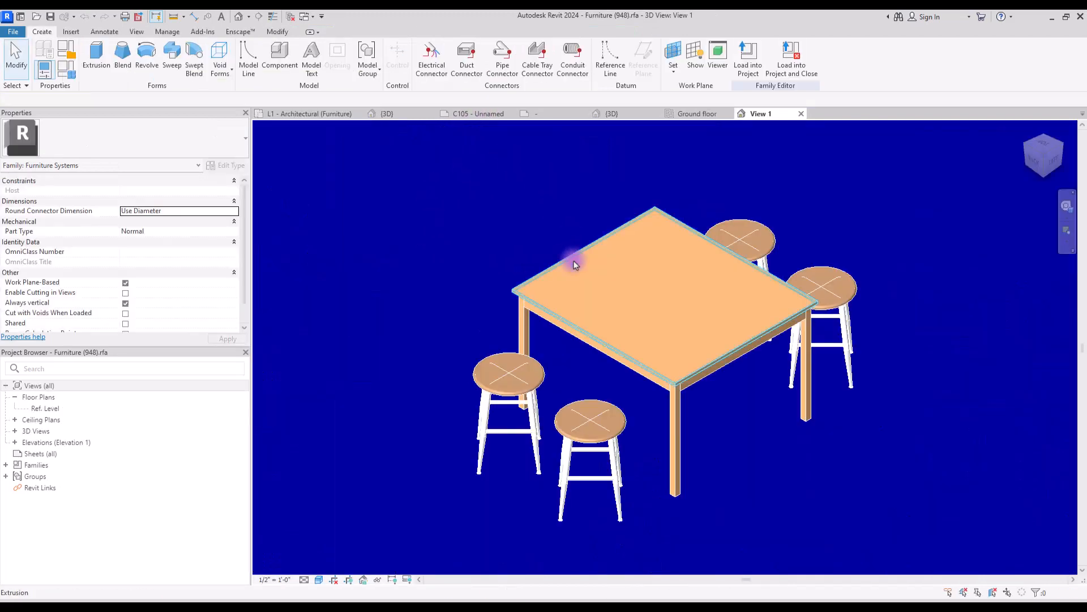
double_click(45, 408)
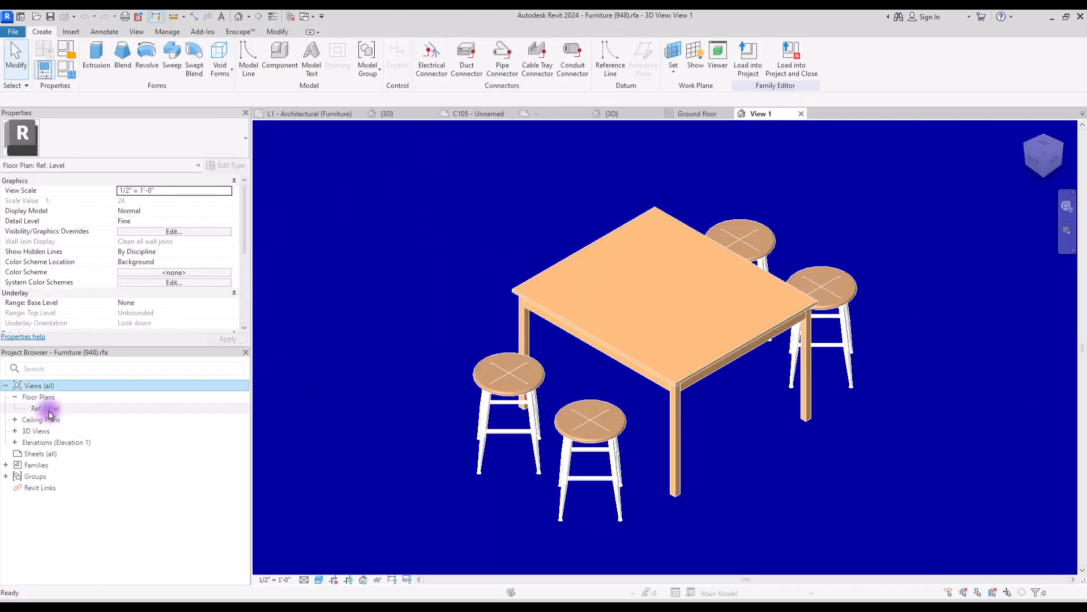
- Give the tabletop's filled region type a Black foreground color and the Wood 4 drafting pattern, then load the family back into the project
left_click(222, 166)
left_click(220, 165)
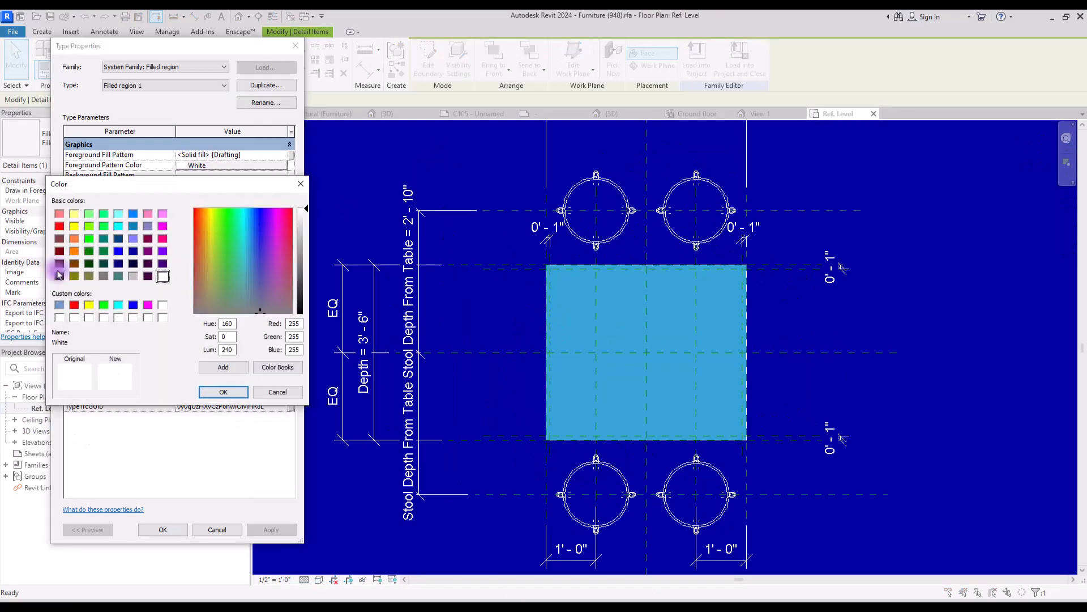
left_click(59, 274)
left_click(237, 391)
left_click(286, 154)
left_click(410, 264)
left_click(413, 335)
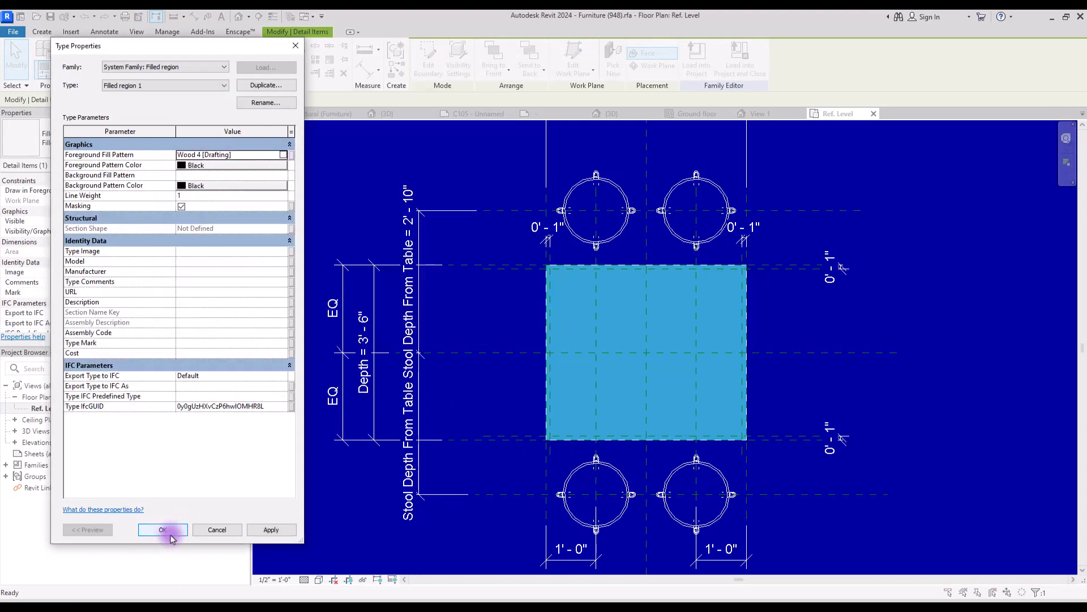
left_click(162, 529)
left_click(426, 56)
left_click(476, 306)
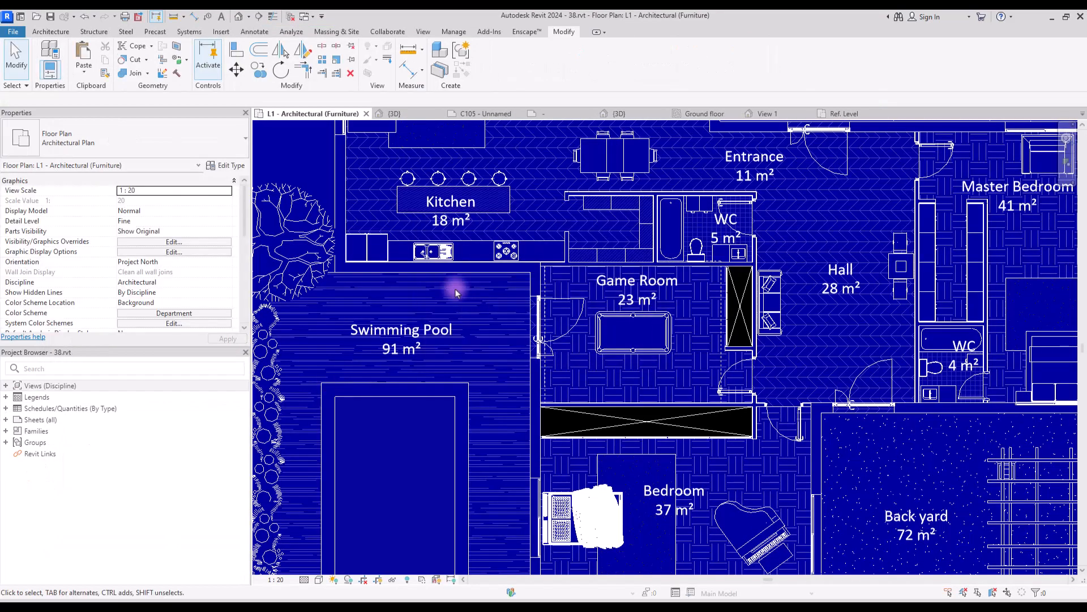
- Set the foreground pattern color of the wardrobe's Diagonal Crosshatch filled region type beside the Game Room to Black
scroll(731, 205, "up", 3)
left_click(730, 205)
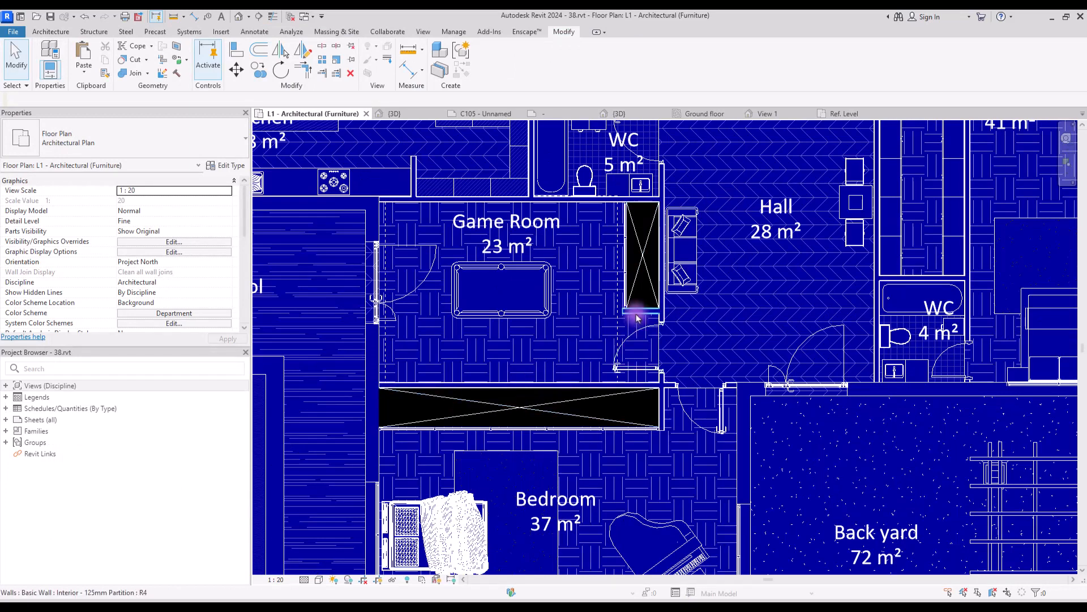
left_click(643, 213)
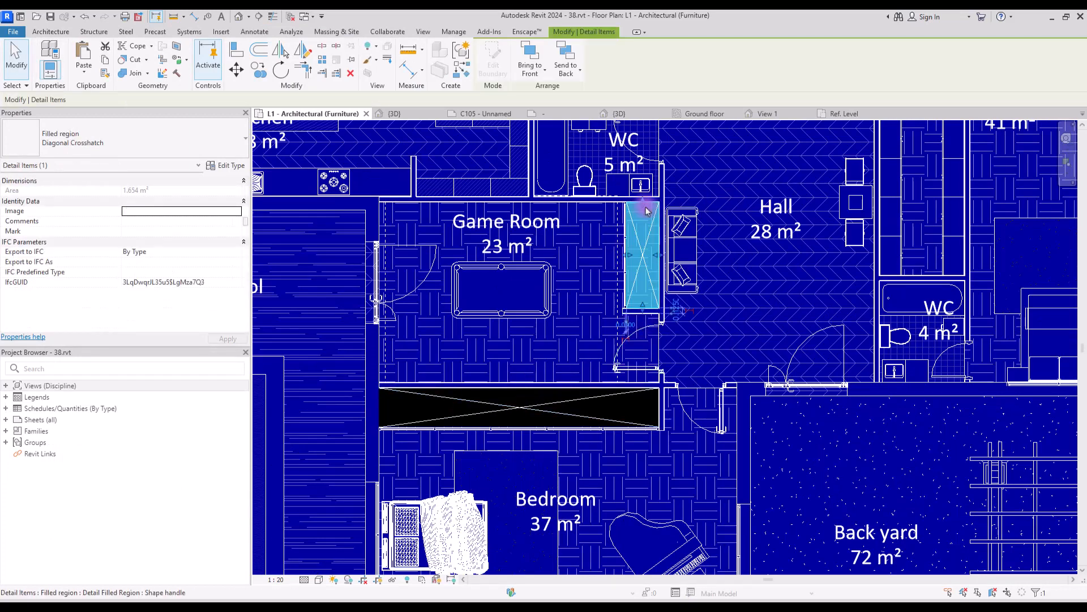
left_click(221, 166)
left_click(186, 168)
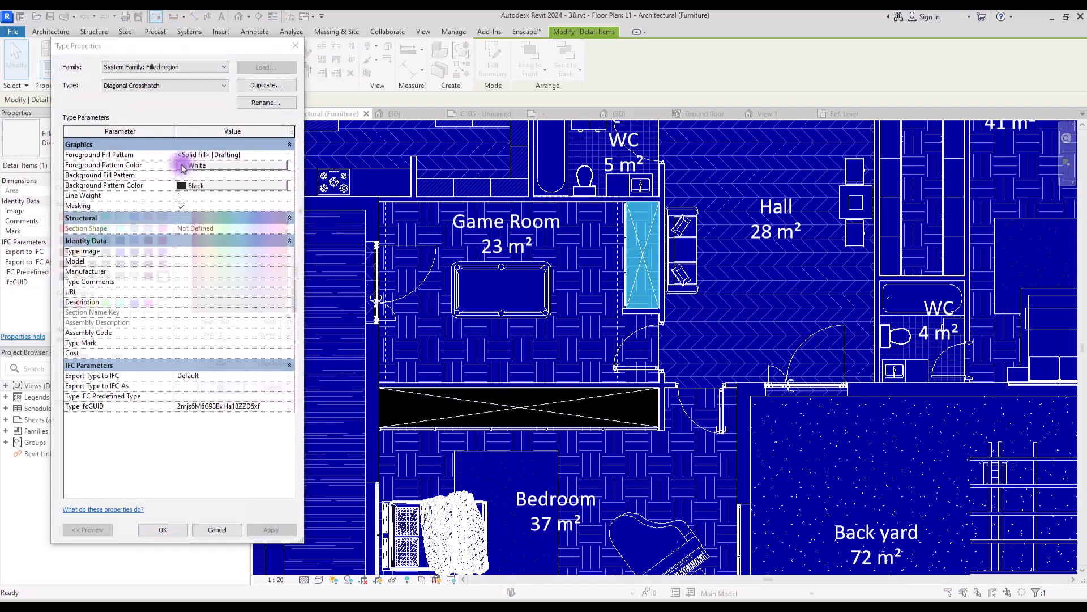
left_click(60, 276)
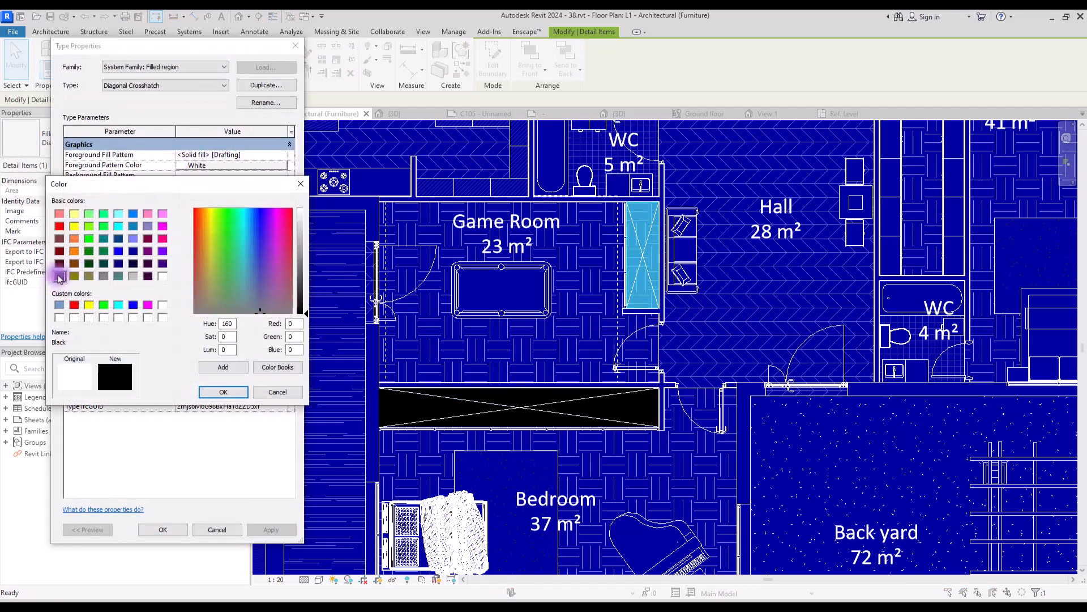
left_click(223, 391)
- Give the Diagonal Crosshatch filled region type the Kunststoff drafting pattern as its foreground fill and apply the change
left_click(282, 154)
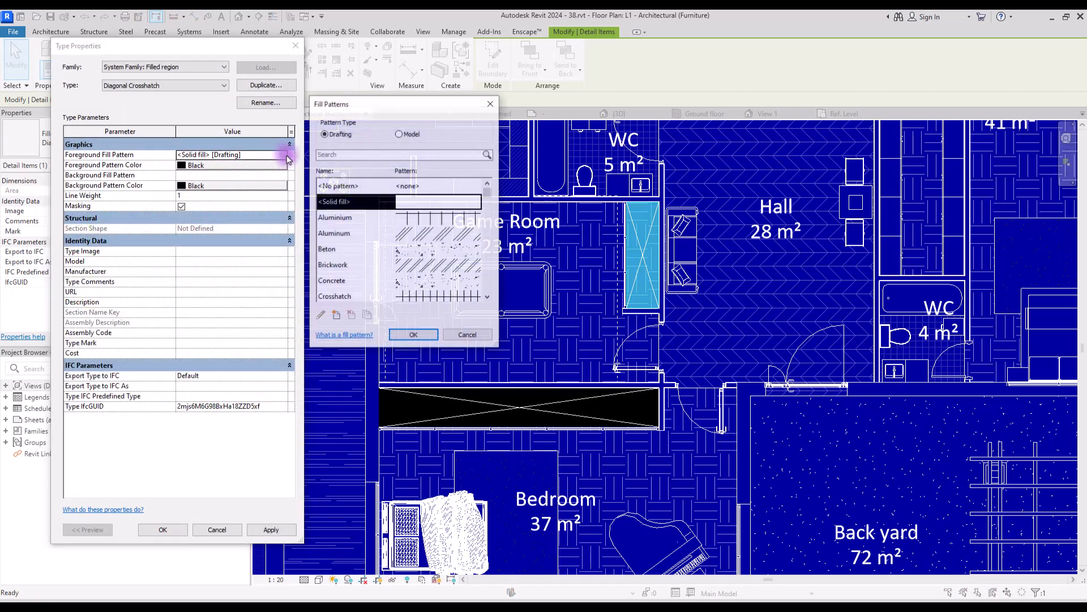
scroll(436, 244, "down", 2)
left_click(430, 246)
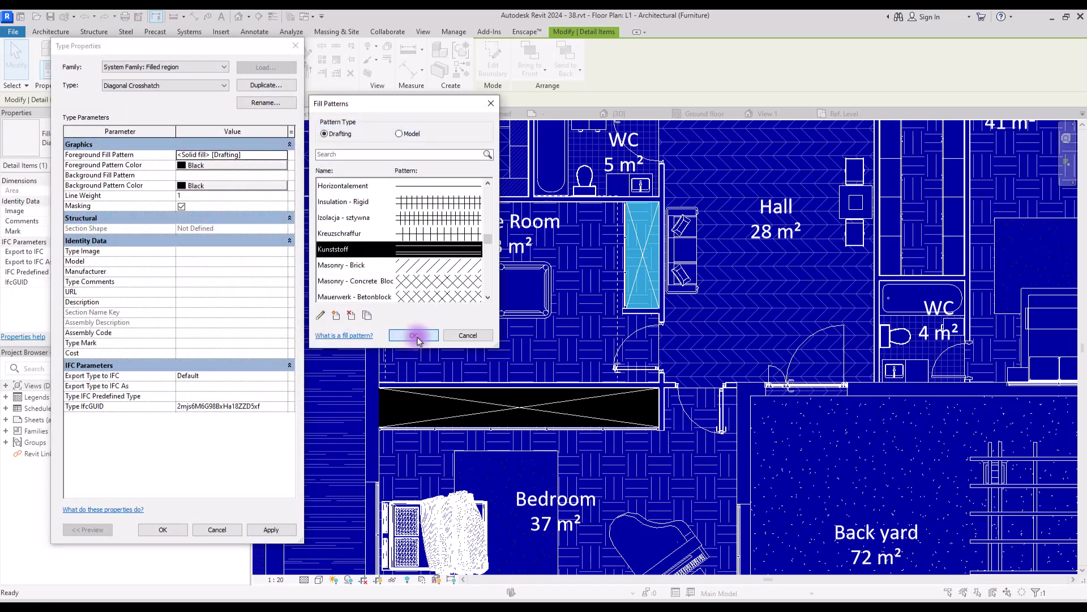
left_click(413, 334)
left_click(267, 530)
left_click(162, 529)
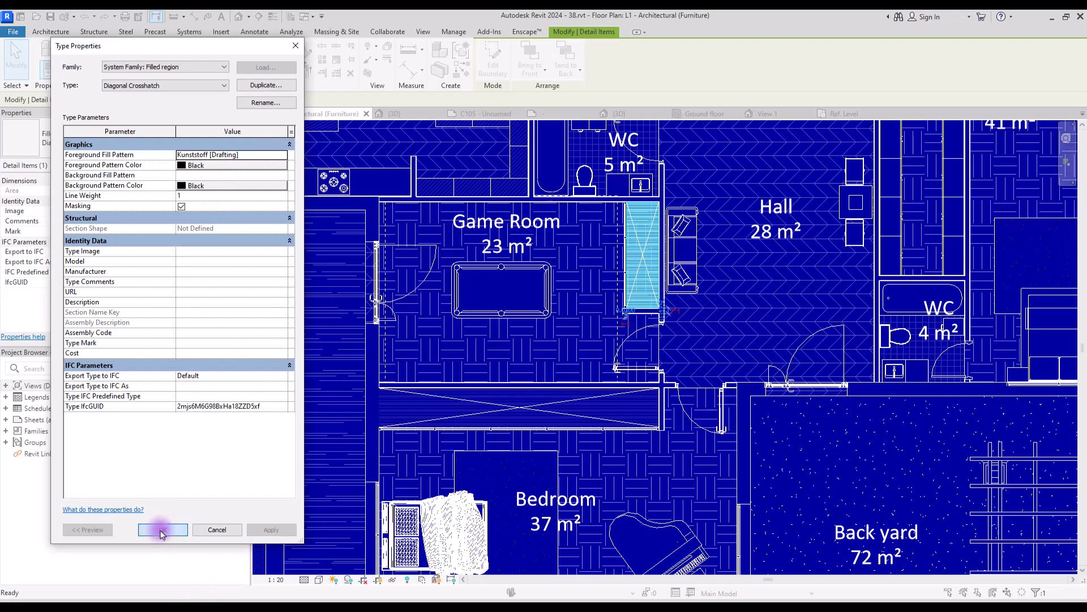
scroll(588, 465, "down", 5)
left_click(587, 465)
scroll(566, 450, "down", 1)
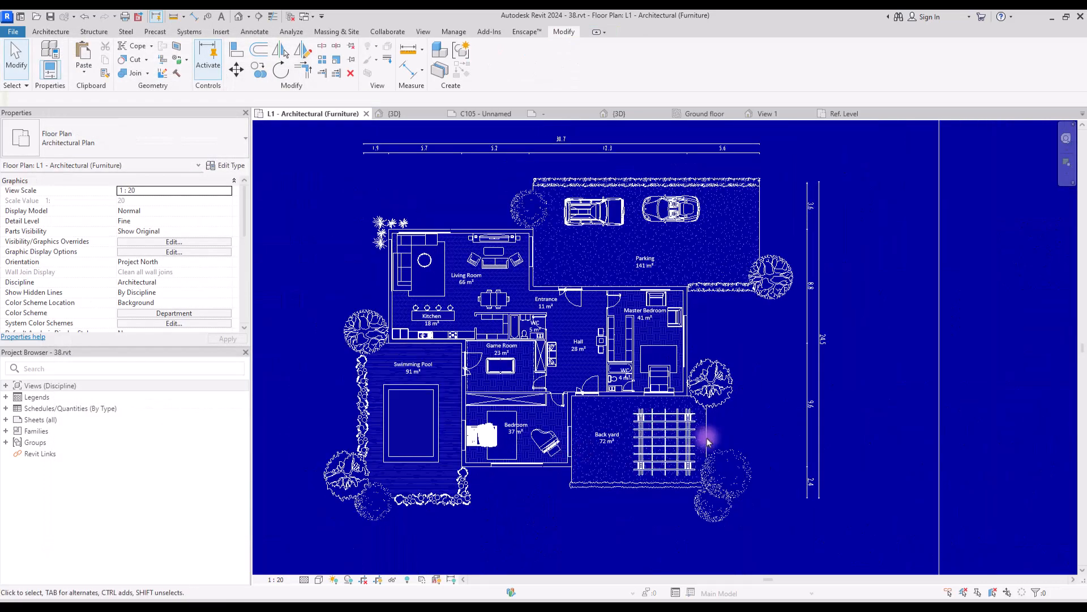
- Inspect the Color parameter in the type properties of the overall linear dimension above the plan
middle_click_drag(757, 357, 757, 390)
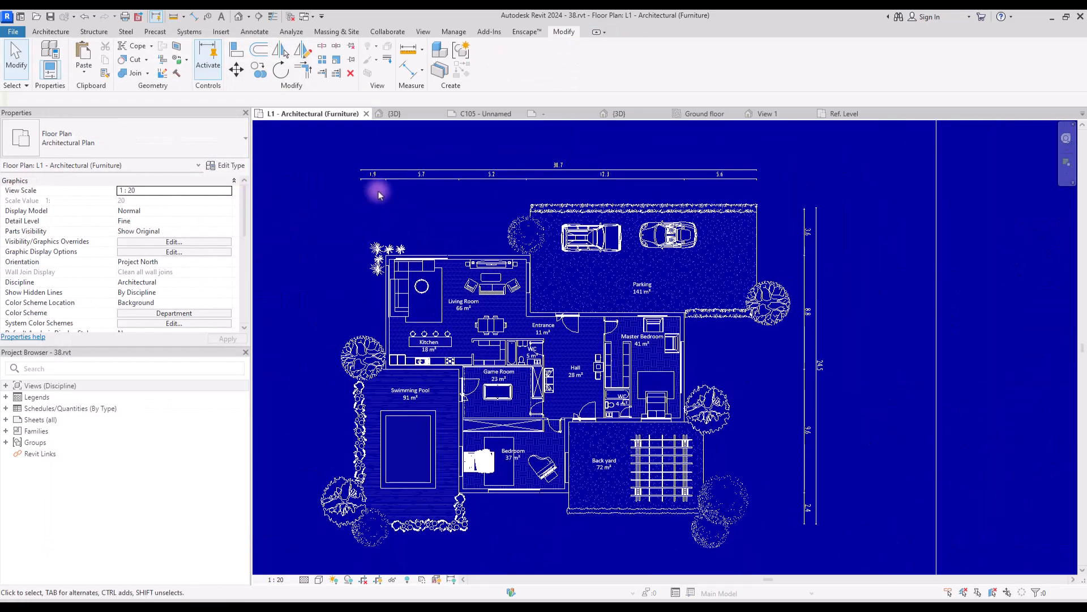
left_click(390, 179)
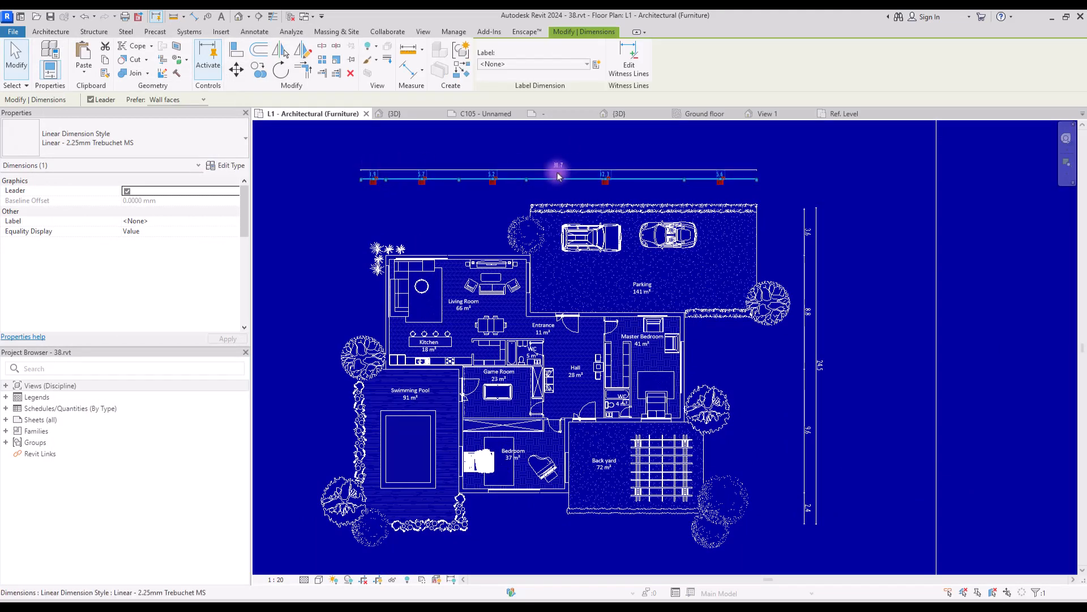
left_click(460, 207)
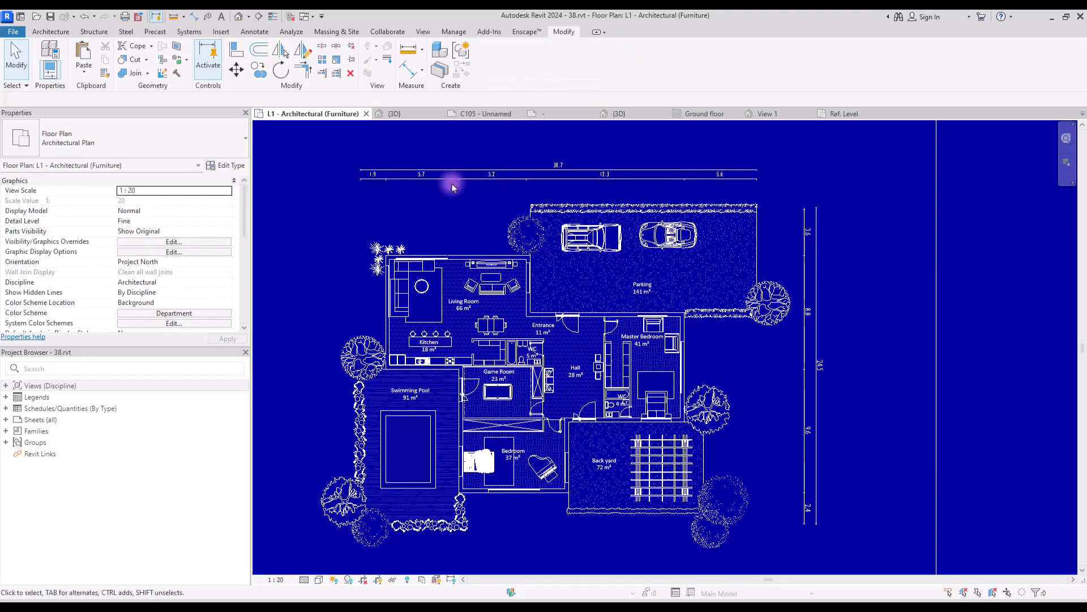
left_click(449, 171)
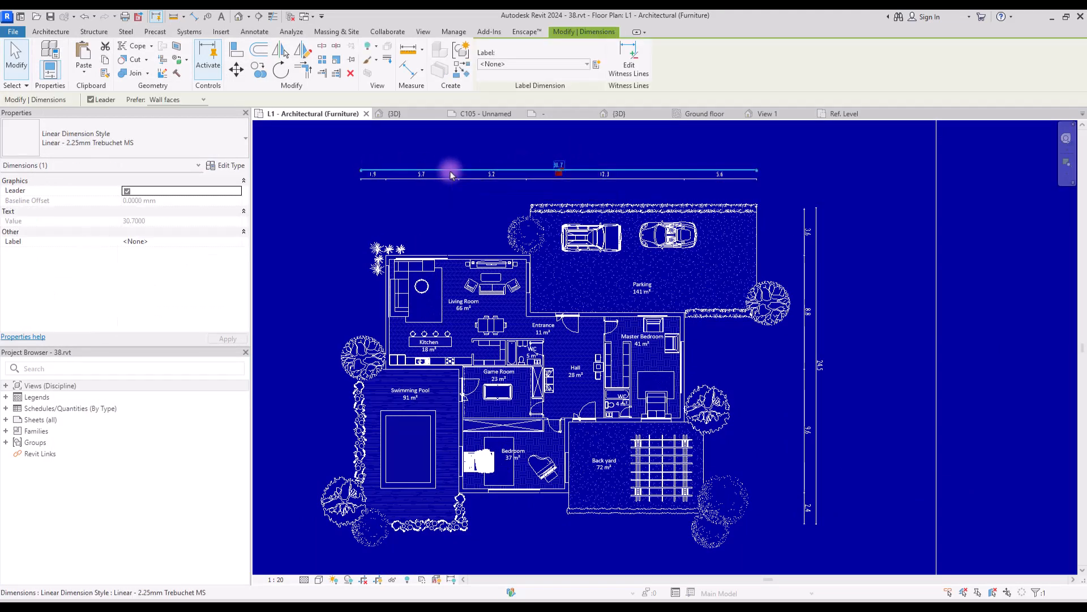
left_click(229, 169)
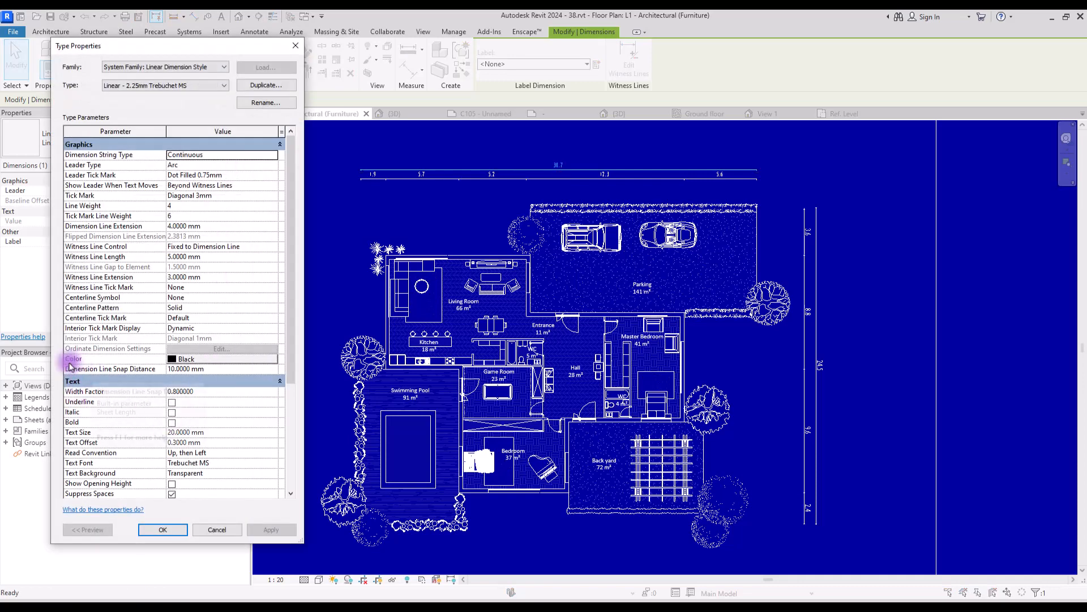
left_click(171, 360)
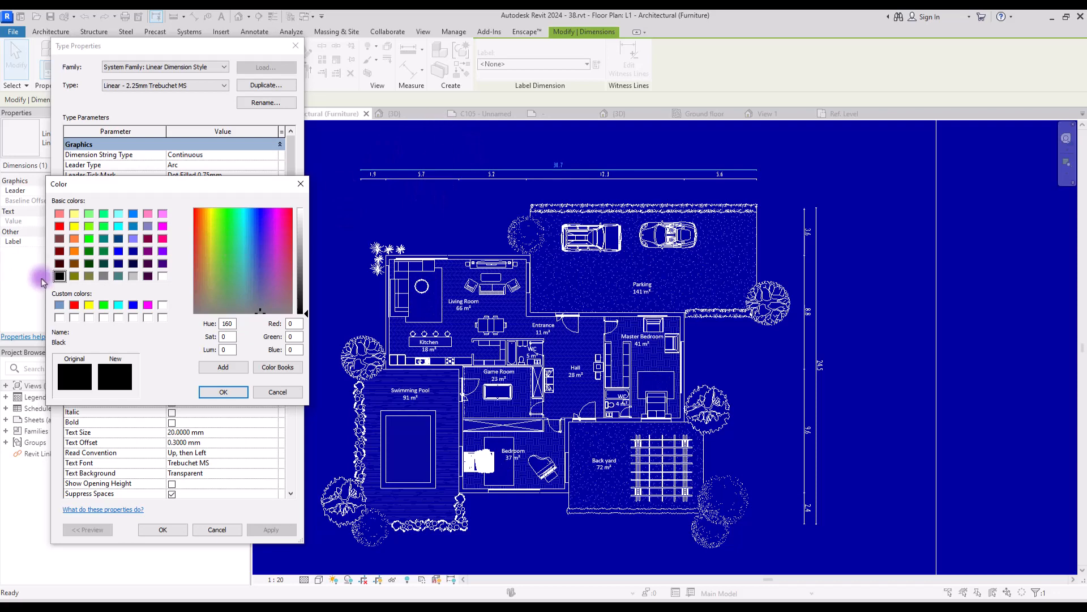
left_click(221, 391)
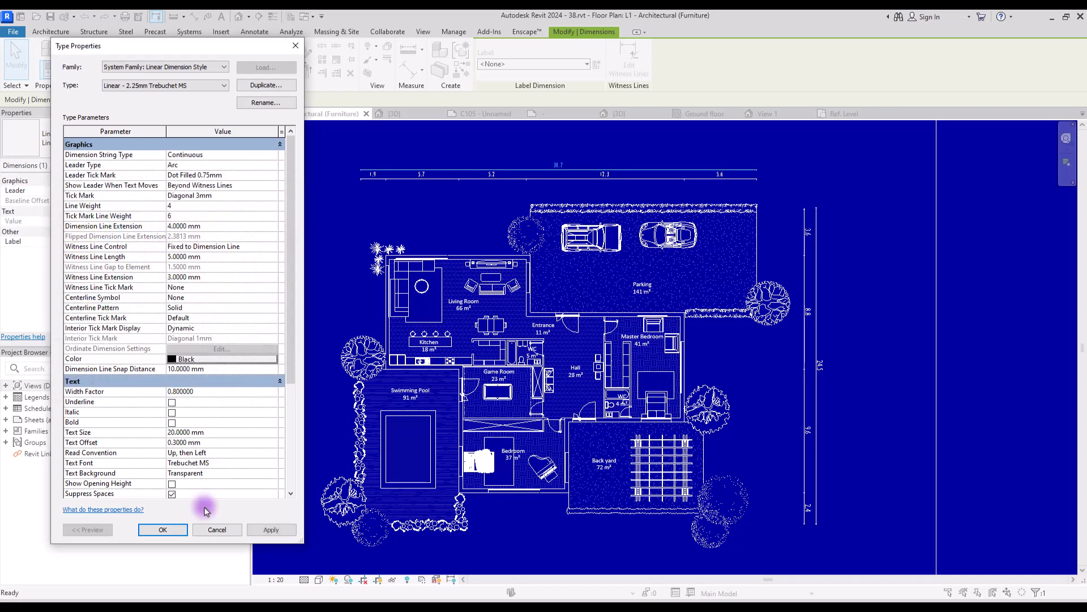
left_click(163, 529)
key("Escape")
scroll(582, 243, "down", 2)
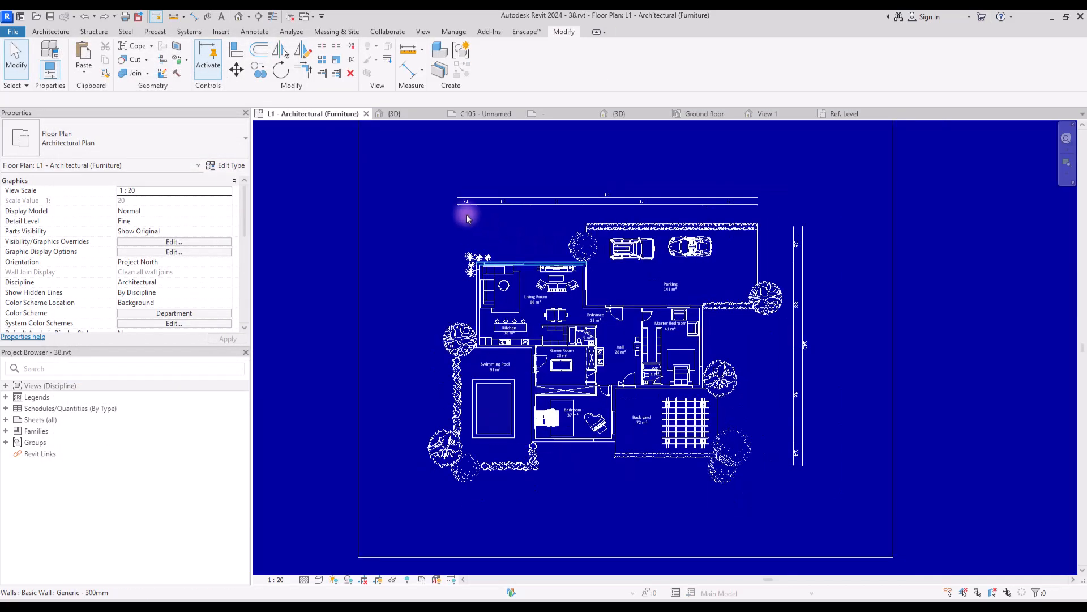
- In the view's visibility/graphic overrides, set the Walls category's cut foreground and background patterns to Solid fill
scroll(458, 206, "up", 5)
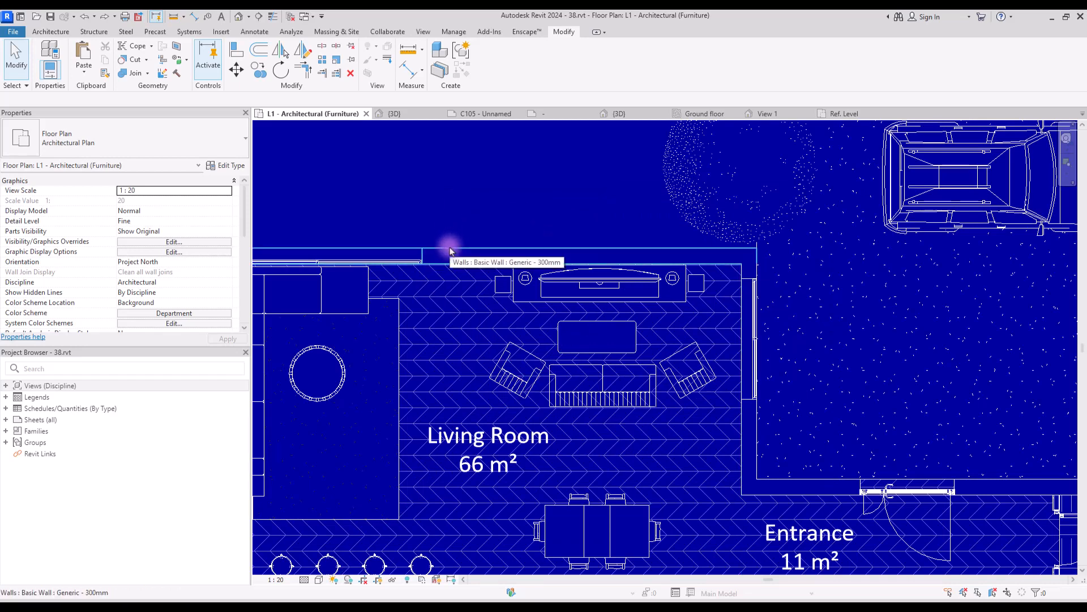
left_click(158, 251)
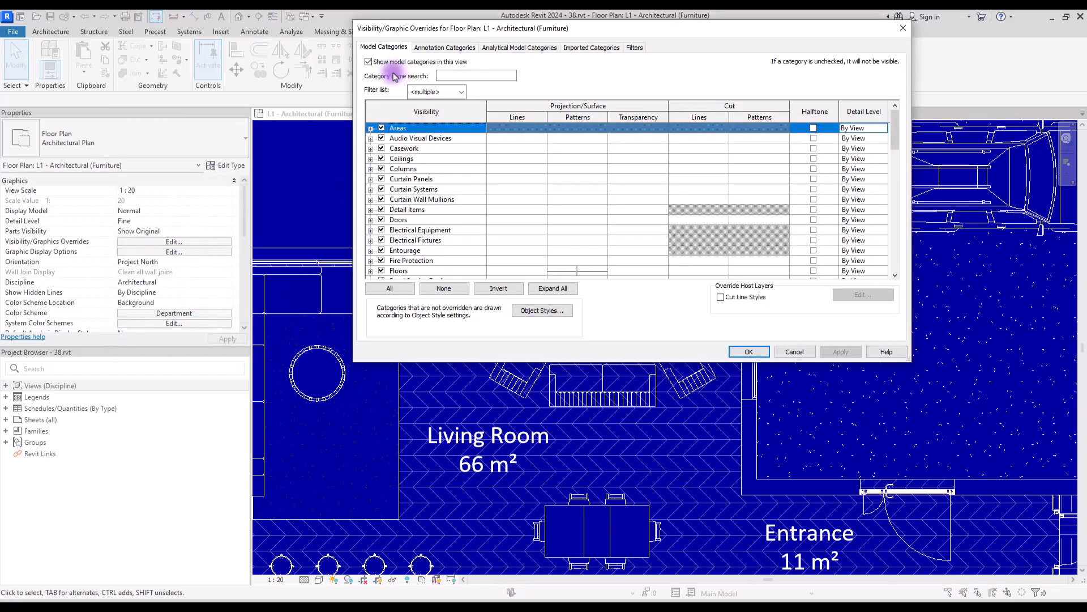
left_click_drag(895, 130, 895, 249)
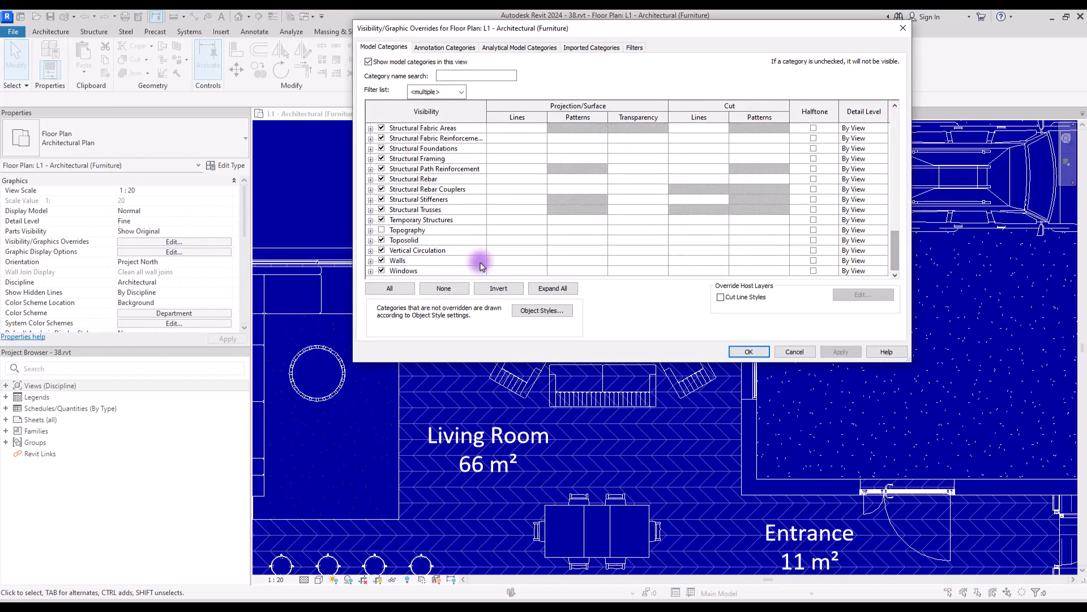
left_click(422, 260)
left_click(371, 261)
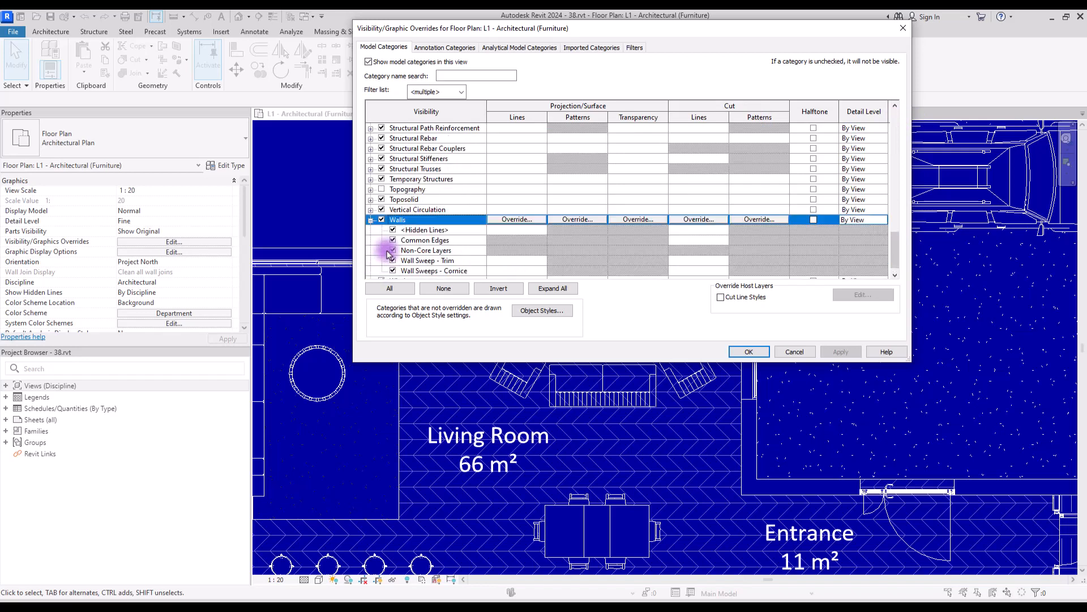
left_click(447, 271, "shift")
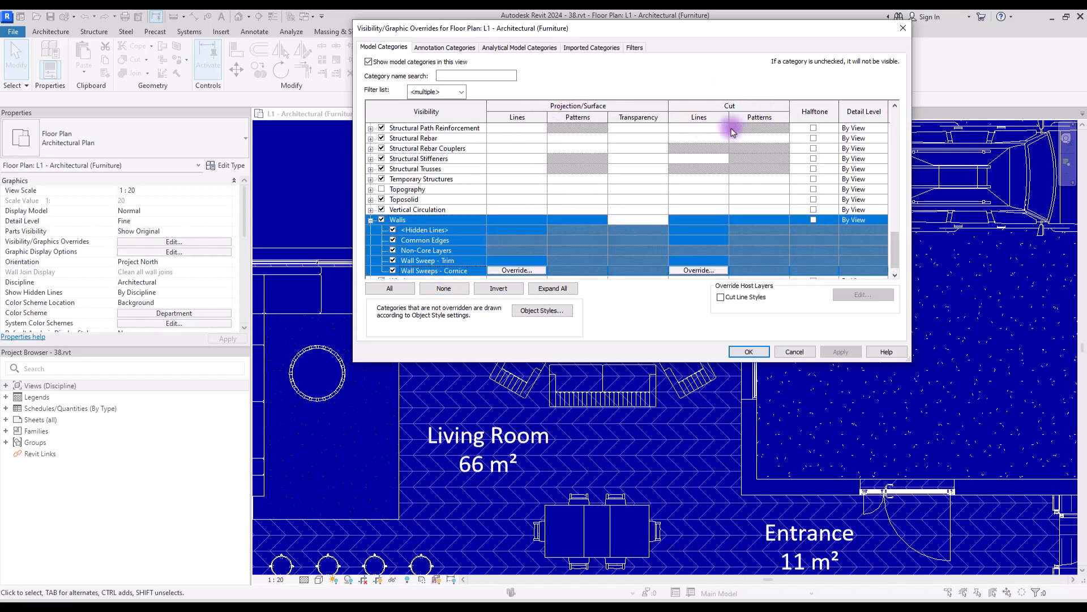
left_click(775, 221)
left_click(774, 220)
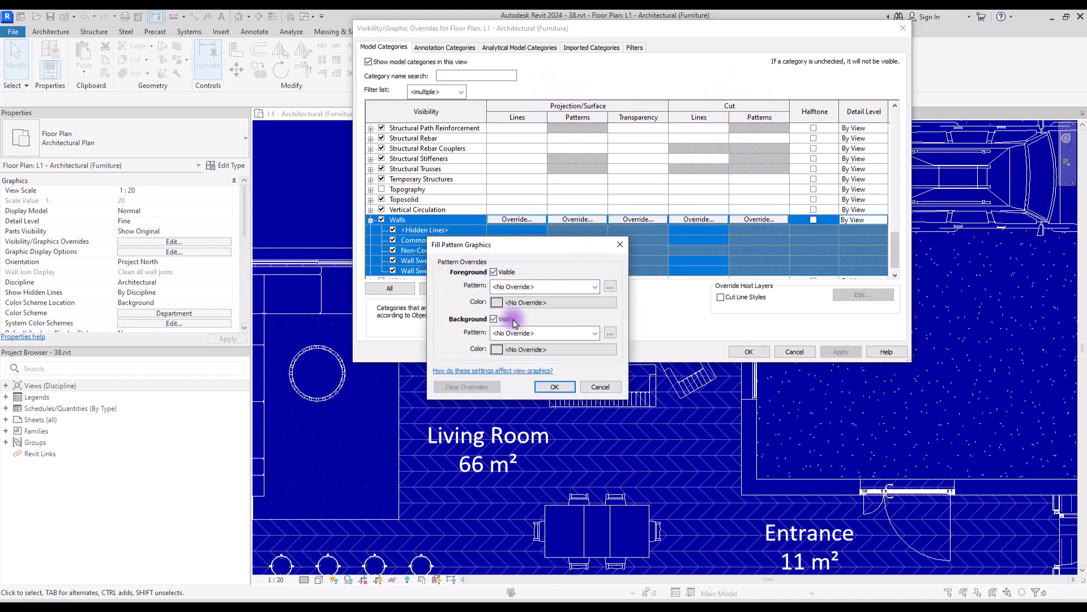
left_click(596, 287)
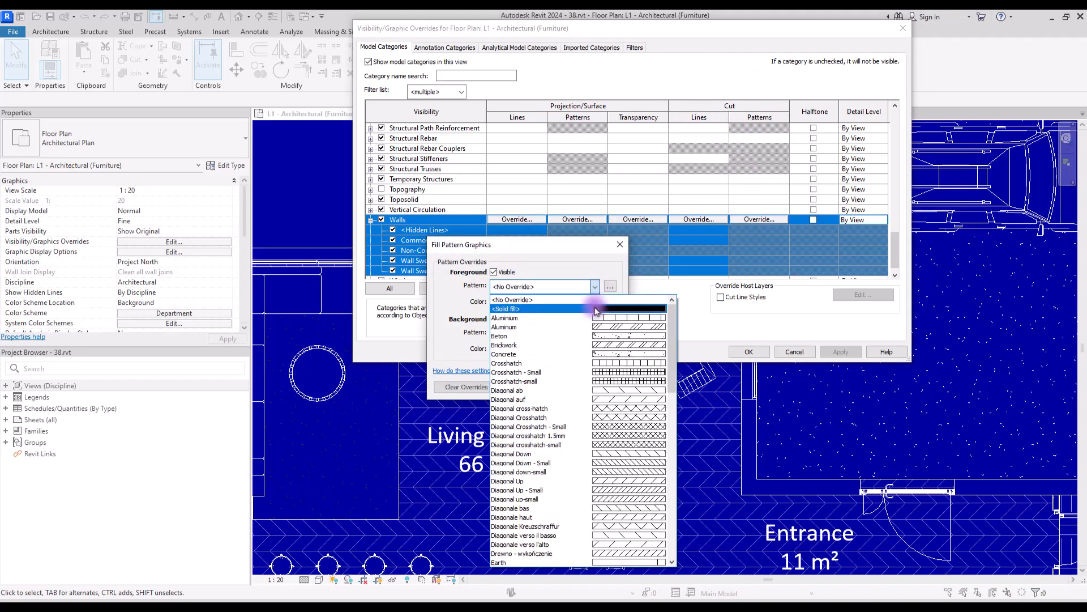
left_click(594, 309)
left_click(596, 333)
scroll(598, 338, "up", 2)
left_click(583, 347)
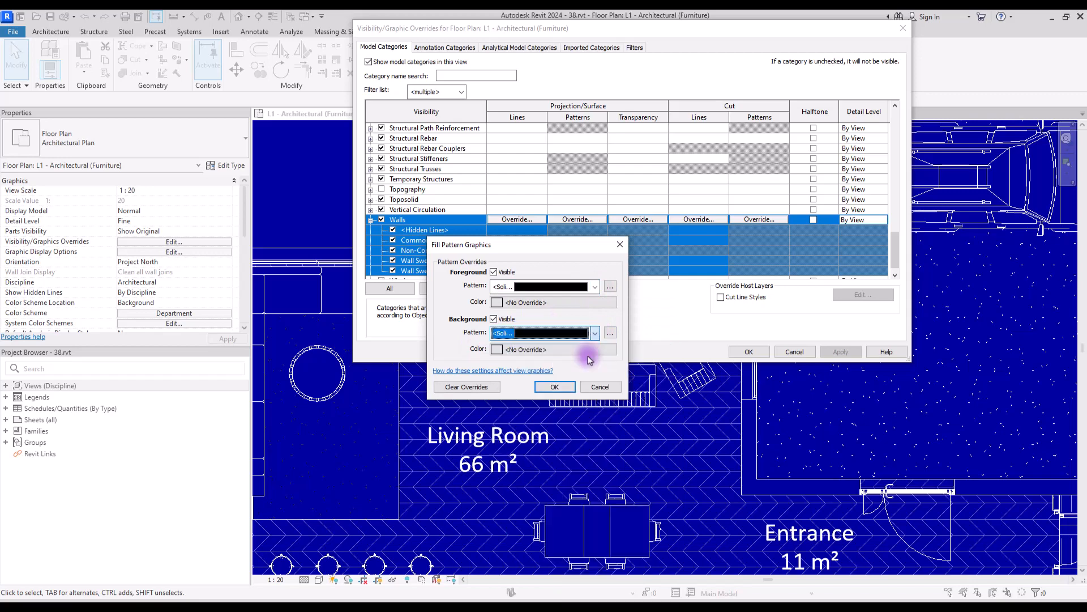
- Set the Walls cut pattern's foreground and background colors to White and apply the overrides to the floor plan
left_click(497, 302)
left_click(513, 303)
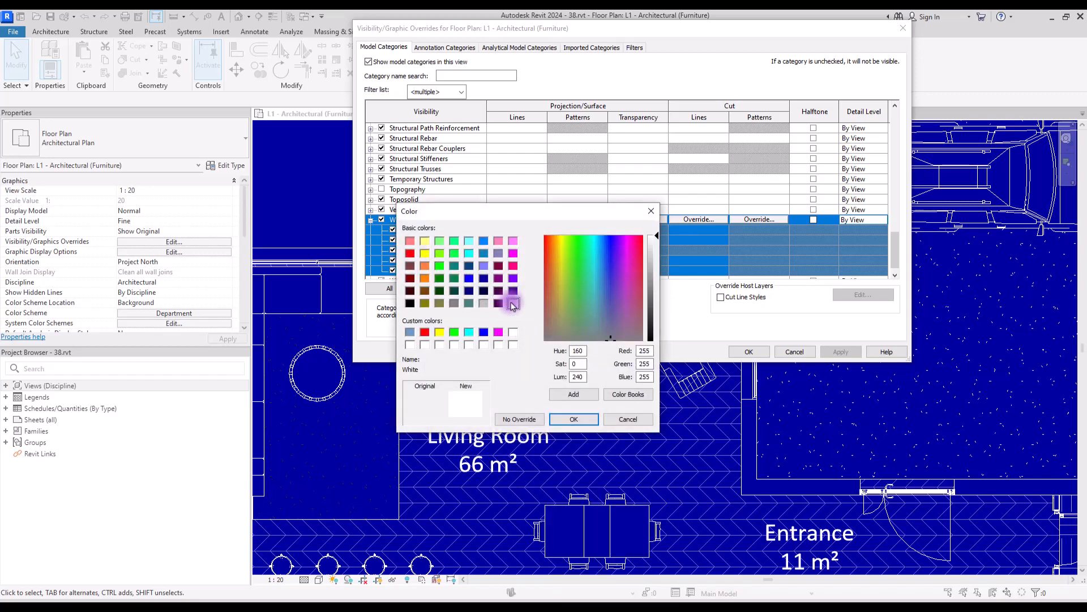
left_click(573, 419)
left_click(502, 349)
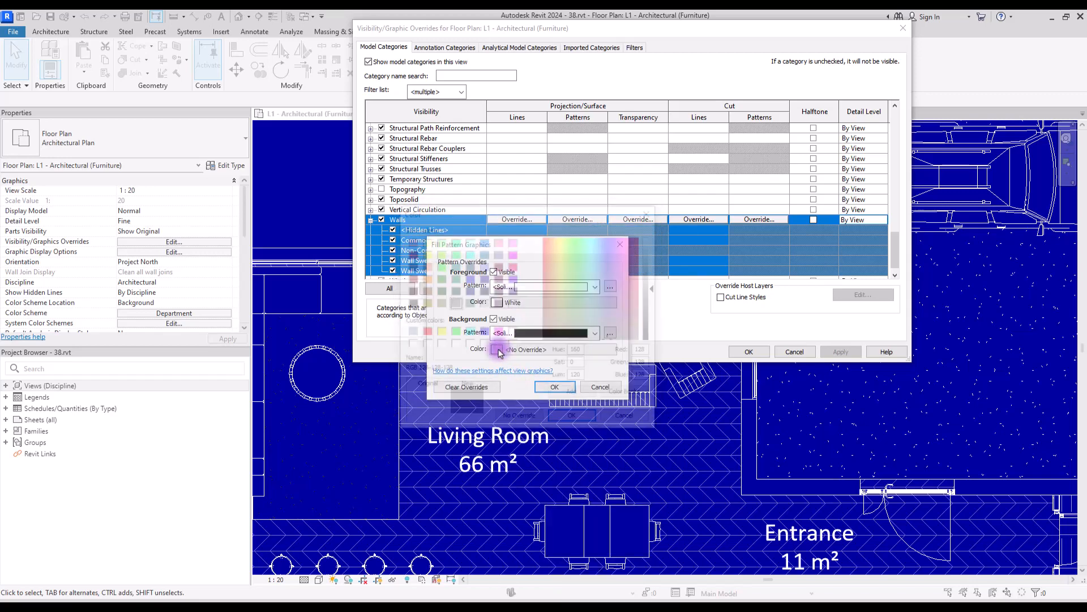
left_click(513, 303)
left_click(574, 420)
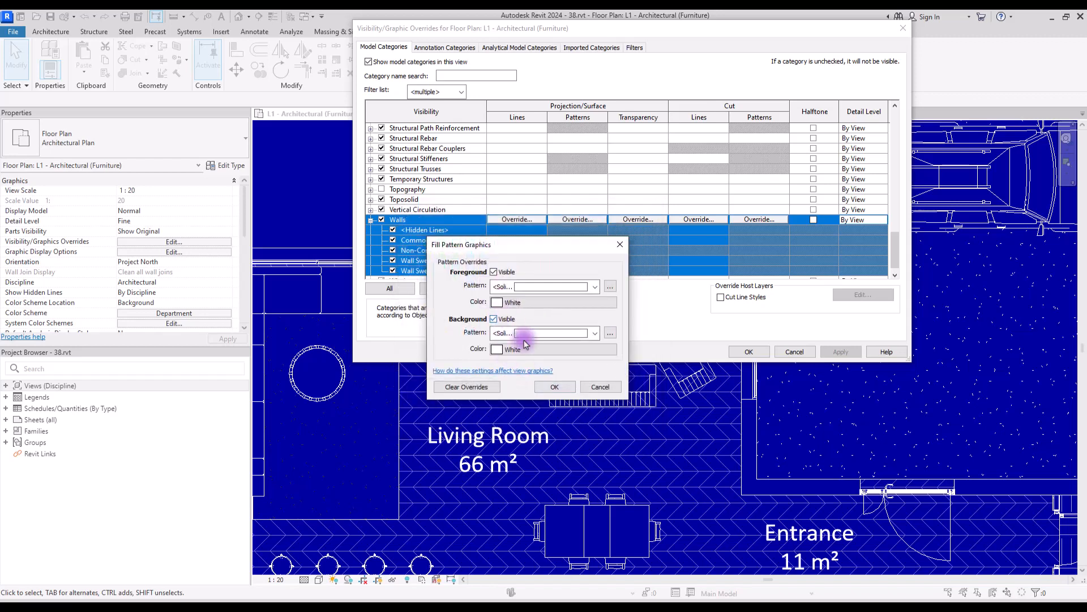
left_click(555, 388)
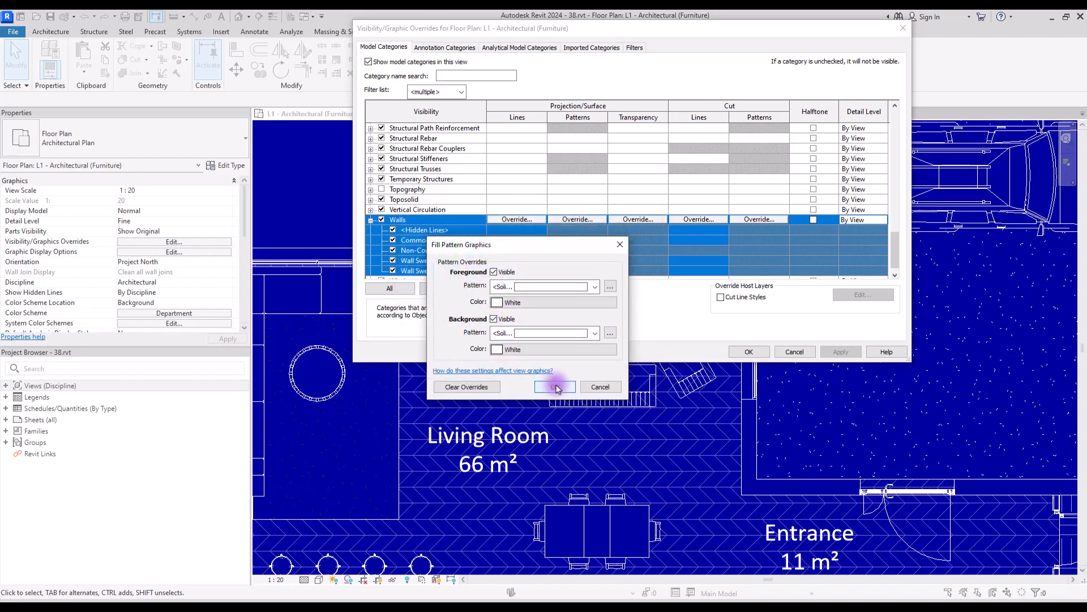
left_click(842, 351)
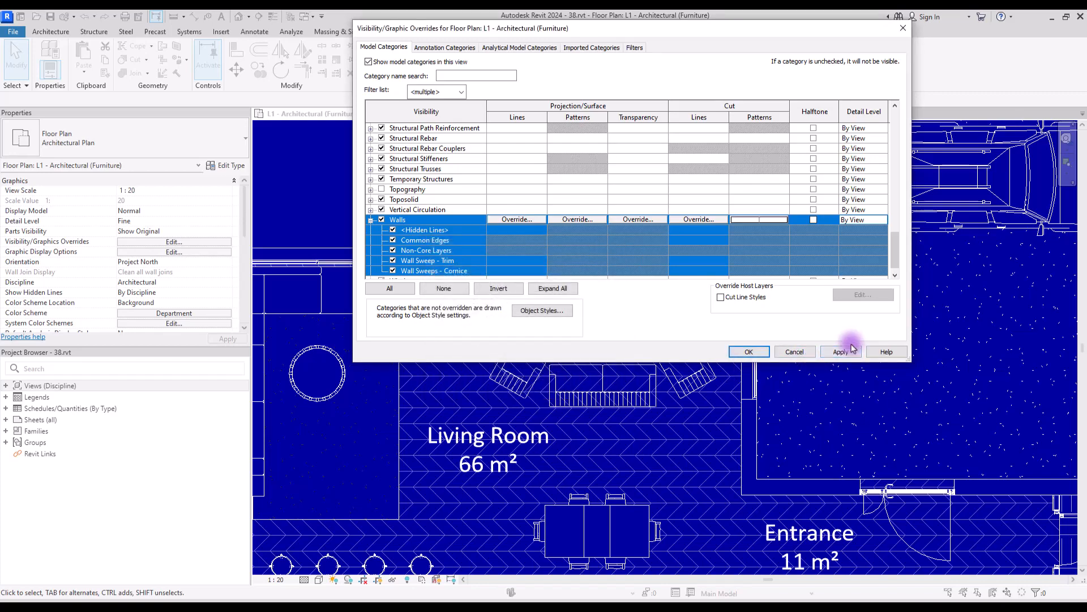
left_click(750, 352)
scroll(577, 210, "down", 5)
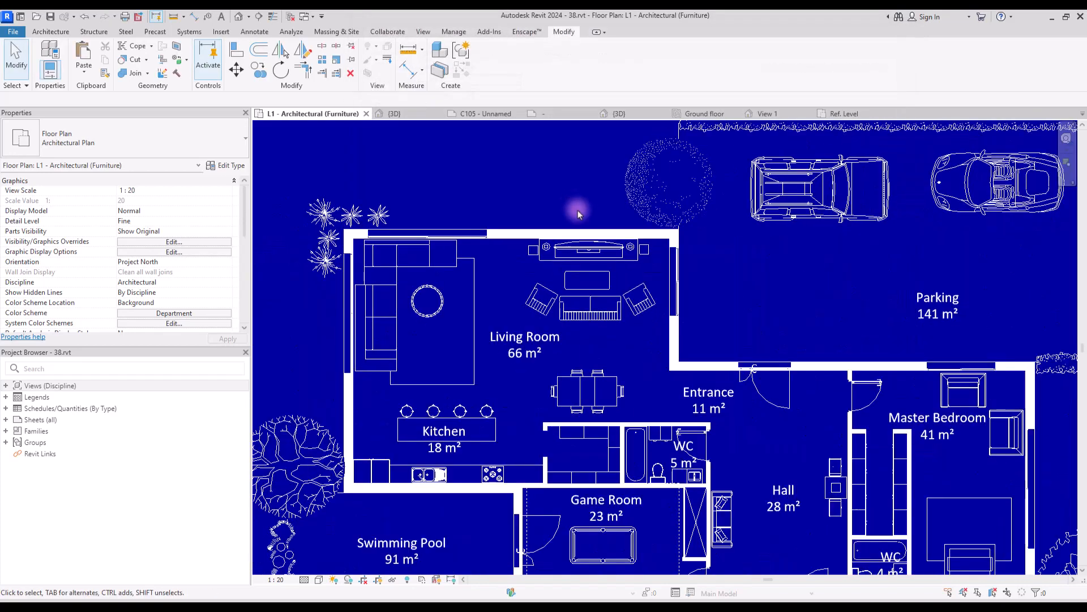
scroll(579, 213, "down", 4)
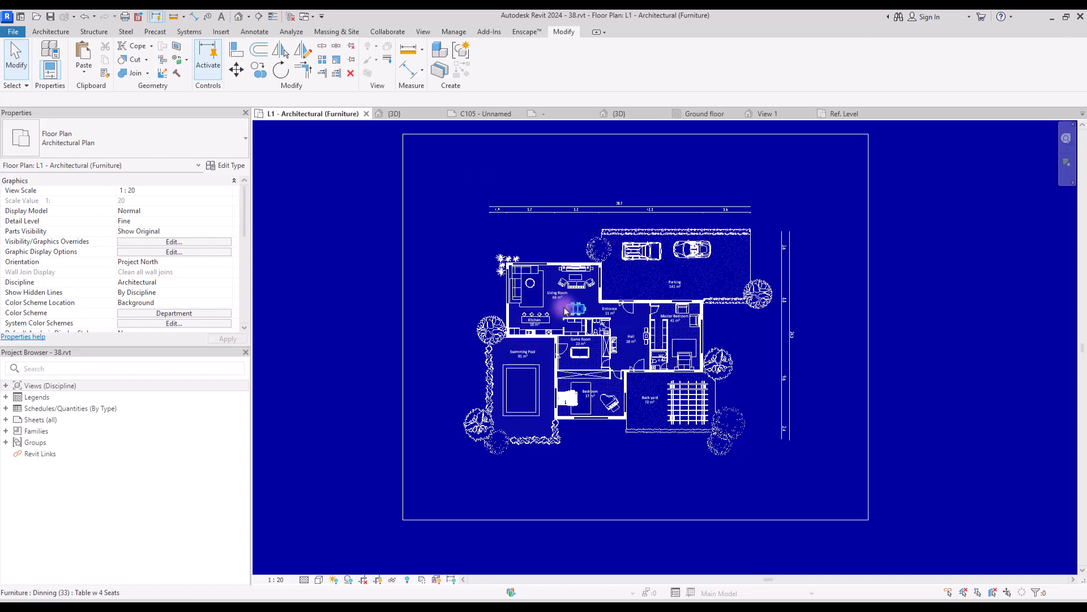
- Review the projection and cut line weights of the model categories, including Floors and Walls, in Object Styles
scroll(564, 307, "up", 3)
scroll(565, 218, "up", 5)
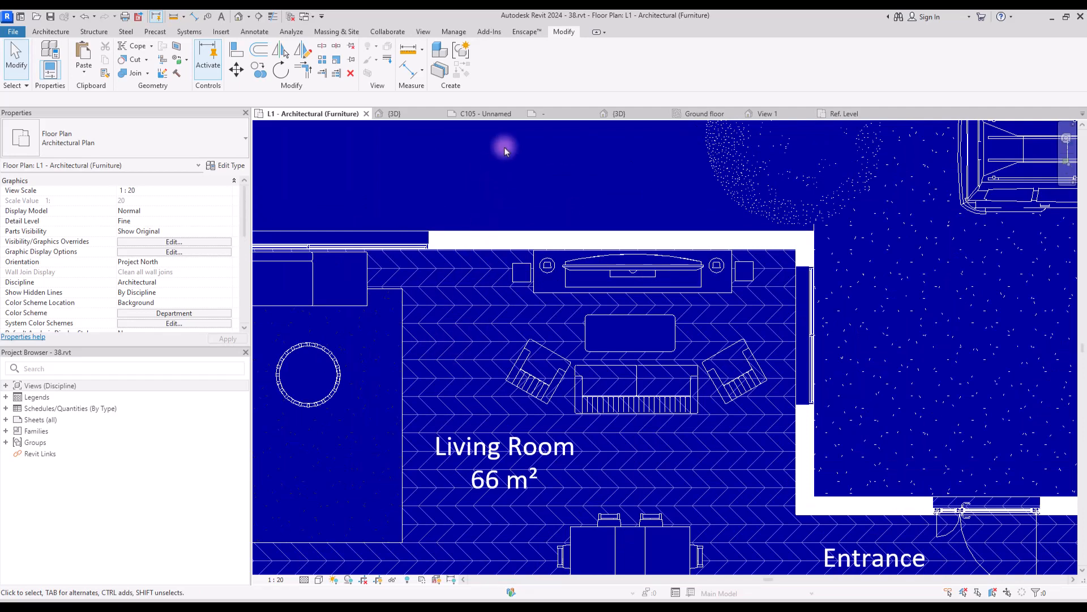
left_click(459, 31)
left_click(75, 62)
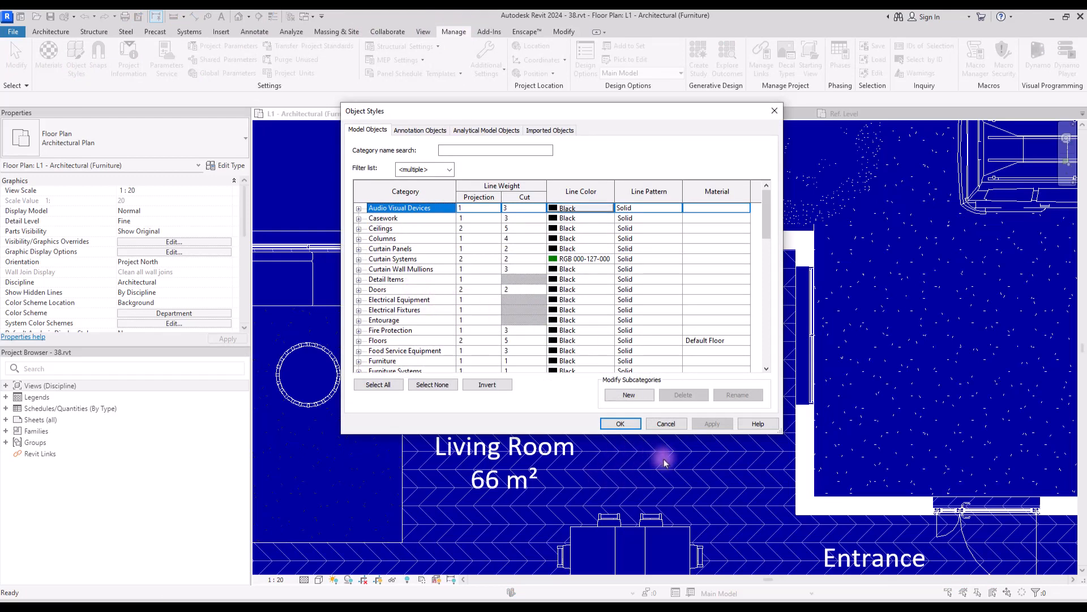
left_click(378, 342)
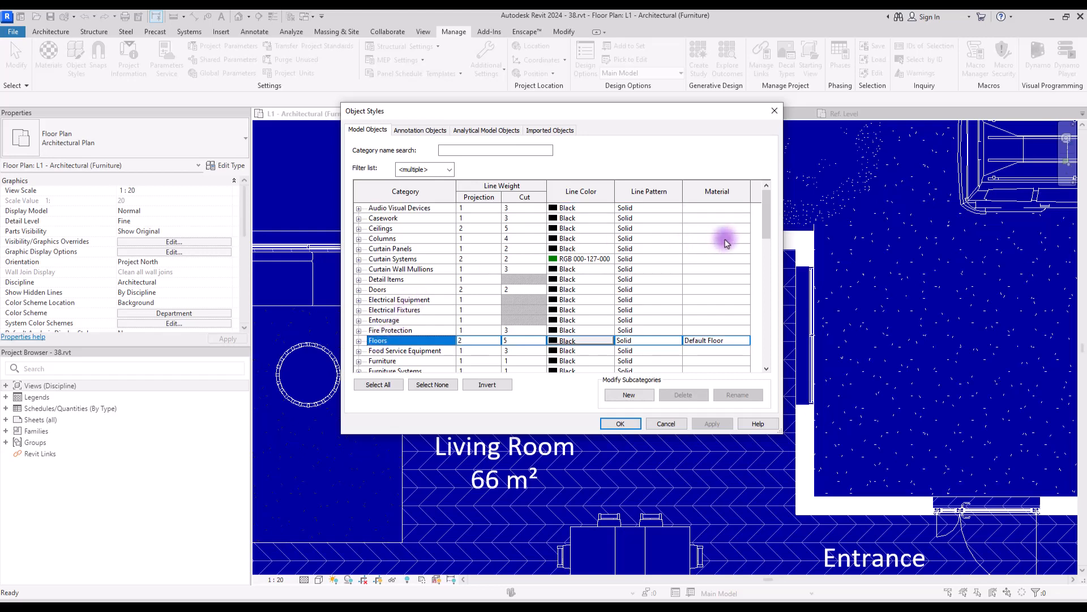
left_click_drag(767, 215, 769, 256)
scroll(768, 257, "down", 1)
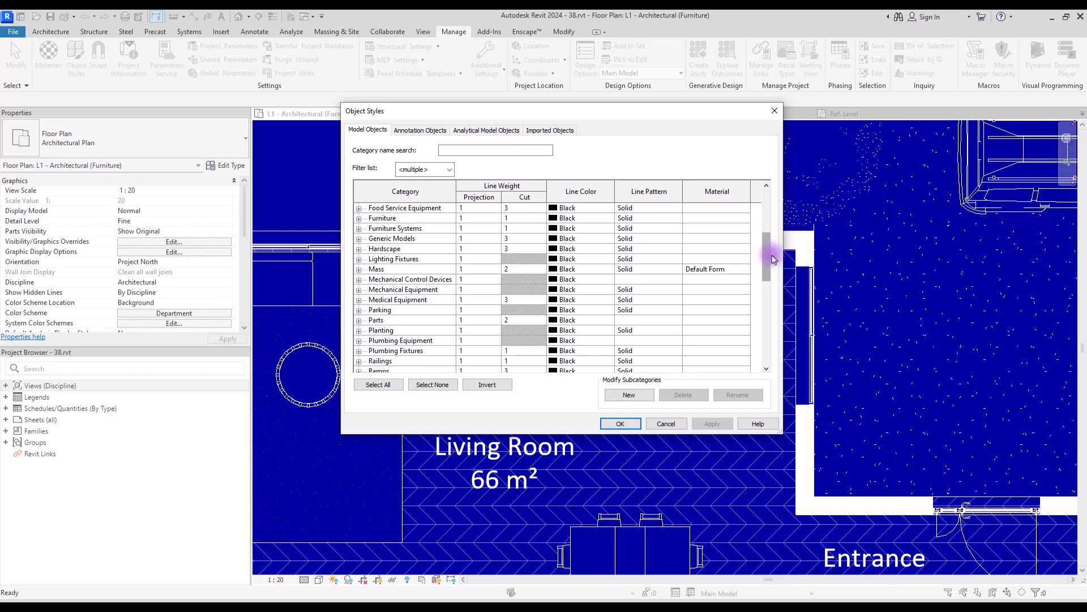
left_click_drag(760, 267, 759, 349)
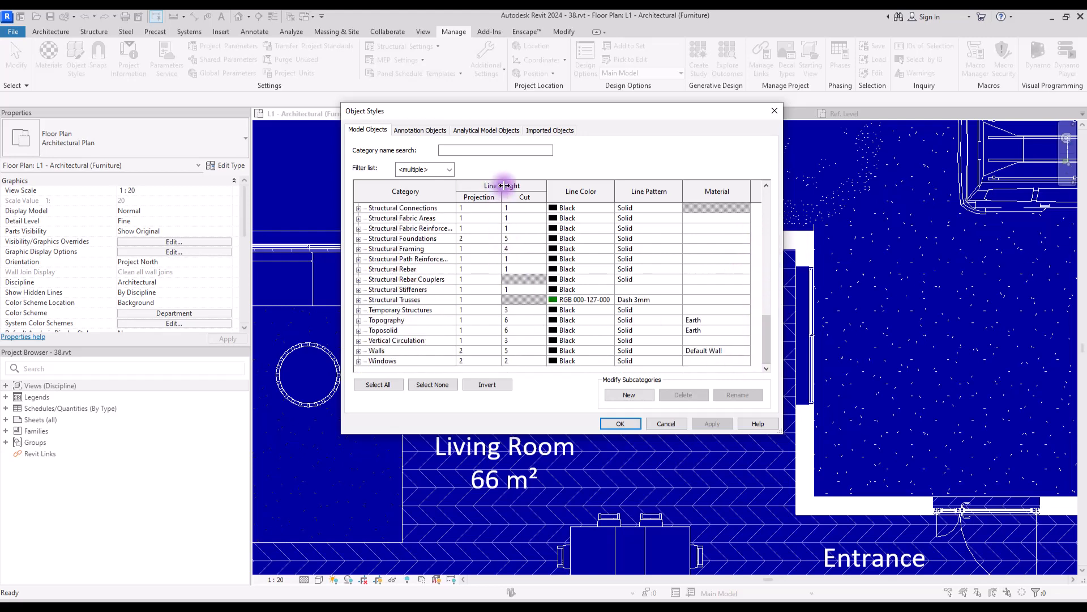
left_click(462, 300)
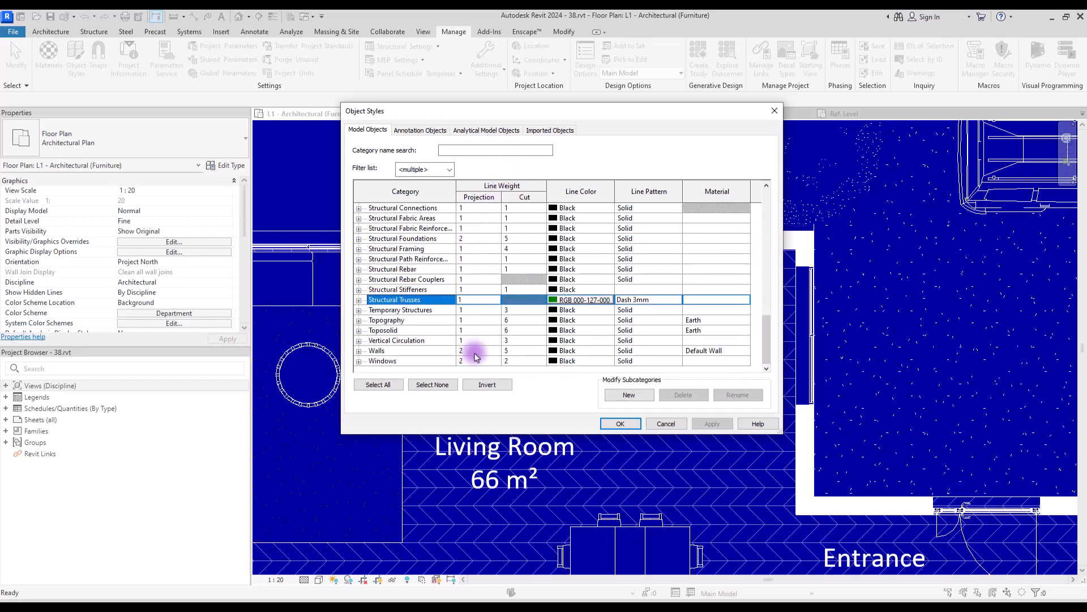
left_click(473, 351)
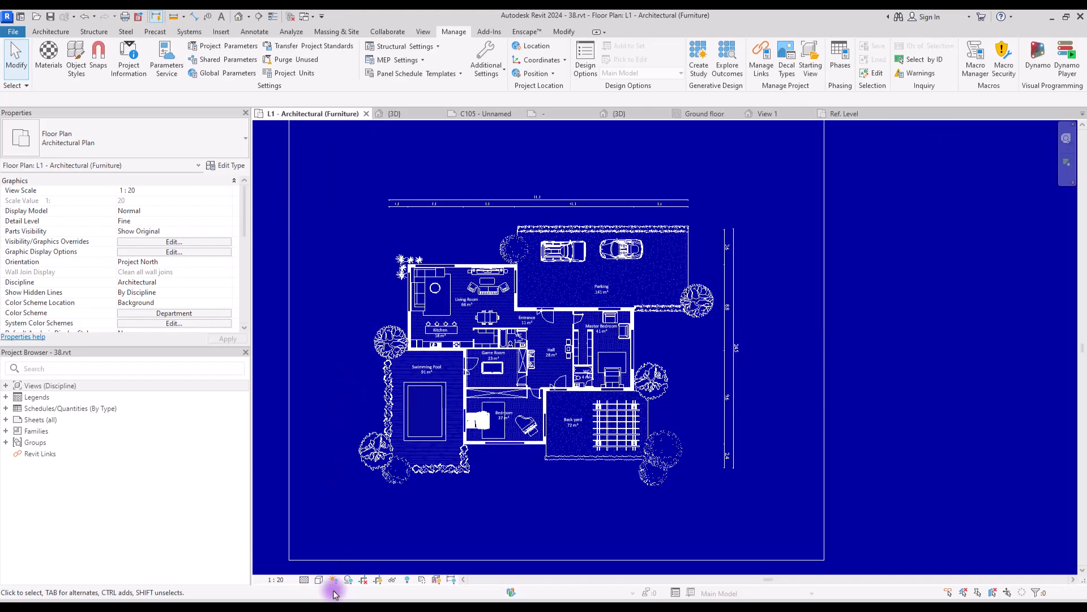
- Turn on shadows in the furniture floor plan
left_click(348, 579)
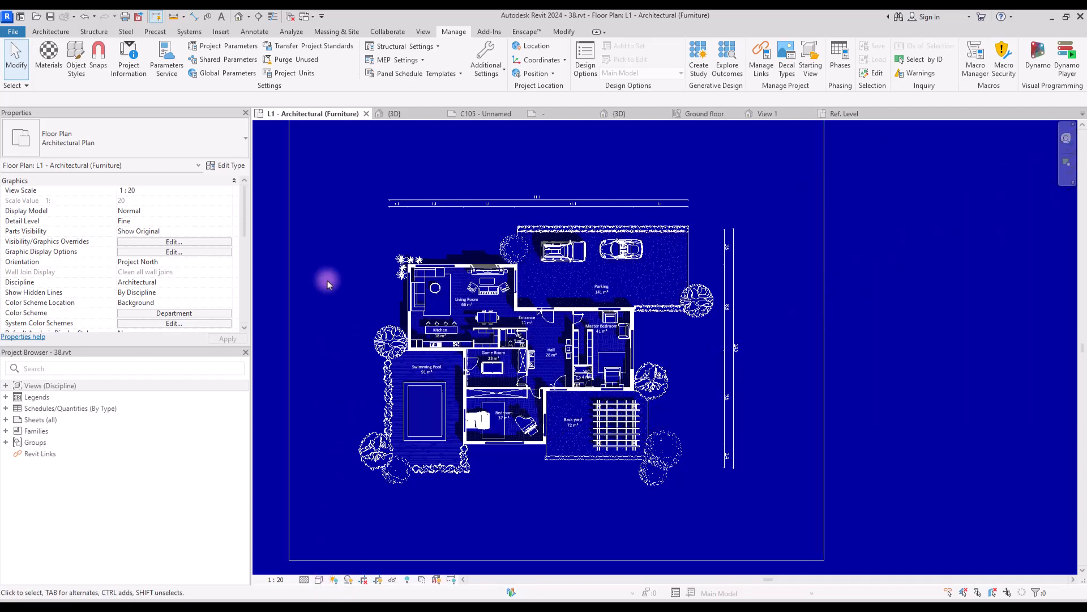
scroll(340, 419, "up", 3)
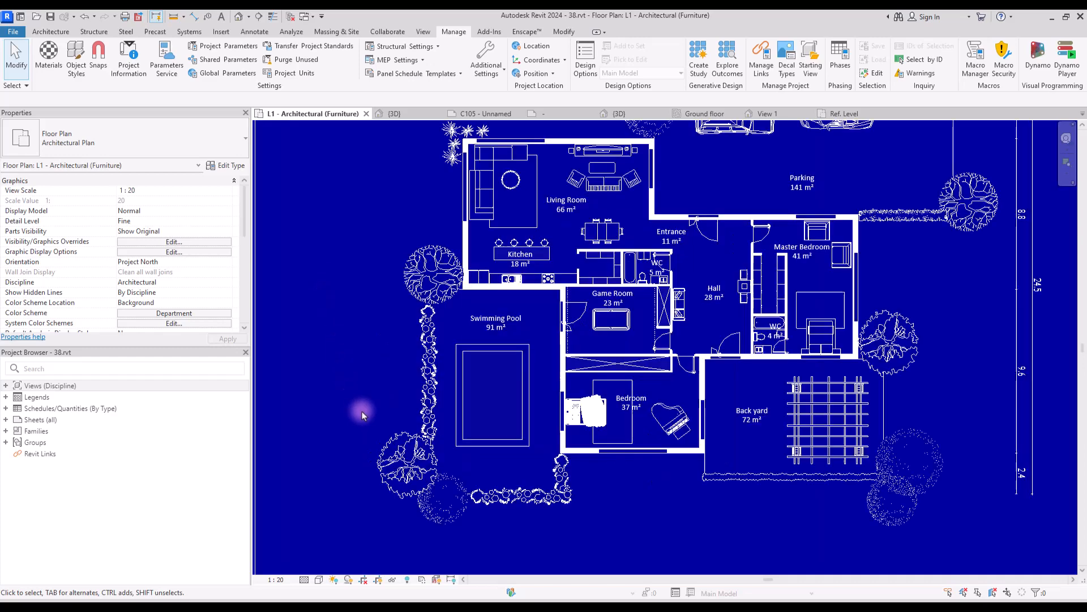
scroll(338, 421, "down", 2)
scroll(377, 443, "up", 1)
middle_click_drag(377, 443, 357, 474)
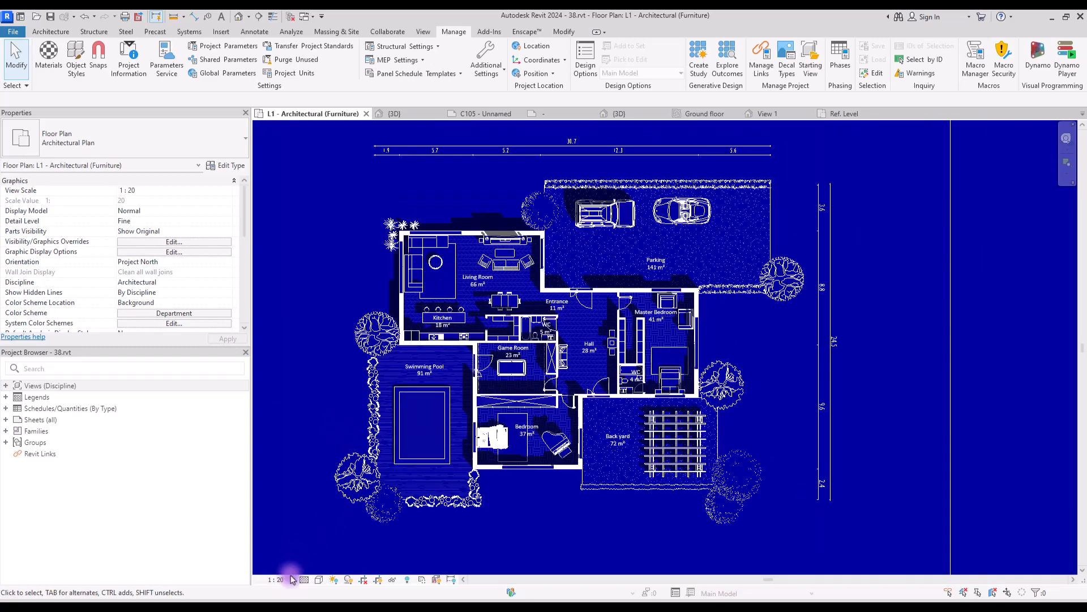
- In the plan's graphic display options, set the lighting to ambient light 69 and shadows 13 and apply it
left_click(318, 584)
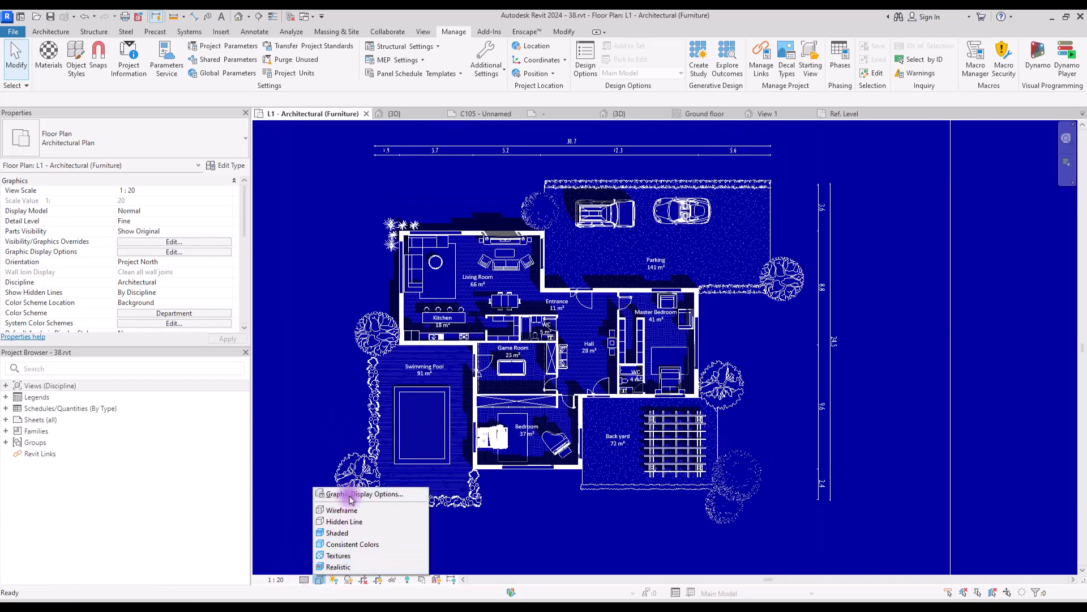
left_click(224, 441)
left_click(125, 257)
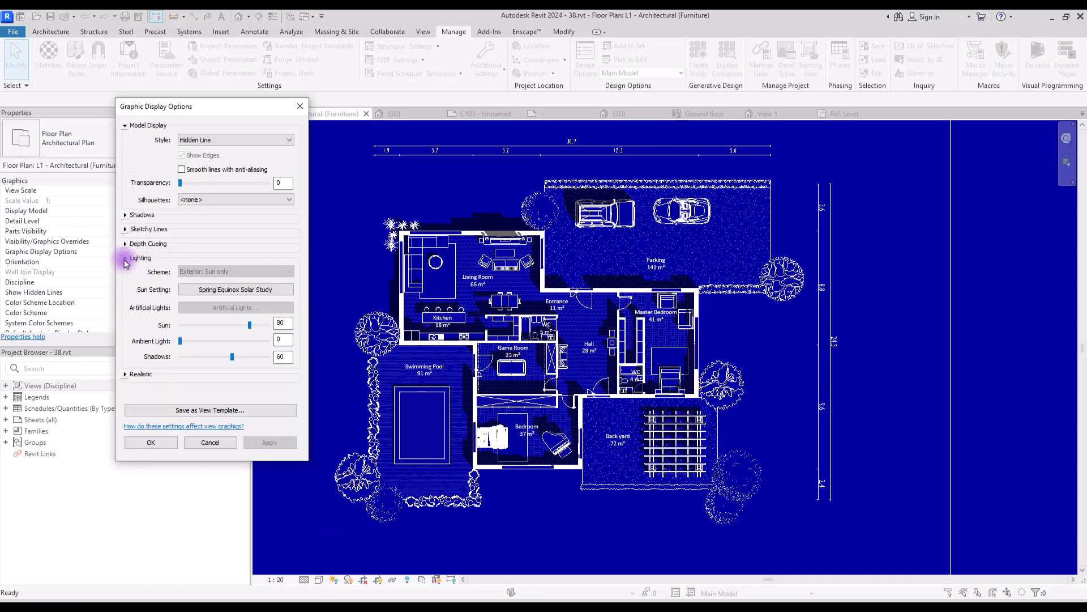
left_click_drag(226, 356, 196, 365)
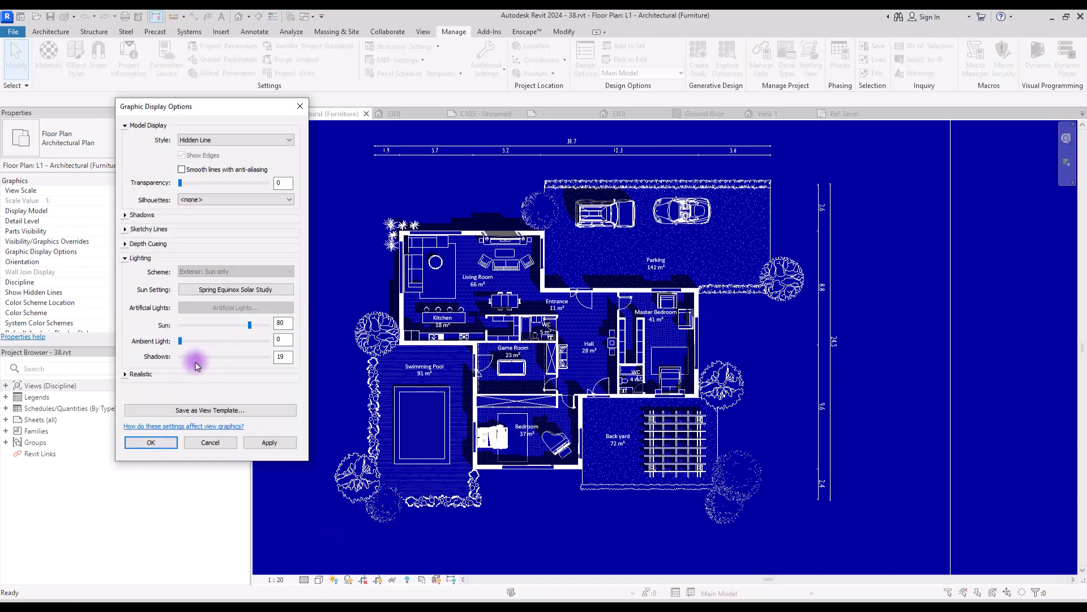
left_click(268, 443)
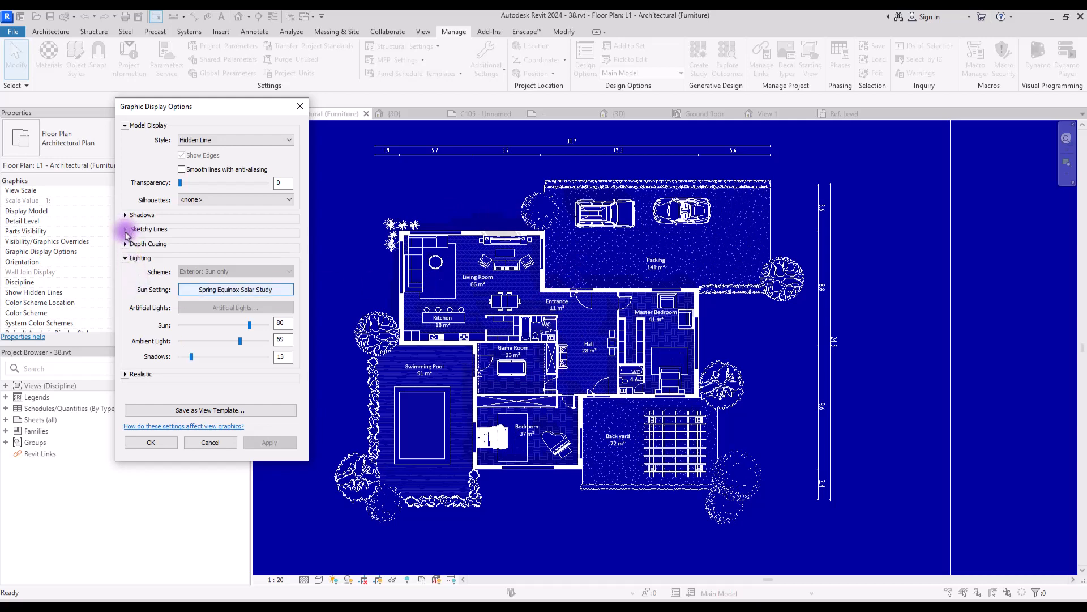
- Try sketchy lines with jitter 1 and extension 1 on the plan, reduce the jitter to 0, and disable sketchy lines
left_click(125, 230)
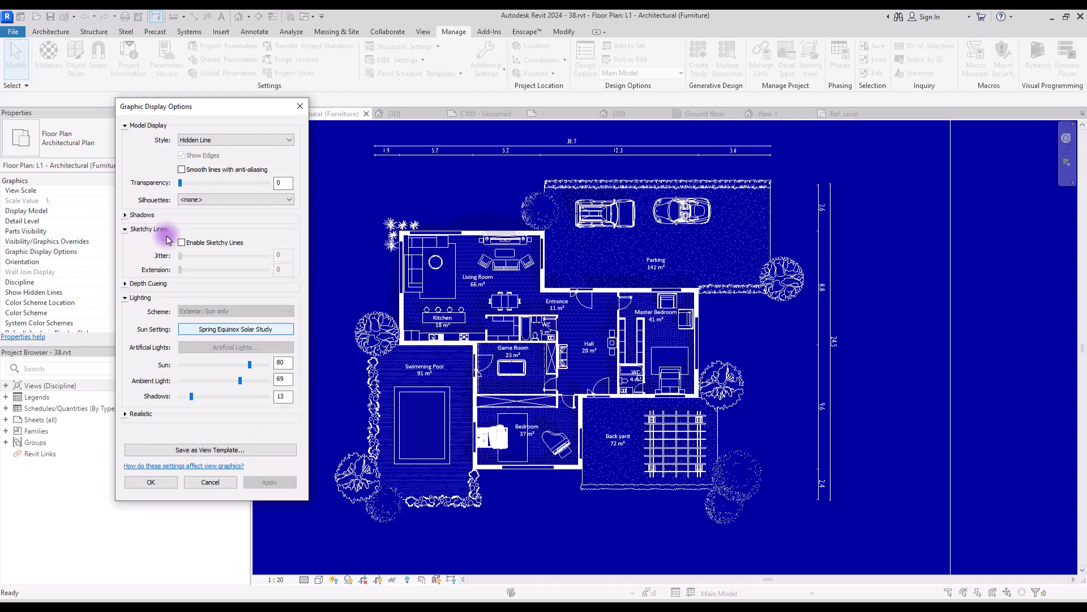
left_click(181, 243)
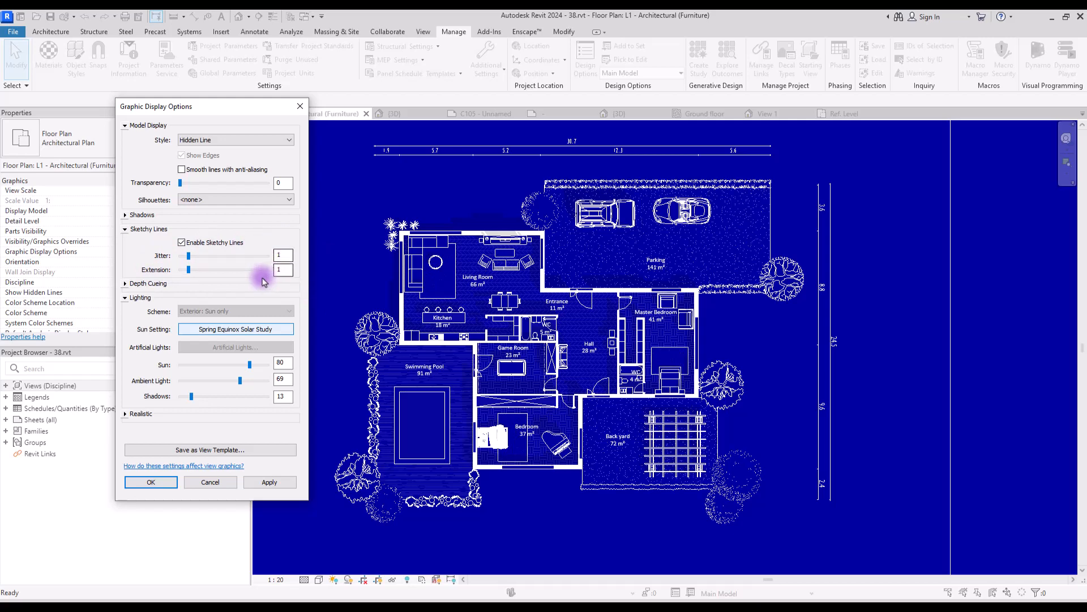
left_click(269, 481)
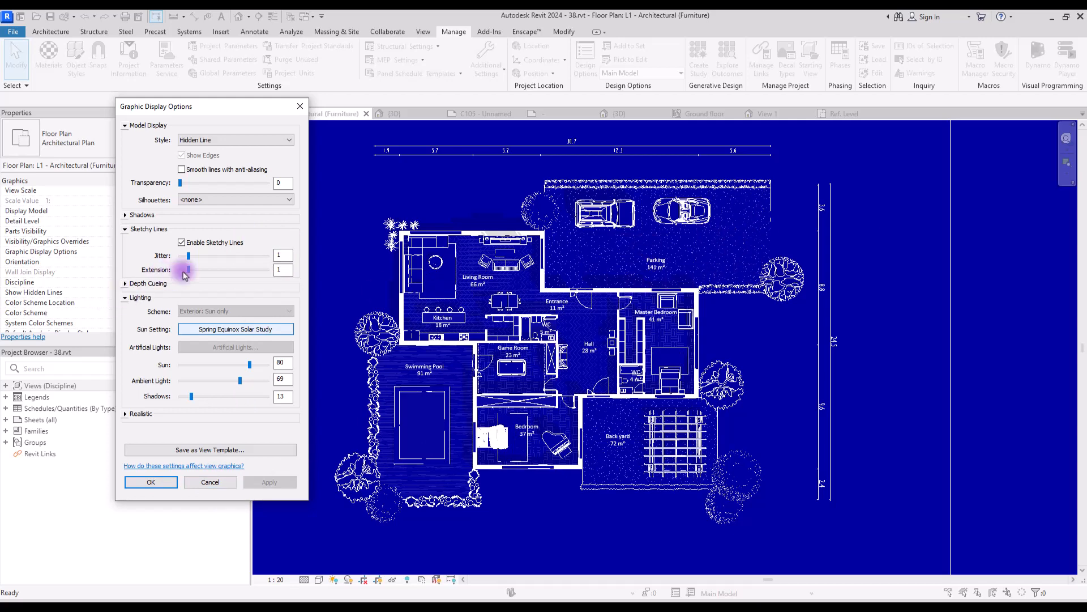
left_click_drag(186, 256, 179, 256)
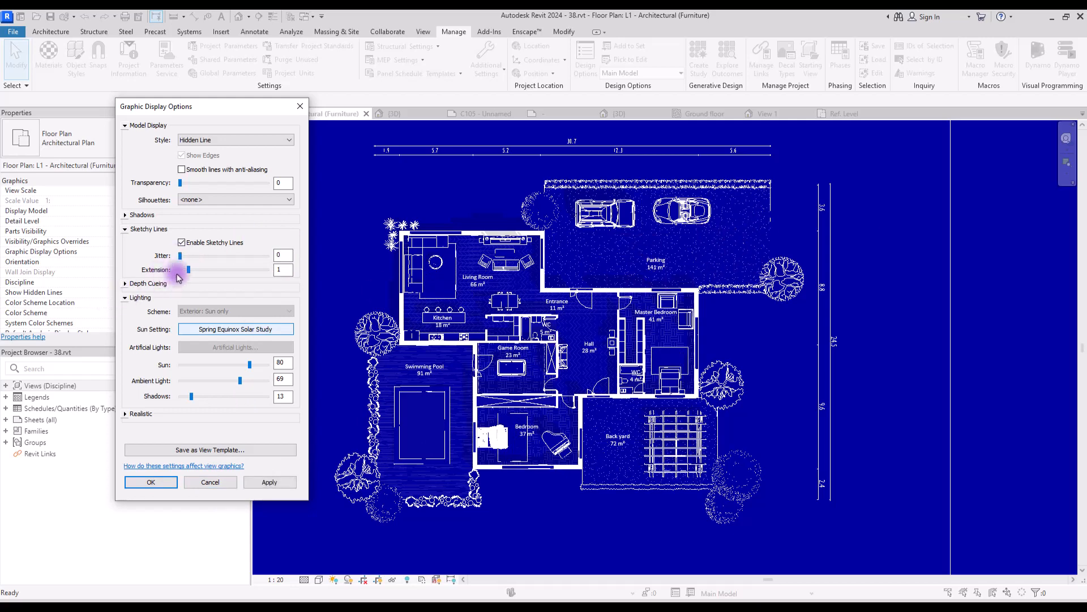
left_click(186, 243)
- Examine the blue floor plan up close across its rooms, outdoor areas and dimensions
middle_click_drag(391, 543, 443, 464)
scroll(443, 461, "up", 5)
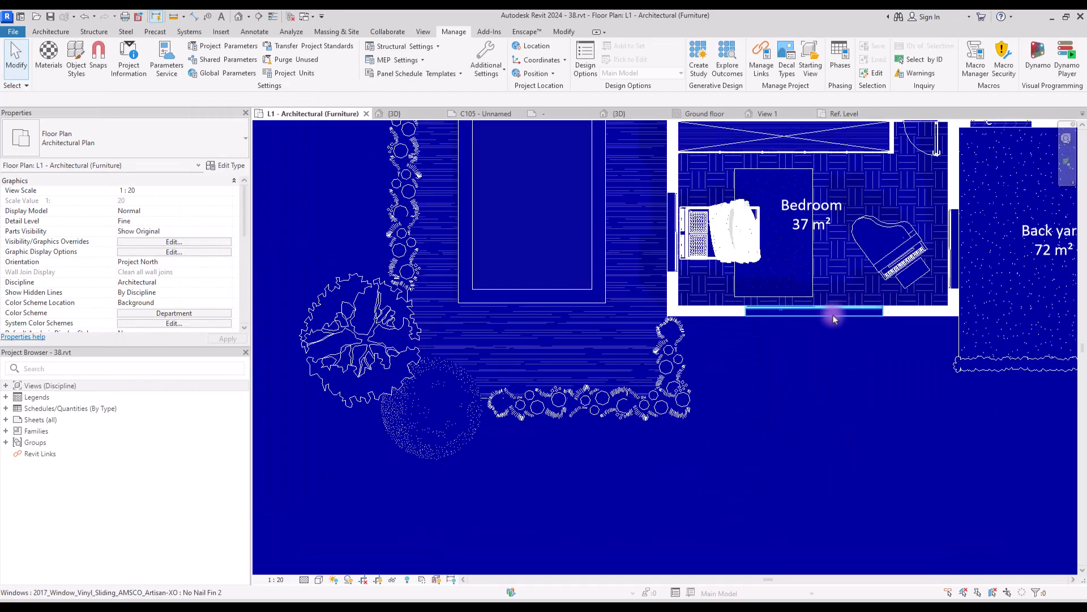
middle_click_drag(901, 405, 426, 476)
middle_click_drag(965, 221, 946, 517)
middle_click_drag(487, 444, 785, 461)
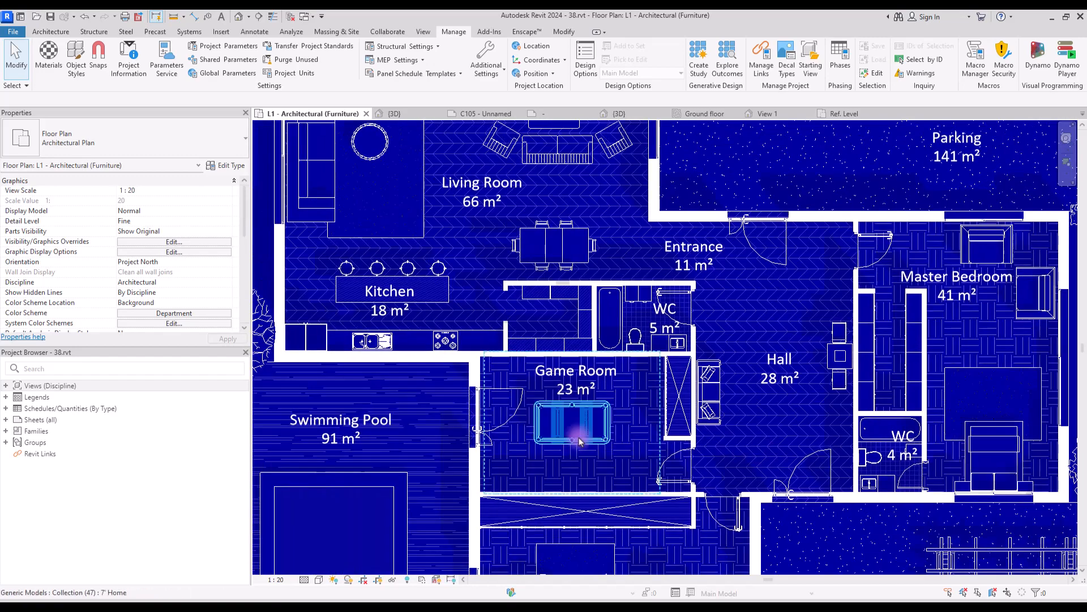
middle_click_drag(379, 392, 629, 396)
middle_click_drag(733, 217, 657, 428)
middle_click_drag(951, 426, 543, 409)
middle_click_drag(859, 403, 606, 397)
middle_click_drag(646, 236, 905, 368)
middle_click_drag(278, 354, 727, 355)
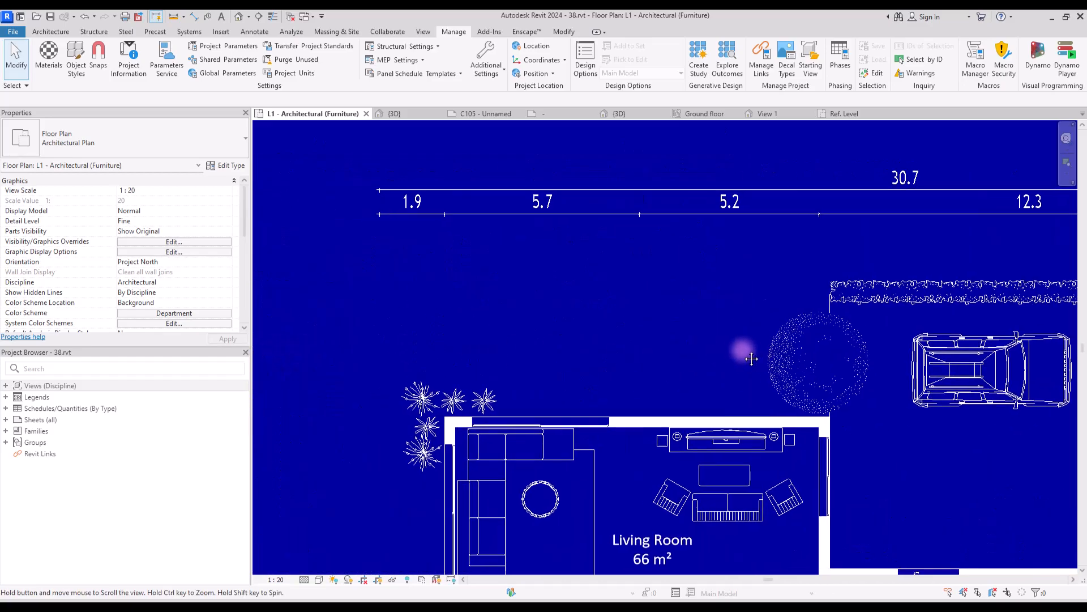